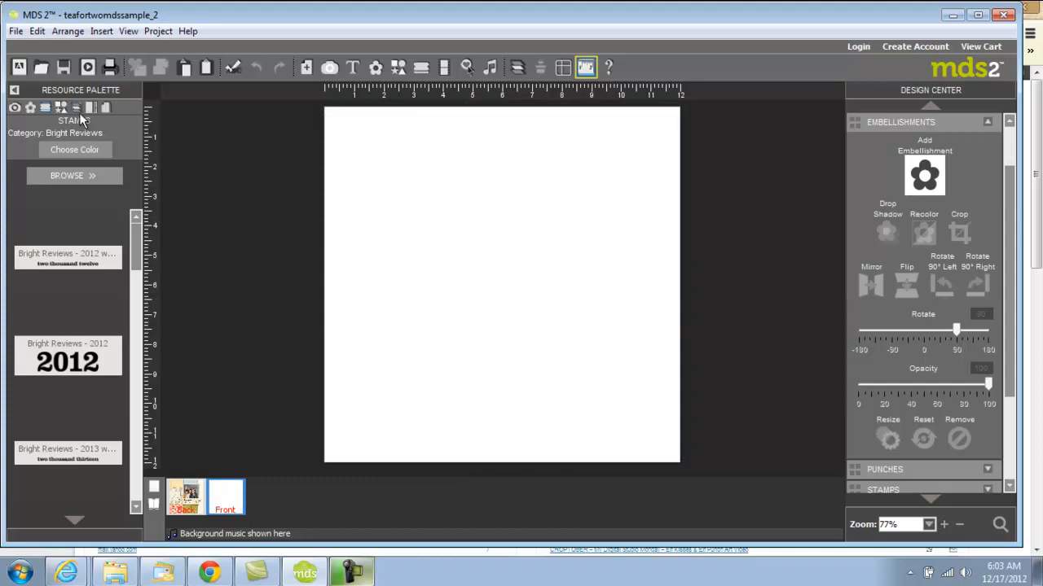
- Add a square punch stretched into a full-height strip about 2.3 inches wide along the page's right edge and fill it with cream
{"action": "left_click", "coordinate": [61, 109]}
{"action": "left_click_drag", "start_coordinate": [81, 326], "coordinate": [651, 466]}
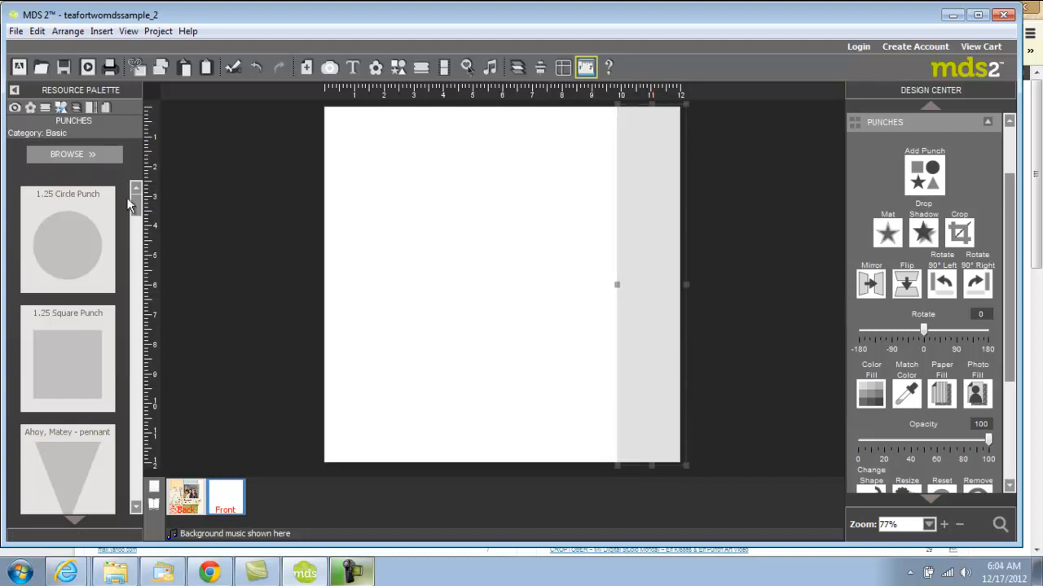
{"action": "left_click", "coordinate": [871, 395]}
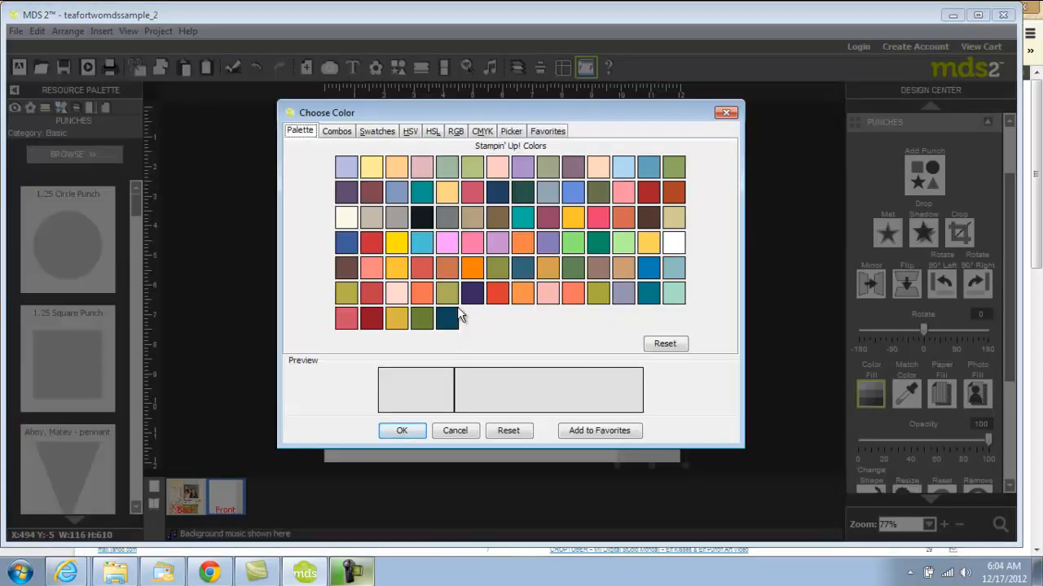
{"action": "left_click", "coordinate": [352, 218]}
{"action": "left_click", "coordinate": [402, 431]}
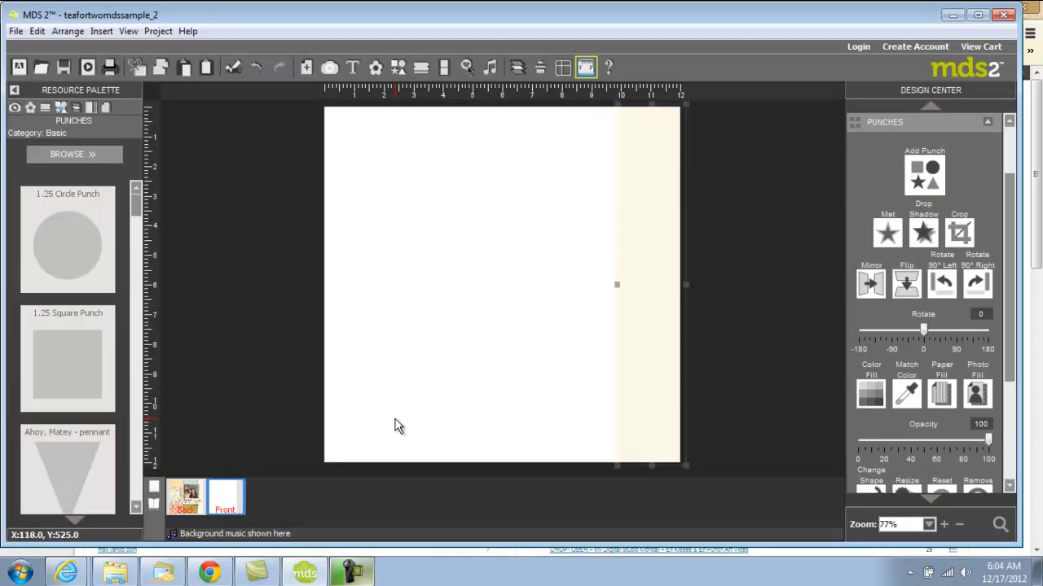
- Add a square punch about 4.5 by 3.5 inches in the page's upper-left corner and fill it with Tea for Two - 20 paper
{"action": "left_click_drag", "start_coordinate": [89, 359], "coordinate": [459, 121]}
{"action": "left_click_drag", "start_coordinate": [389, 138], "coordinate": [372, 213]}
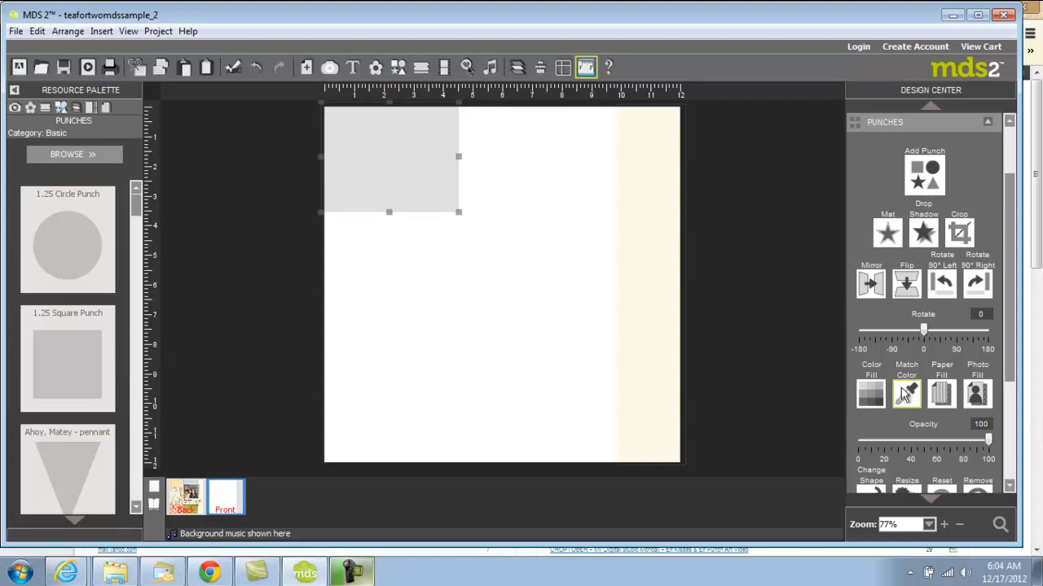
{"action": "left_click", "coordinate": [939, 397]}
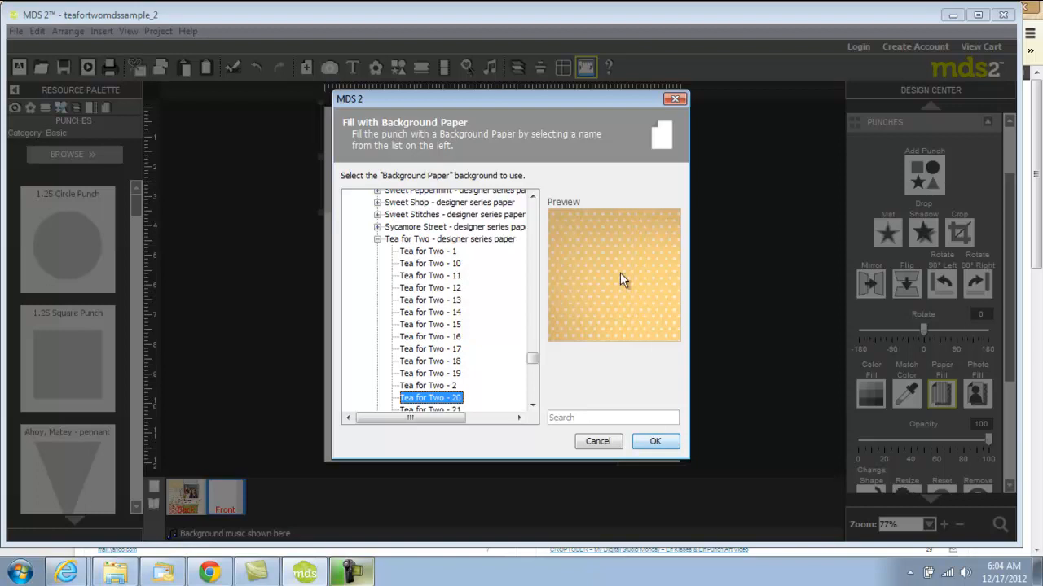
{"action": "left_click", "coordinate": [655, 441]}
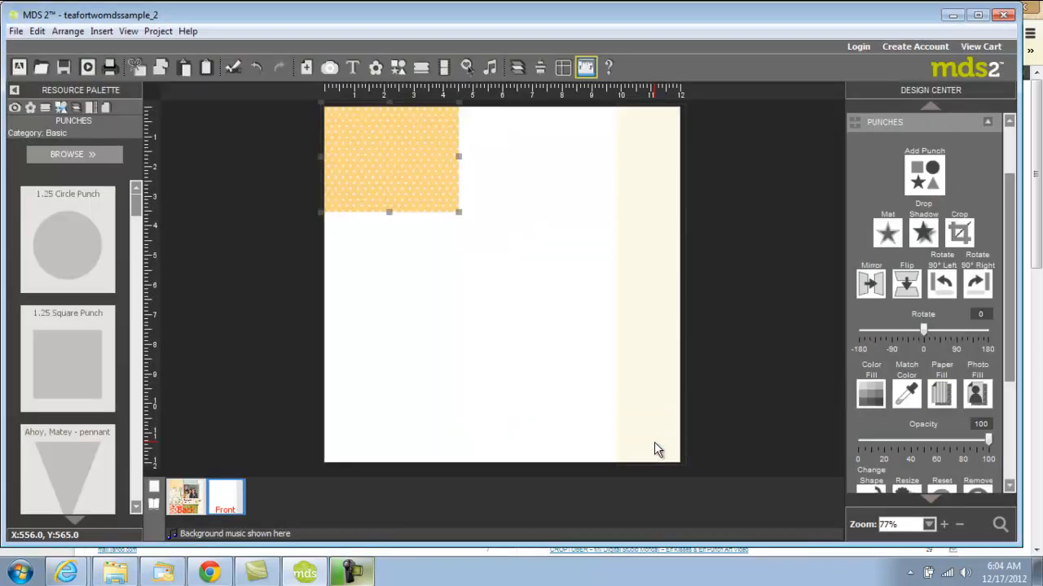
- Adjust the scale and position of the polka-dot paper image inside the yellow punch
{"action": "right_click", "coordinate": [402, 148]}
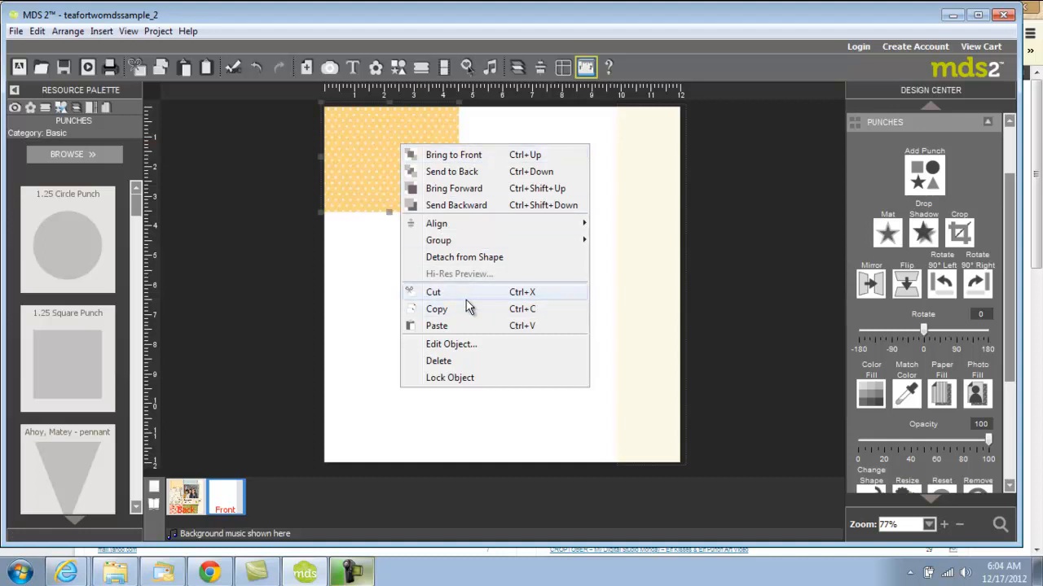
{"action": "left_click", "coordinate": [373, 156]}
{"action": "double_click", "coordinate": [375, 158]}
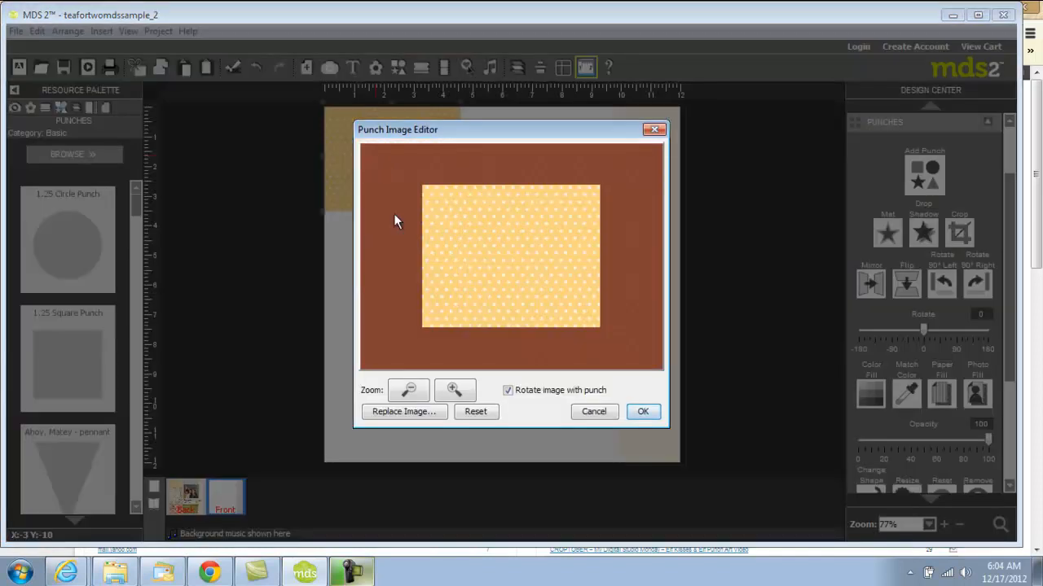
{"action": "left_click", "coordinate": [410, 391]}
{"action": "left_click", "coordinate": [409, 391]}
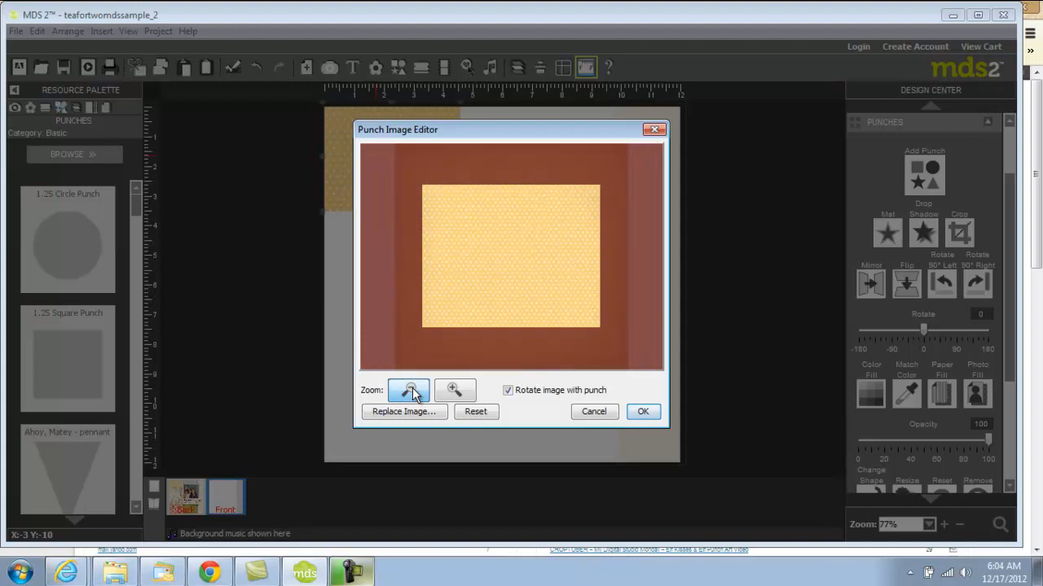
{"action": "left_click", "coordinate": [411, 392]}
{"action": "left_click", "coordinate": [455, 392]}
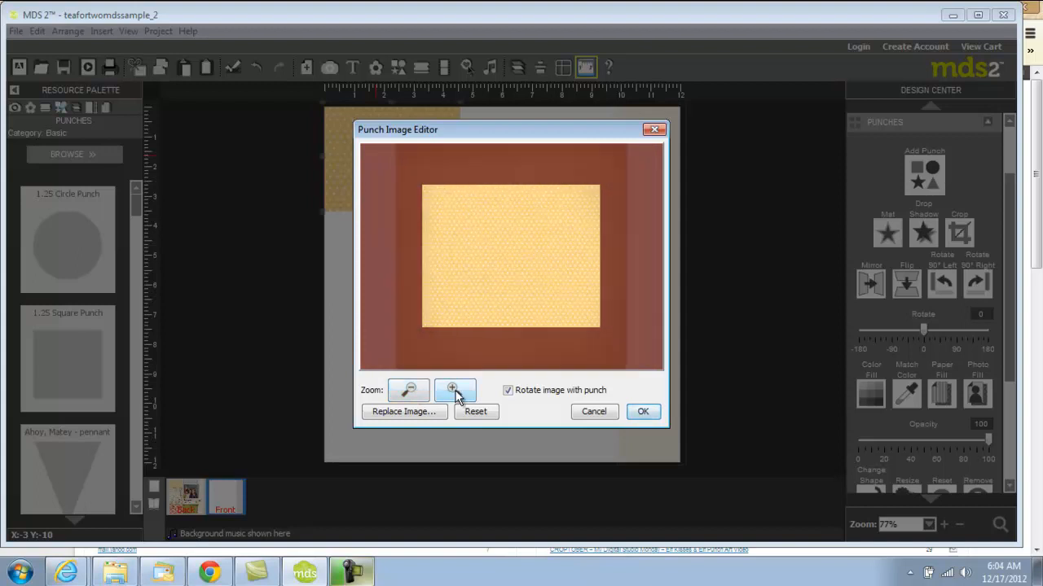
{"action": "left_click", "coordinate": [454, 391]}
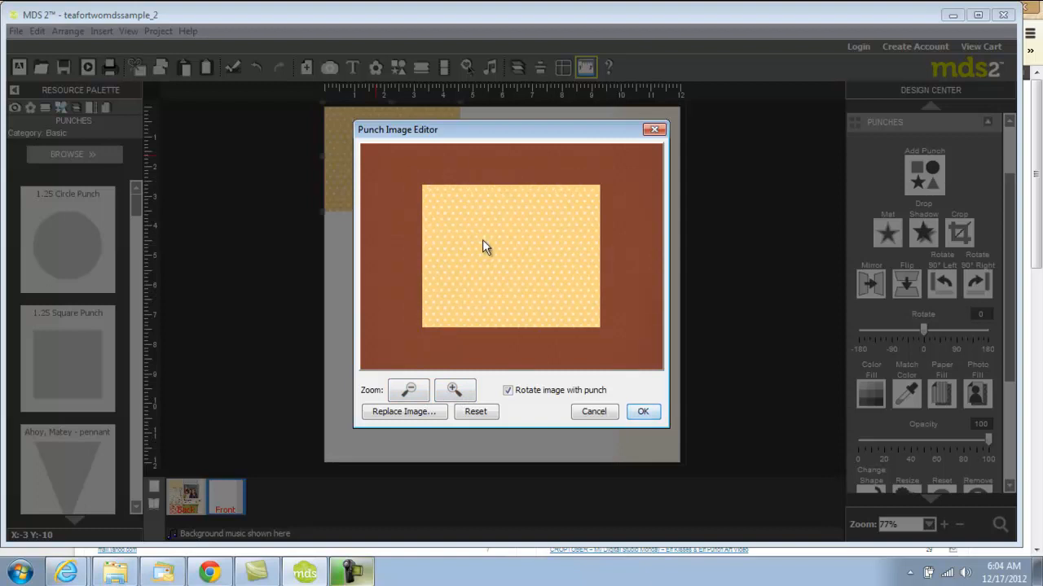
{"action": "left_click_drag", "start_coordinate": [500, 252], "coordinate": [516, 287]}
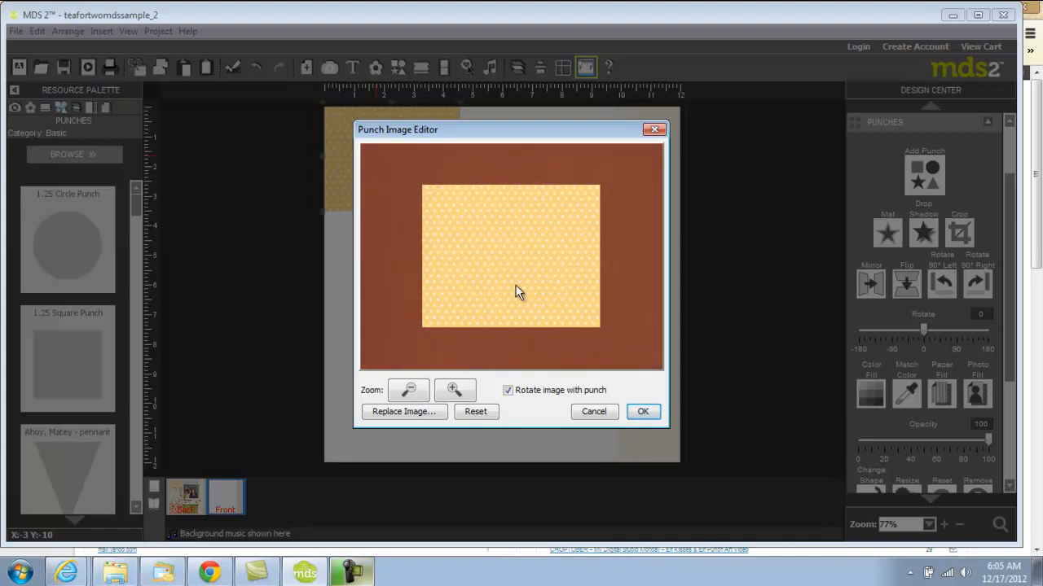
{"action": "left_click", "coordinate": [643, 411]}
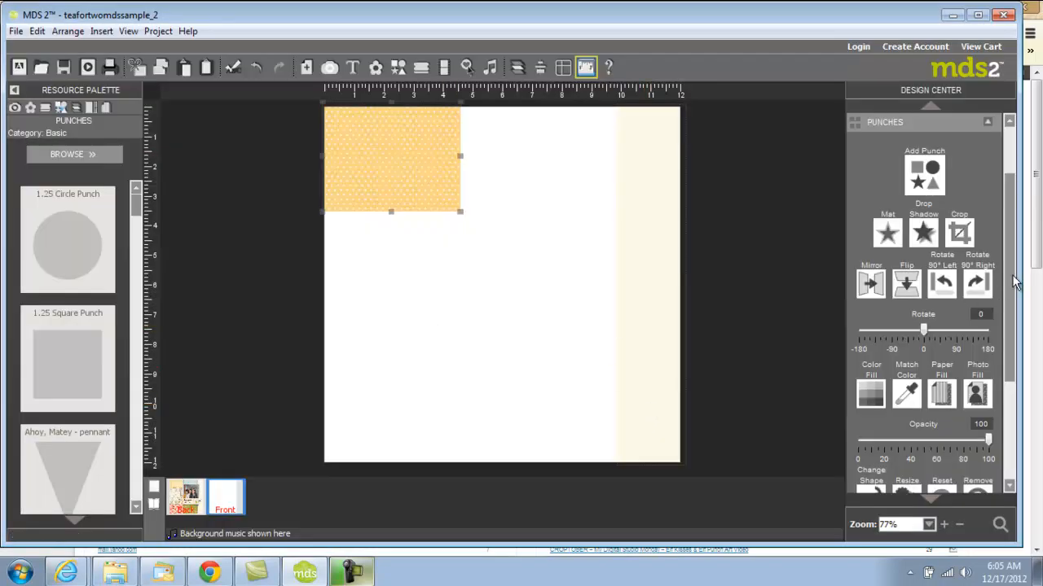
- Insert a photo box directly below the yellow punch and size it to about 4.6 by 4.9 inches, matching the punch's width
{"action": "left_click_drag", "start_coordinate": [1011, 281], "coordinate": [1013, 222]}
{"action": "left_click", "coordinate": [909, 145]}
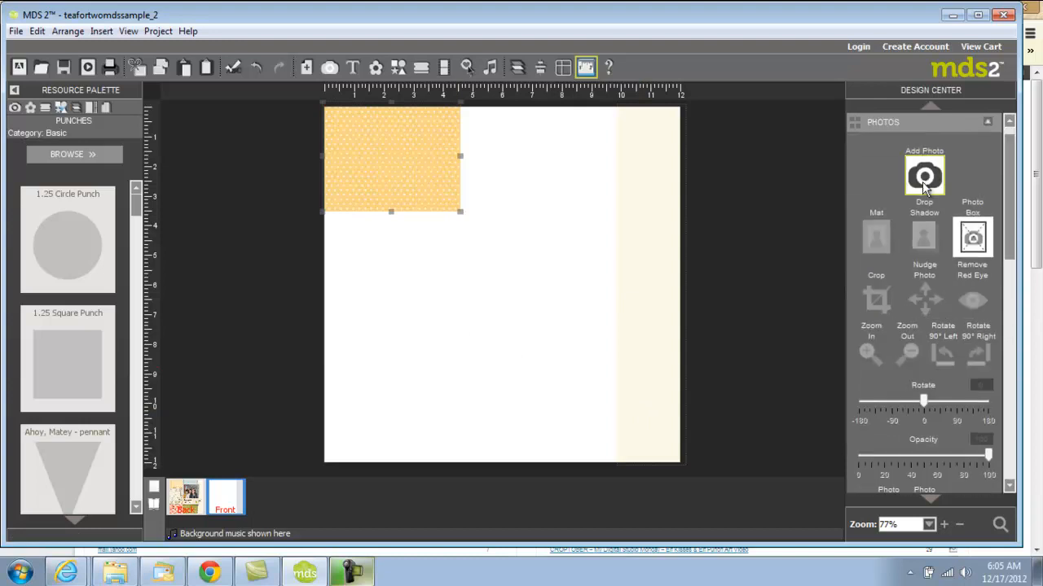
{"action": "left_click", "coordinate": [973, 236]}
{"action": "left_click_drag", "start_coordinate": [488, 278], "coordinate": [375, 265]}
{"action": "left_click_drag", "start_coordinate": [444, 270], "coordinate": [461, 270]}
{"action": "left_click_drag", "start_coordinate": [391, 331], "coordinate": [392, 355]}
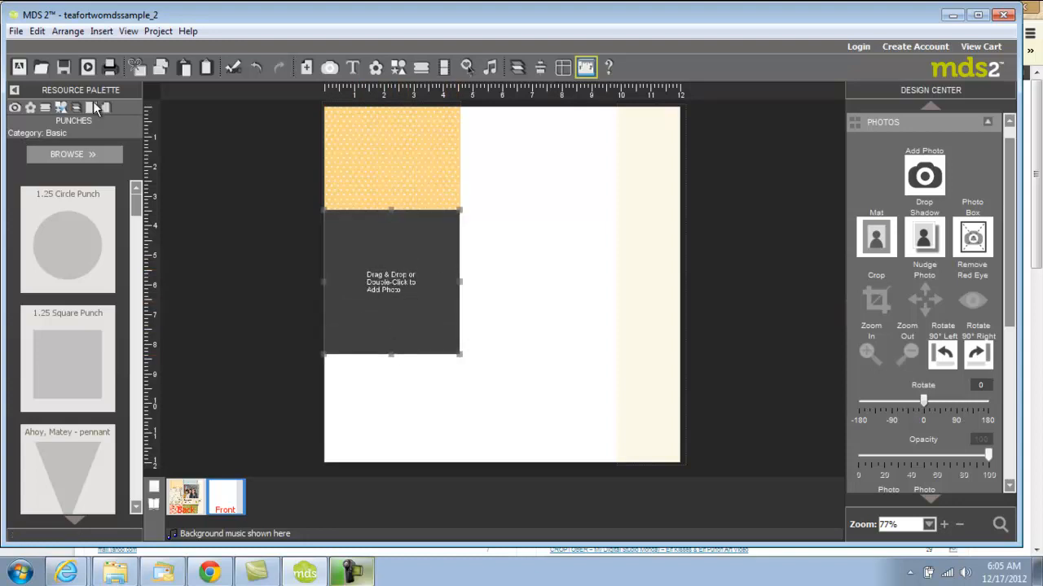
- Fill the photo box with the Tea for Two - 8 background paper and accept its placement in the photo editor
{"action": "left_click", "coordinate": [106, 109]}
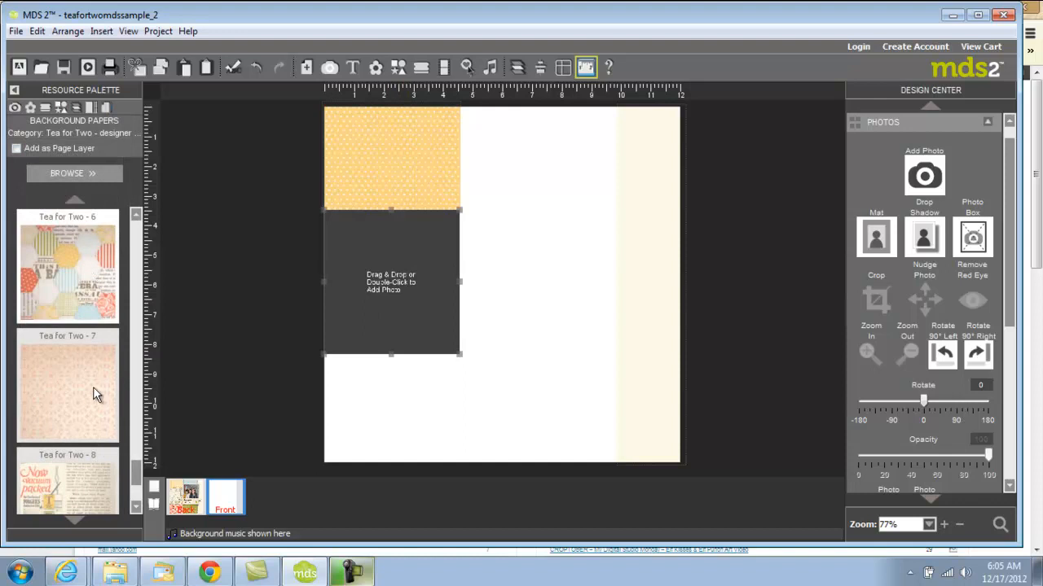
{"action": "left_click_drag", "start_coordinate": [137, 470], "coordinate": [136, 481]}
{"action": "left_click_drag", "start_coordinate": [74, 460], "coordinate": [326, 338]}
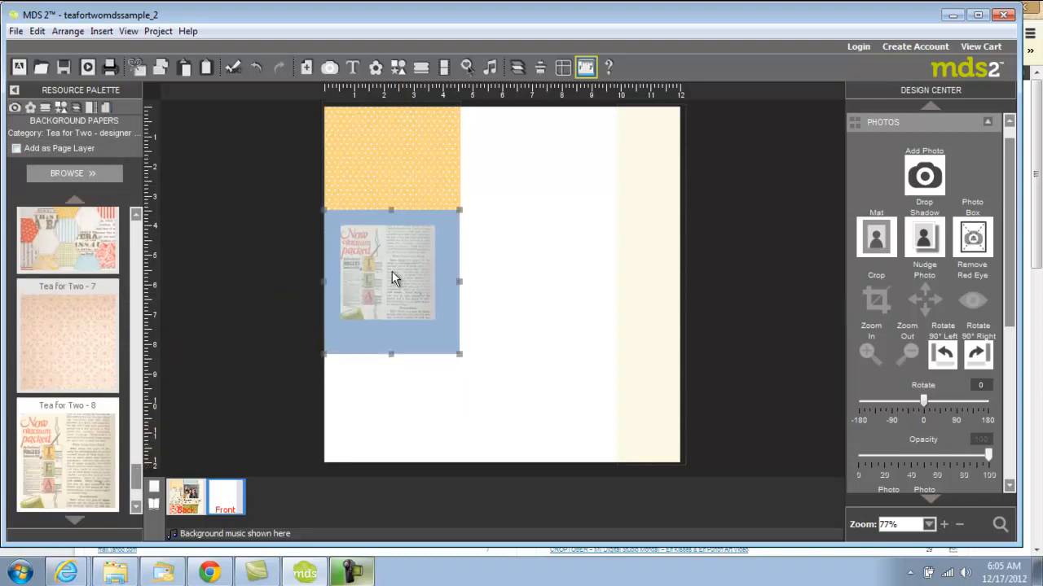
{"action": "double_click", "coordinate": [363, 314]}
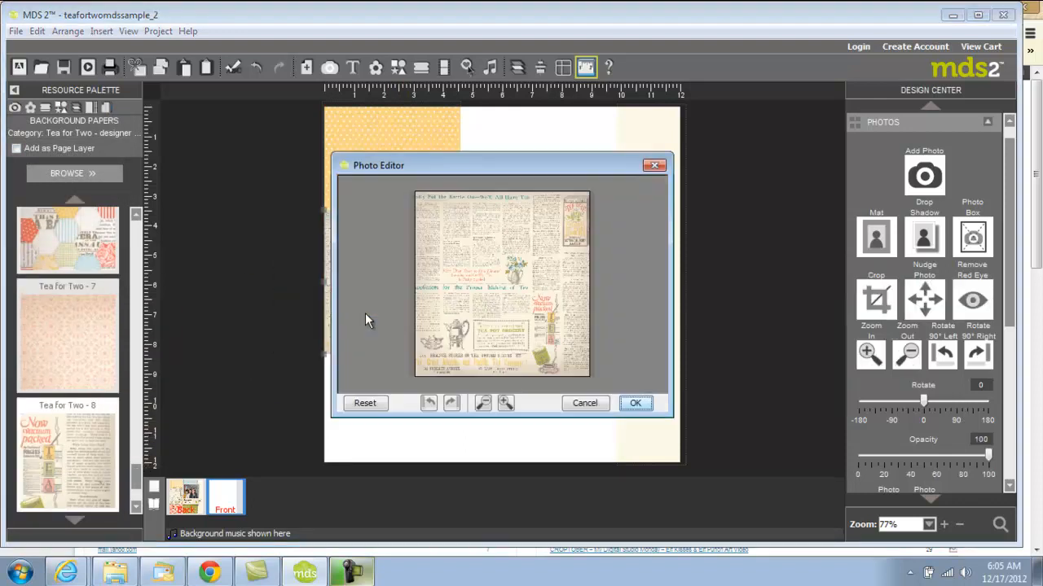
{"action": "left_click", "coordinate": [640, 403]}
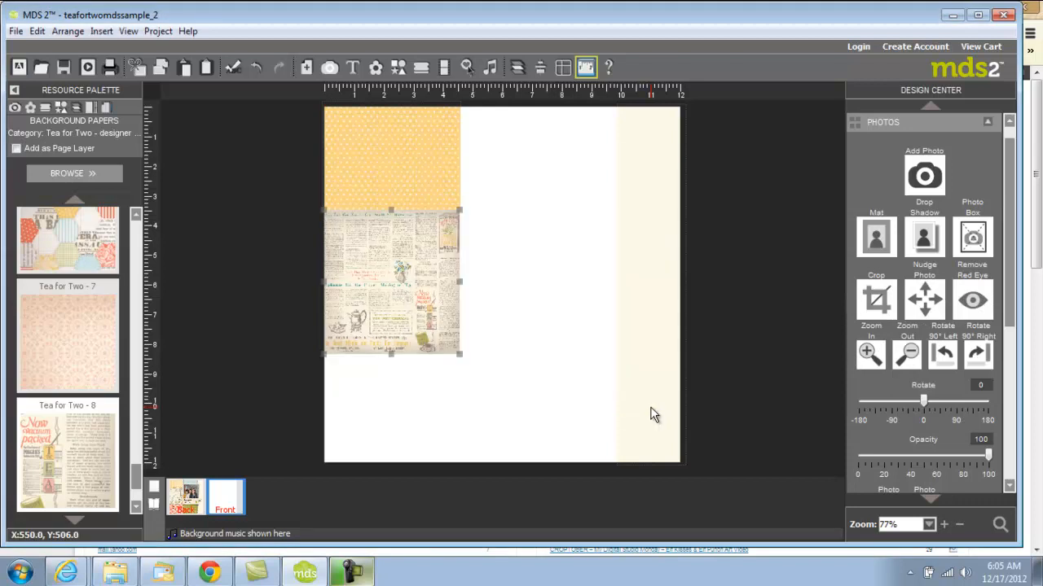
- Crop the newspaper-print photo to 4.54 wide by 4.82 high
{"action": "double_click", "coordinate": [413, 298]}
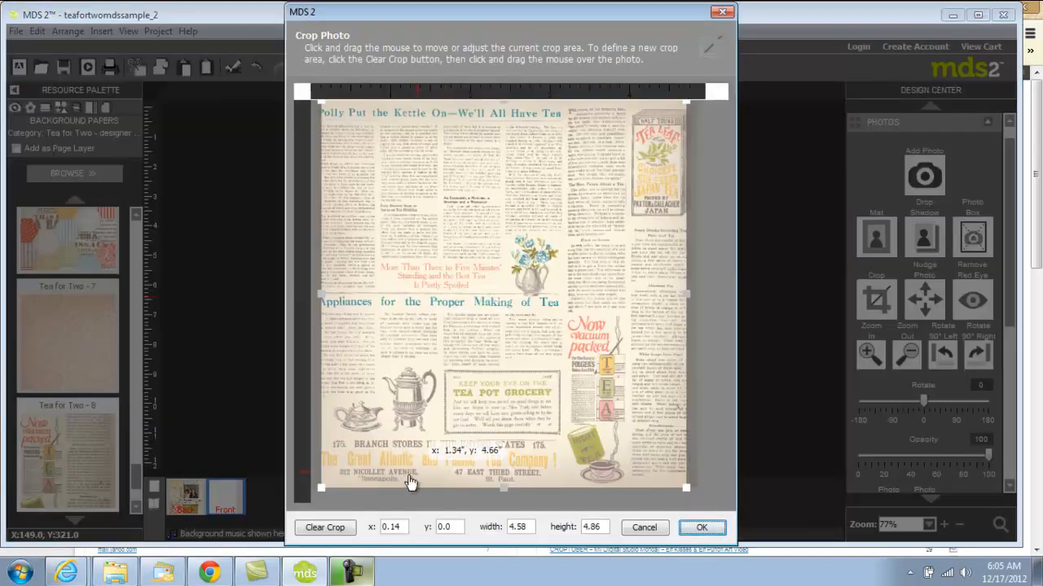
{"action": "left_click_drag", "start_coordinate": [687, 487], "coordinate": [685, 483]}
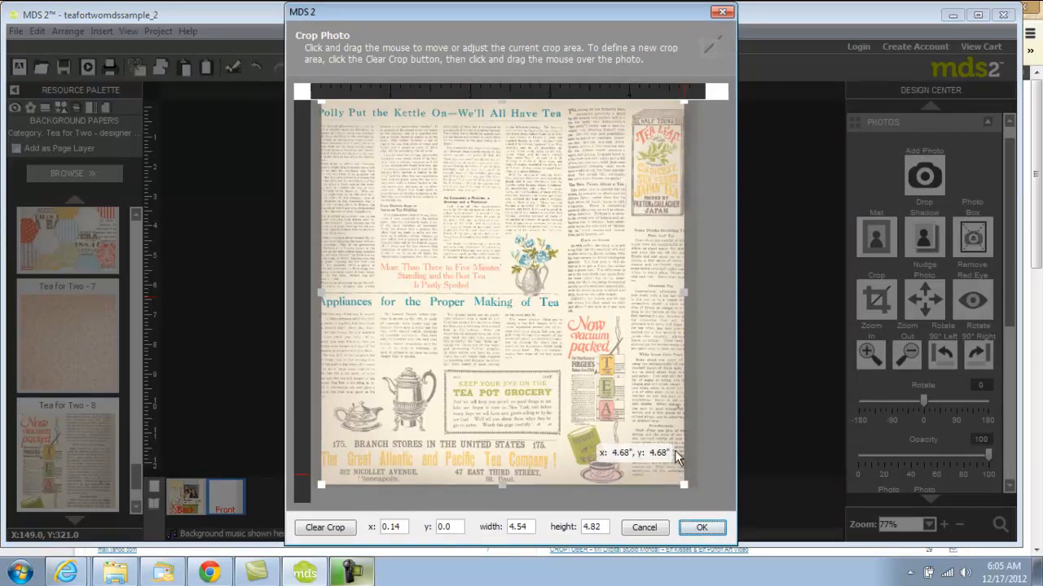
{"action": "left_click", "coordinate": [701, 528]}
- Try rounding all four corners of the newspaper-print photo with a radius of 25, and undo it
{"action": "right_click", "coordinate": [400, 259]}
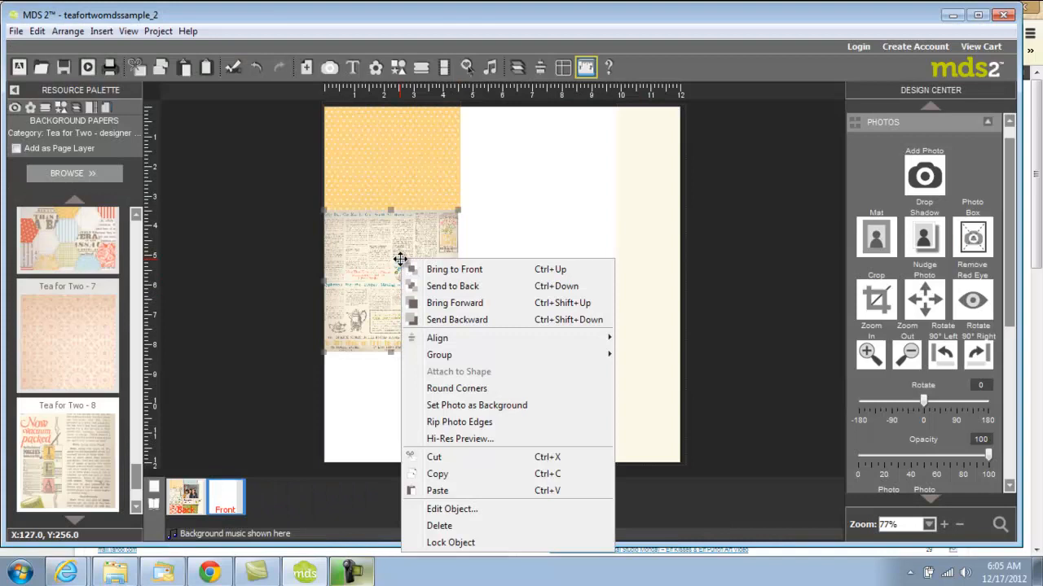
{"action": "left_click", "coordinate": [484, 388]}
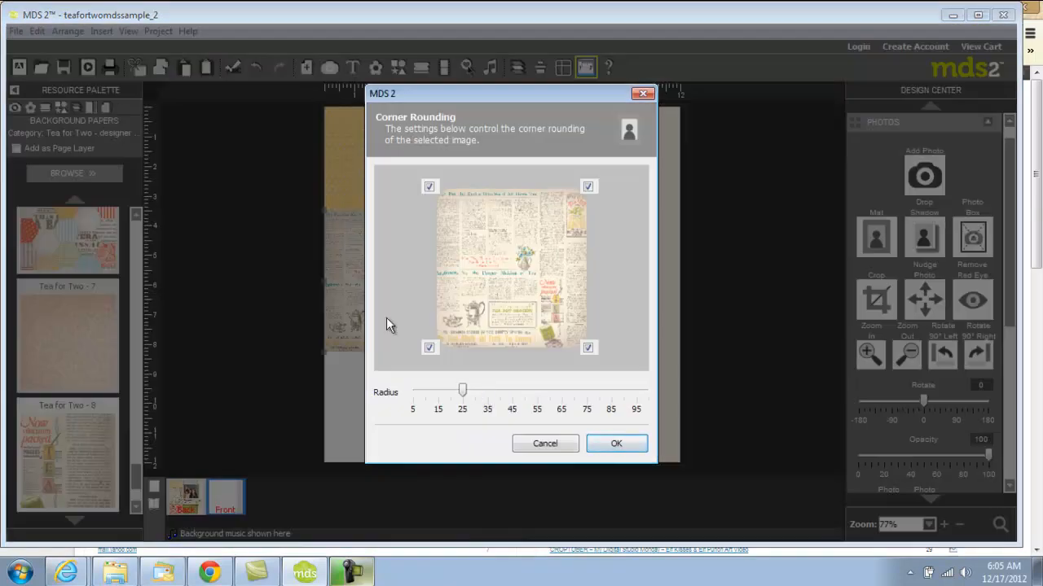
{"action": "left_click", "coordinate": [611, 442]}
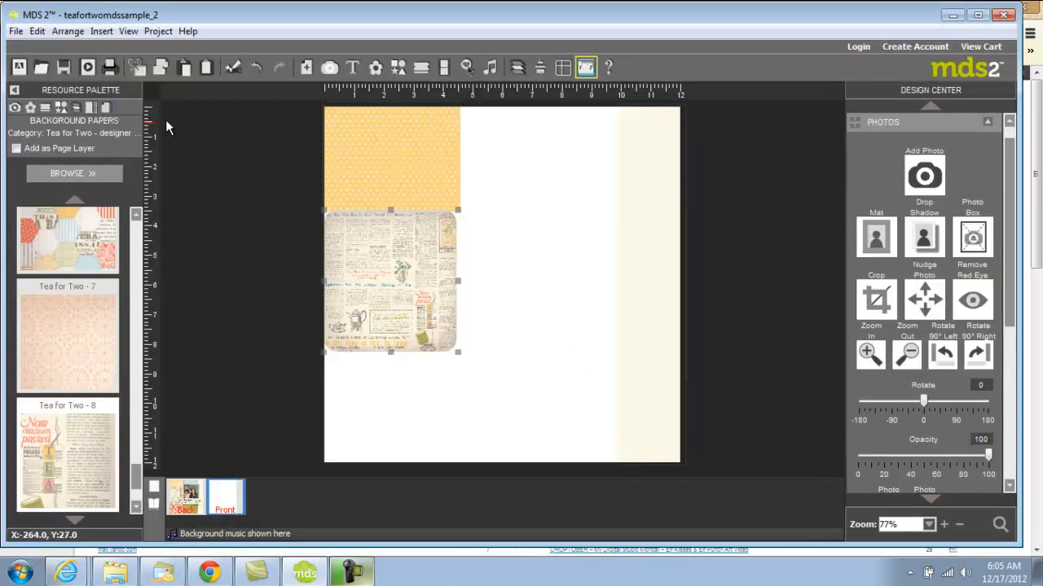
{"action": "left_click", "coordinate": [257, 68]}
- Examine the Rip Photo Edges options for the newspaper-print photo without selecting any side
{"action": "right_click", "coordinate": [403, 276]}
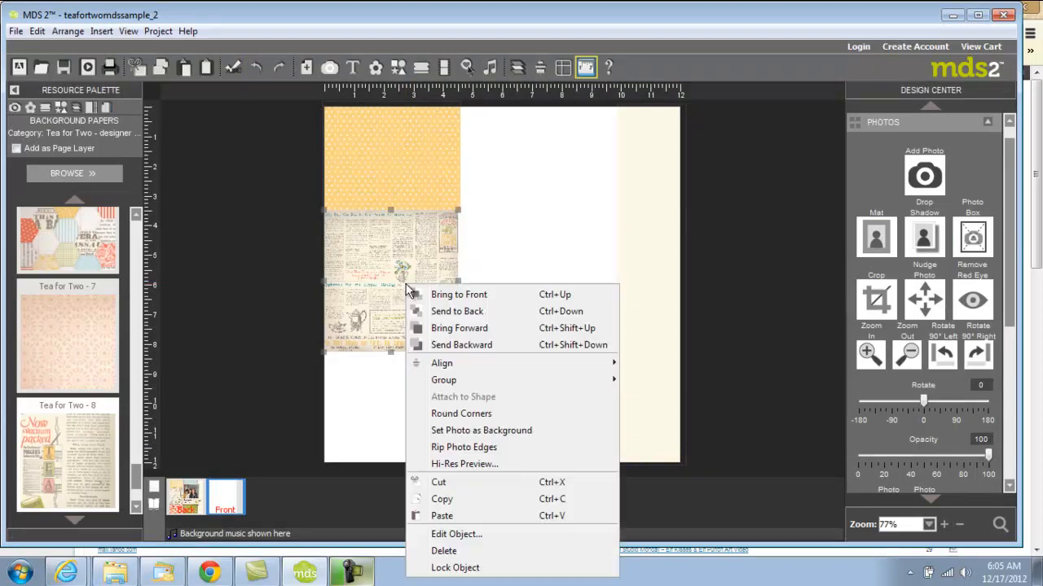
{"action": "left_click", "coordinate": [456, 447]}
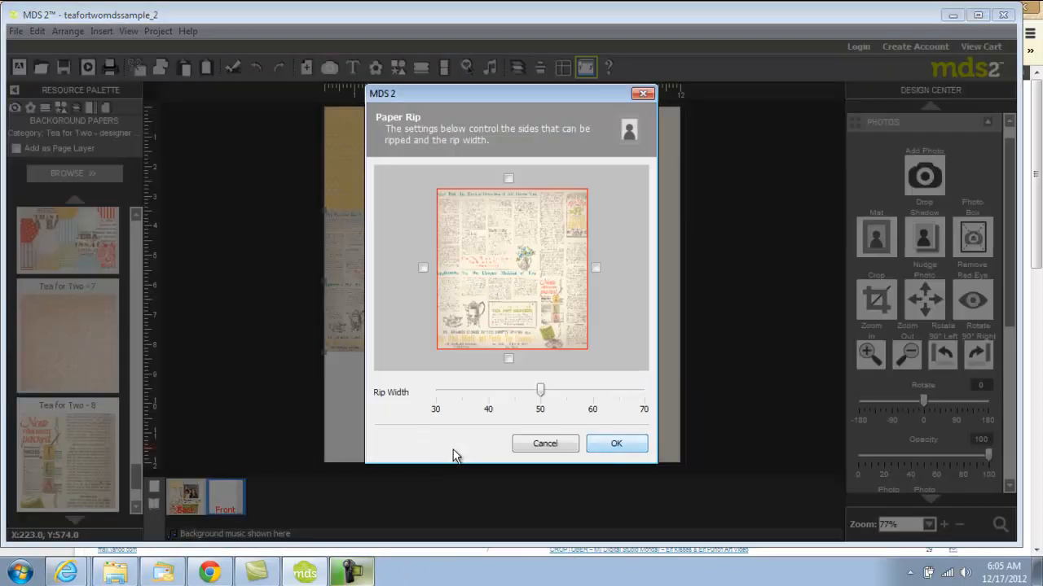
{"action": "left_click", "coordinate": [616, 444]}
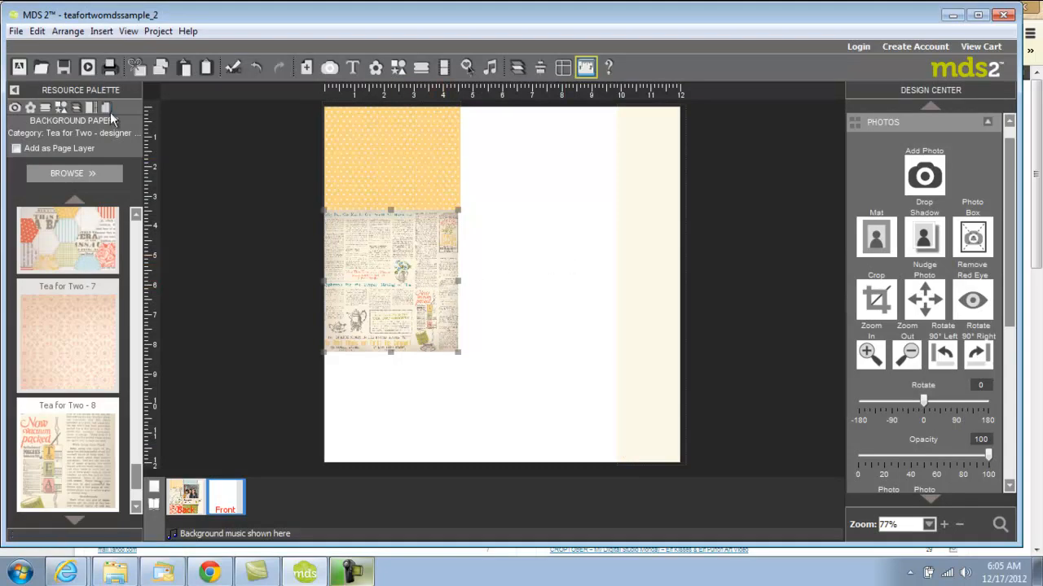
- Add a square punch below the newspaper-print photo and stretch it to about 4.5 by 3.75 inches, filling the page's lower-left corner
{"action": "left_click", "coordinate": [59, 108]}
{"action": "left_click_drag", "start_coordinate": [68, 359], "coordinate": [362, 397]}
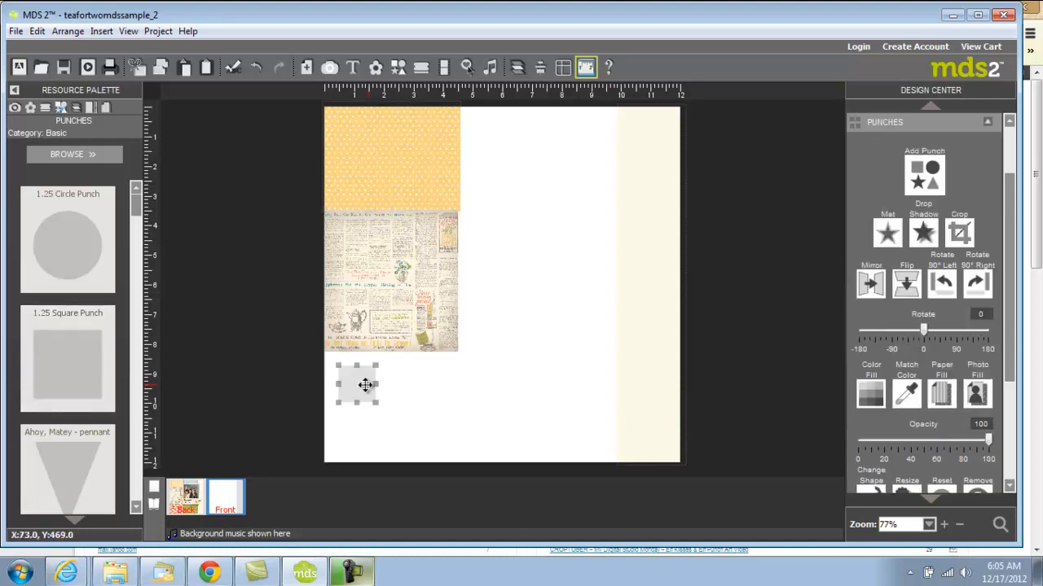
{"action": "left_click_drag", "start_coordinate": [363, 369], "coordinate": [460, 381]}
{"action": "left_click_drag", "start_coordinate": [389, 386], "coordinate": [395, 463]}
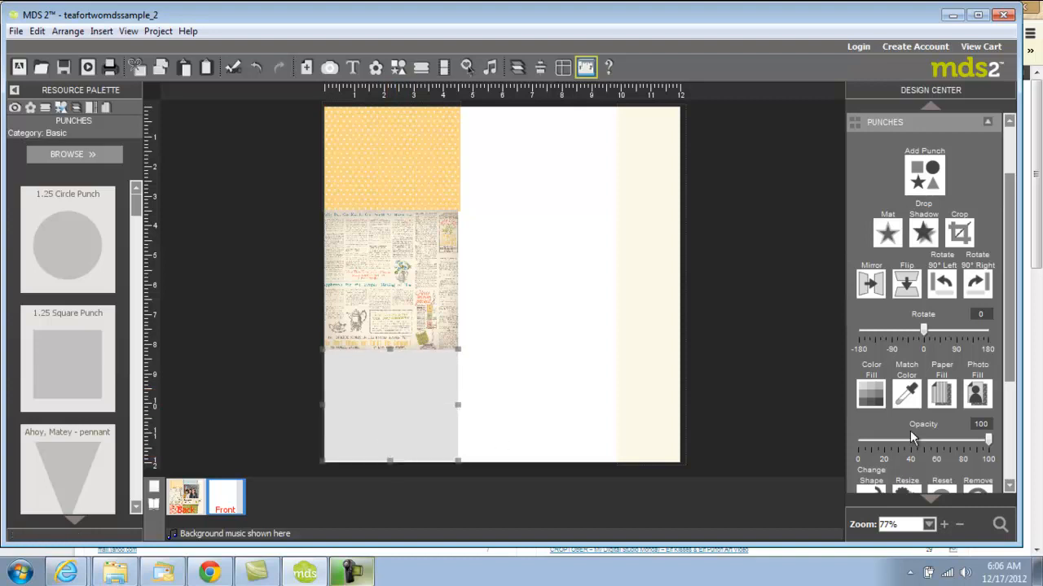
- Fill the lower-left punch with the Tea for Two - 19 background paper
{"action": "left_click", "coordinate": [945, 396]}
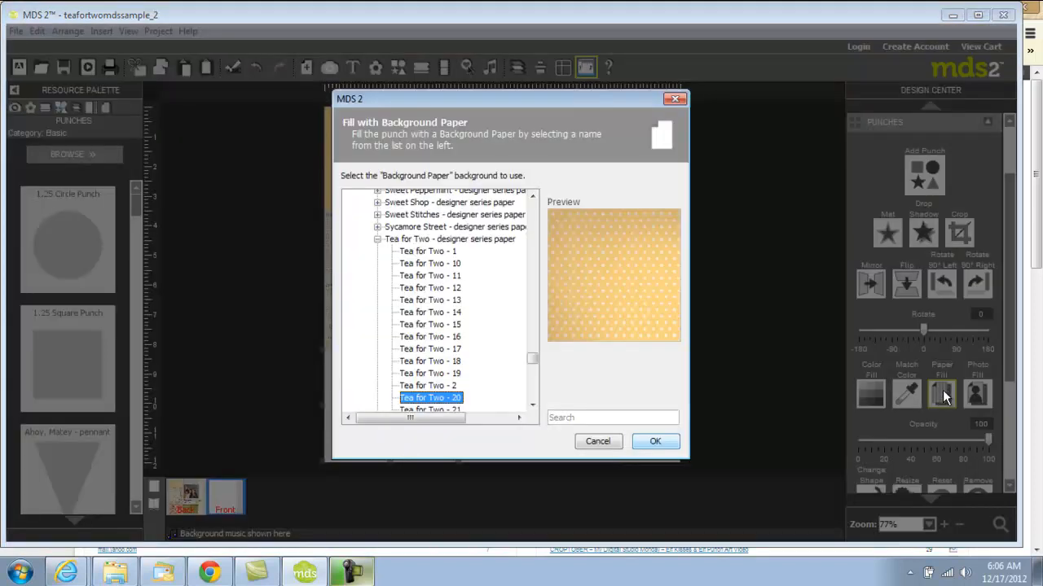
{"action": "left_click", "coordinate": [427, 386]}
{"action": "left_click", "coordinate": [429, 374]}
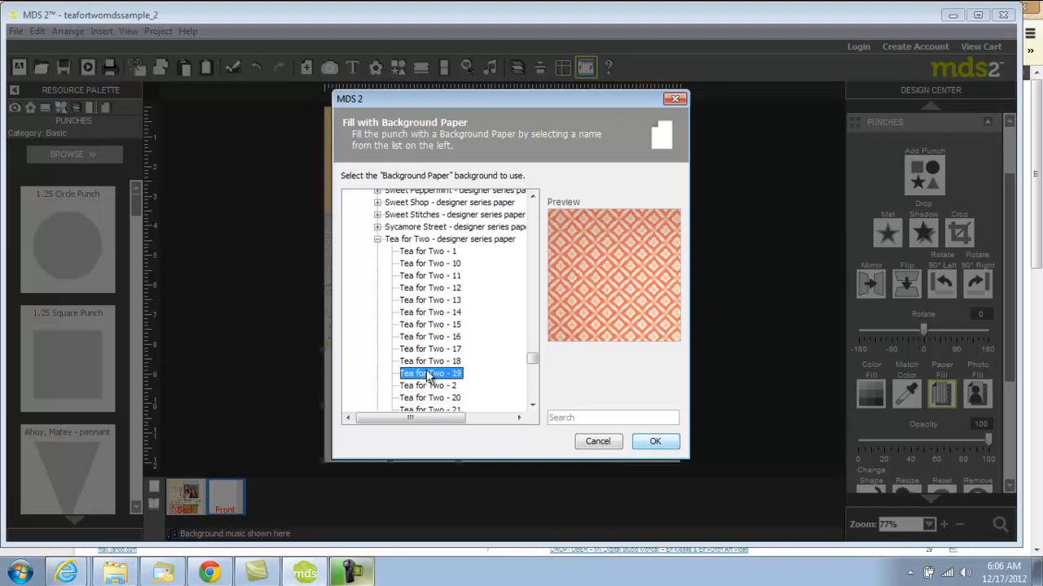
{"action": "left_click", "coordinate": [665, 444]}
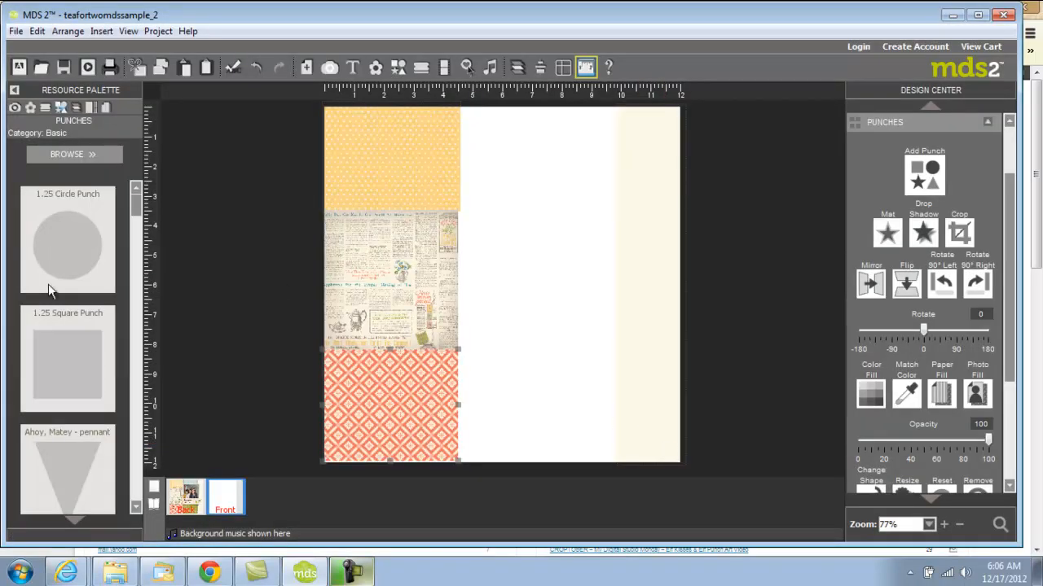
- Add a square punch beside the yellow paper and stretch it to about 5.5 by 3.75 inches at the page's upper edge
{"action": "left_click_drag", "start_coordinate": [68, 342], "coordinate": [624, 142]}
{"action": "left_click_drag", "start_coordinate": [540, 142], "coordinate": [526, 218]}
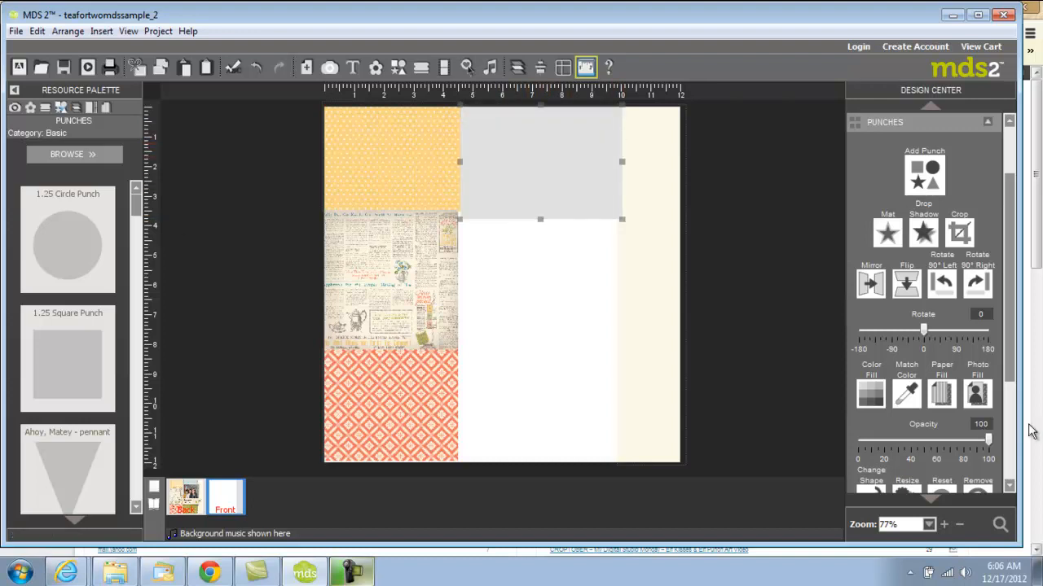
- Fill the new upper-middle punch with the Tea for Two - 2 background paper
{"action": "left_click", "coordinate": [937, 387]}
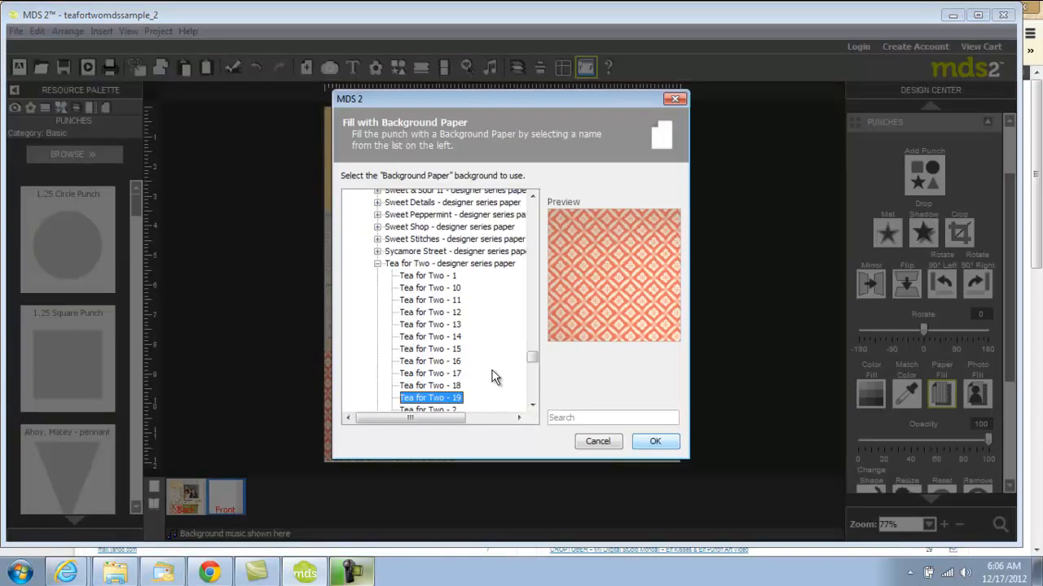
{"action": "left_click", "coordinate": [437, 375]}
{"action": "left_click", "coordinate": [433, 351]}
{"action": "left_click", "coordinate": [432, 337]}
{"action": "left_click", "coordinate": [432, 325]}
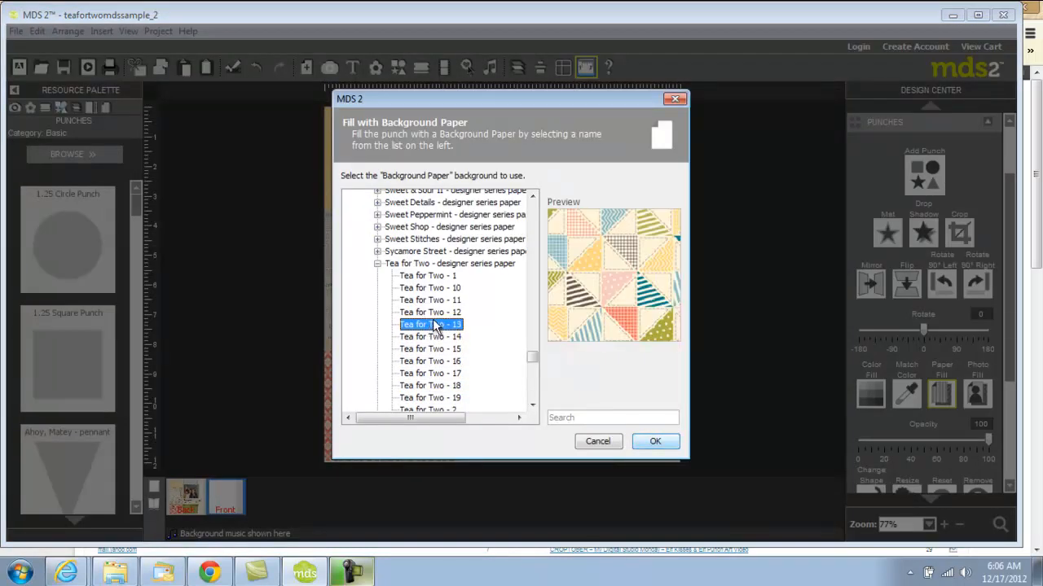
{"action": "left_click", "coordinate": [432, 314]}
{"action": "left_click", "coordinate": [445, 388]}
{"action": "left_click", "coordinate": [436, 398]}
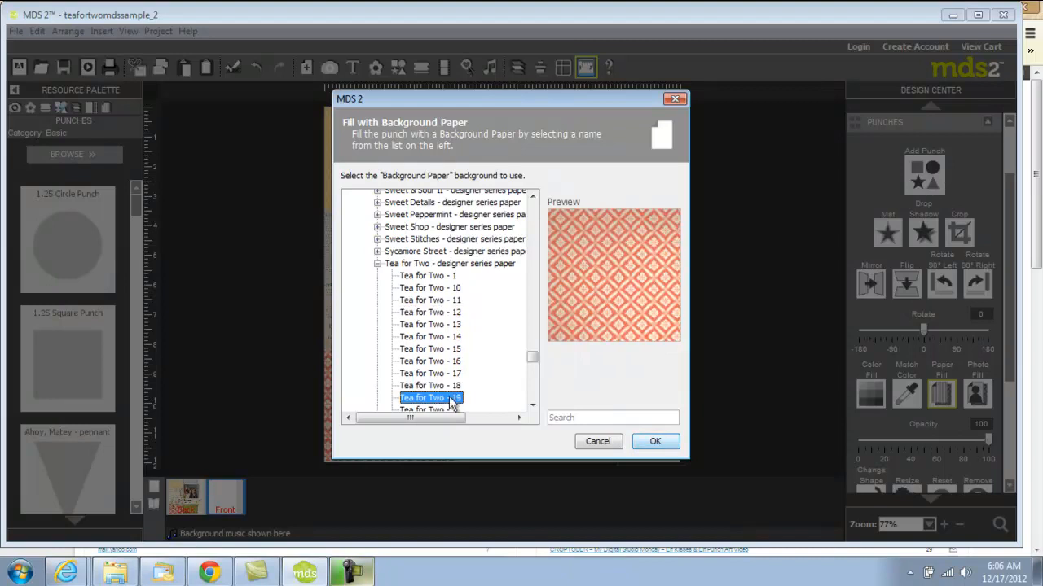
{"action": "left_click", "coordinate": [532, 405]}
{"action": "scroll", "coordinate": [536, 408], "scroll_direction": "down", "scroll_amount": 2}
{"action": "left_click", "coordinate": [440, 307]}
{"action": "left_click", "coordinate": [440, 319]}
{"action": "left_click", "coordinate": [434, 307]}
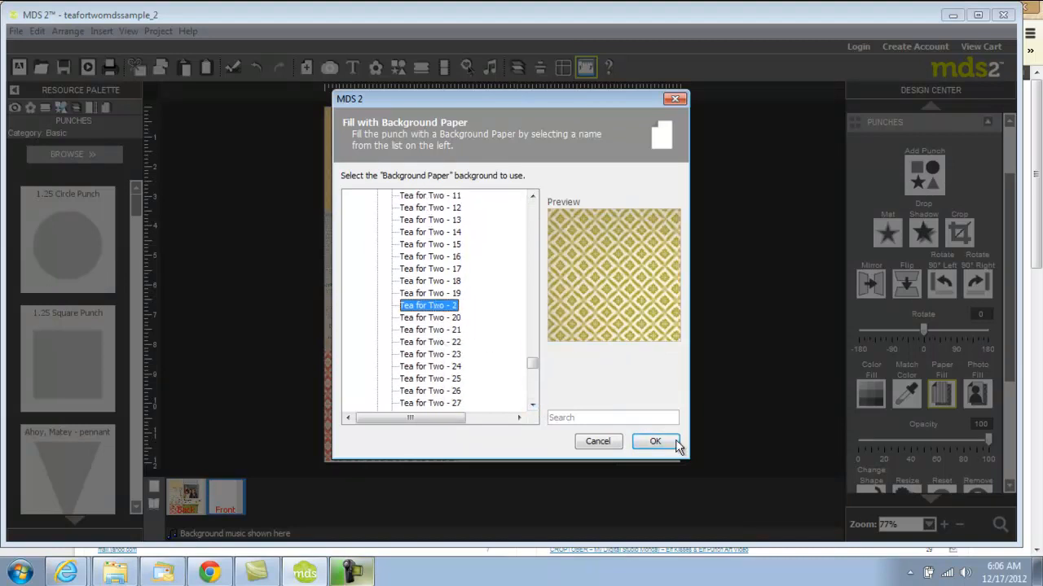
{"action": "left_click", "coordinate": [668, 441]}
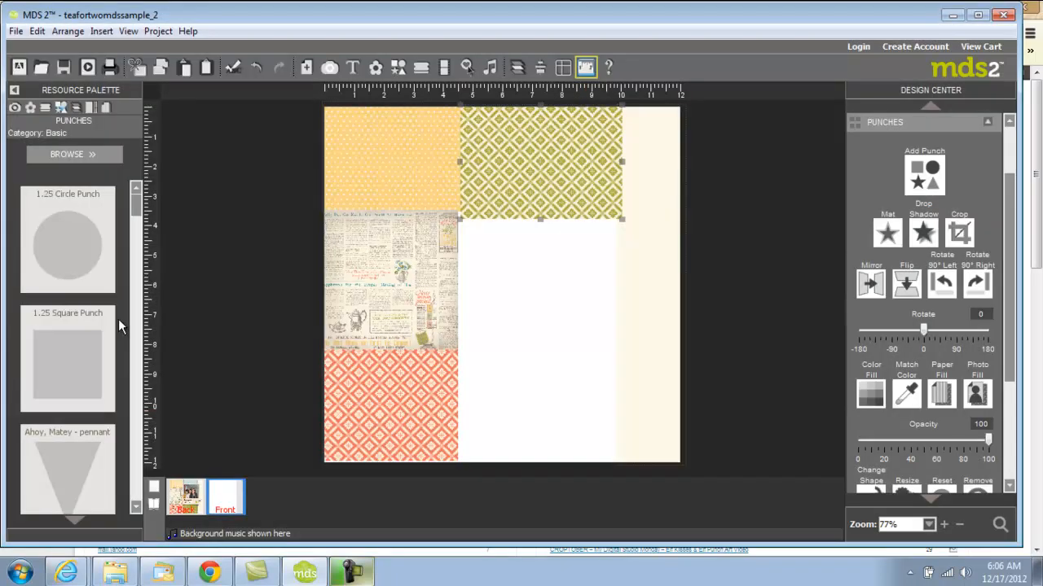
- Add a square punch directly below it, about 5.5 by 3.75 inches, and fill it with the Tea for Two - 2 background paper
{"action": "left_click_drag", "start_coordinate": [95, 355], "coordinate": [555, 271]}
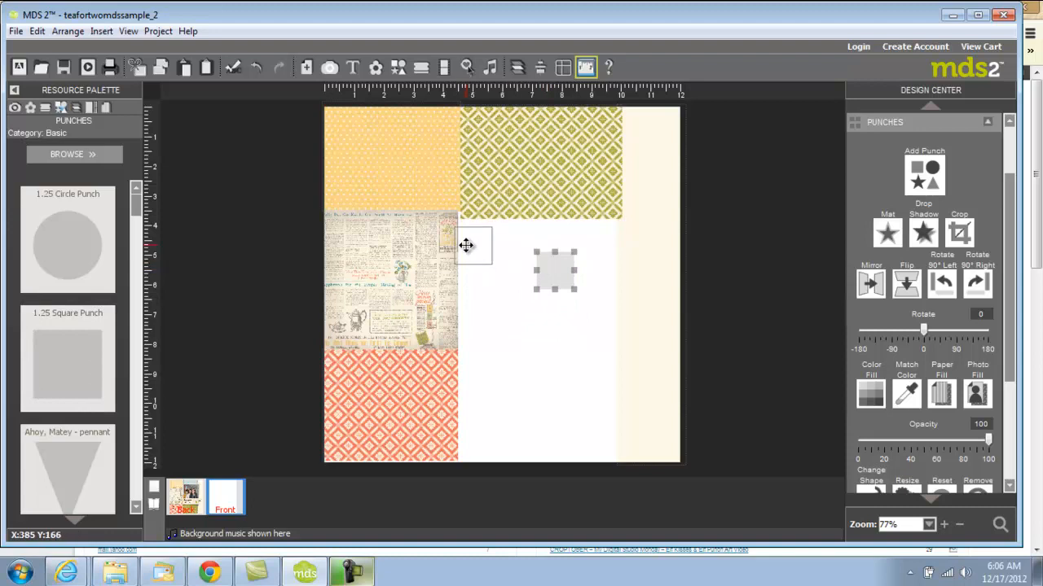
{"action": "left_click_drag", "start_coordinate": [492, 240], "coordinate": [620, 242]}
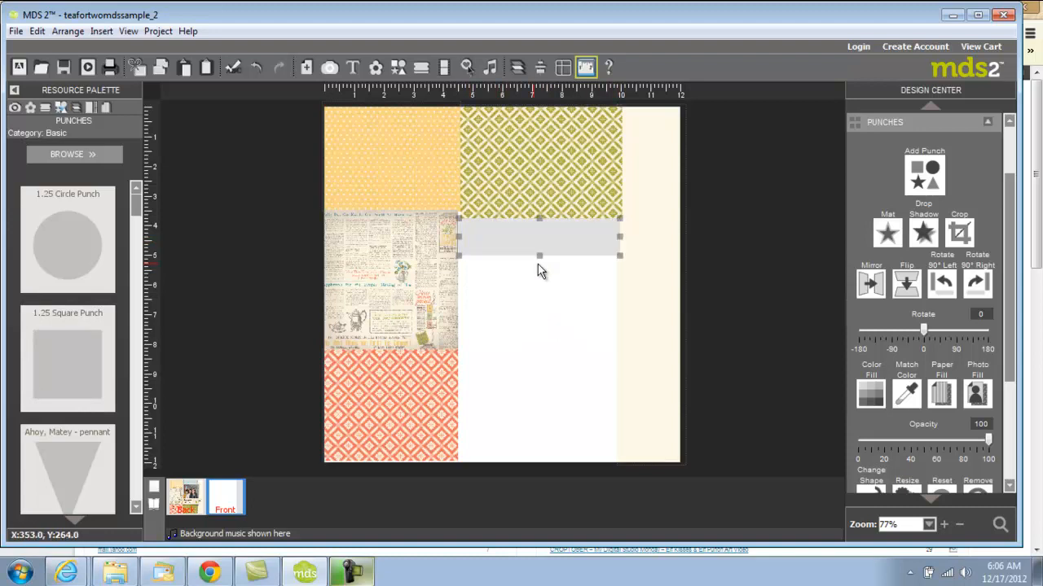
{"action": "left_click_drag", "start_coordinate": [539, 256], "coordinate": [536, 338]}
{"action": "left_click", "coordinate": [940, 395]}
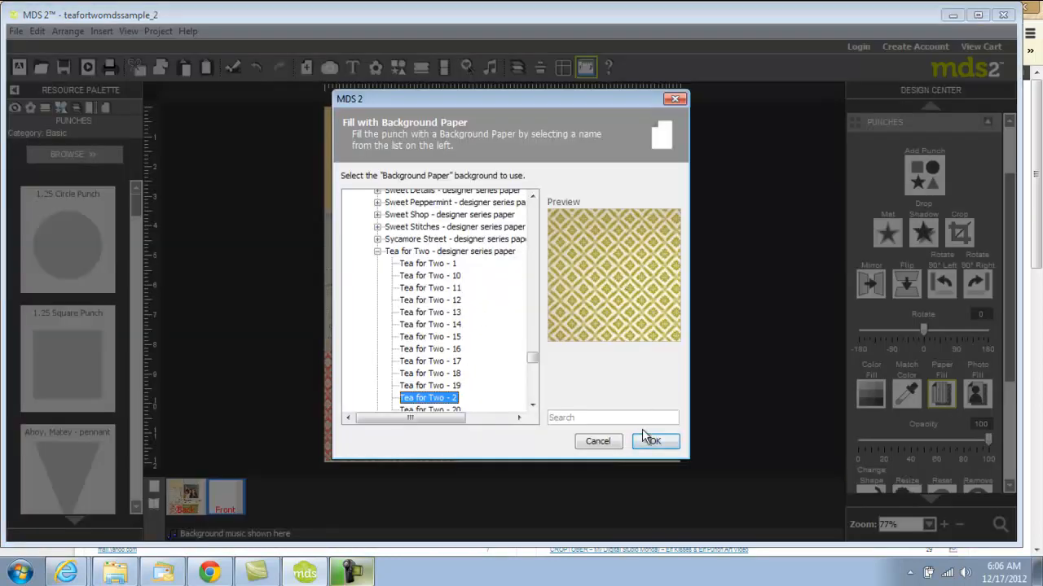
{"action": "left_click", "coordinate": [654, 442]}
- Replace the upper-middle punch's fill with the striped Tea for Two - 27 background paper
{"action": "left_click", "coordinate": [544, 165]}
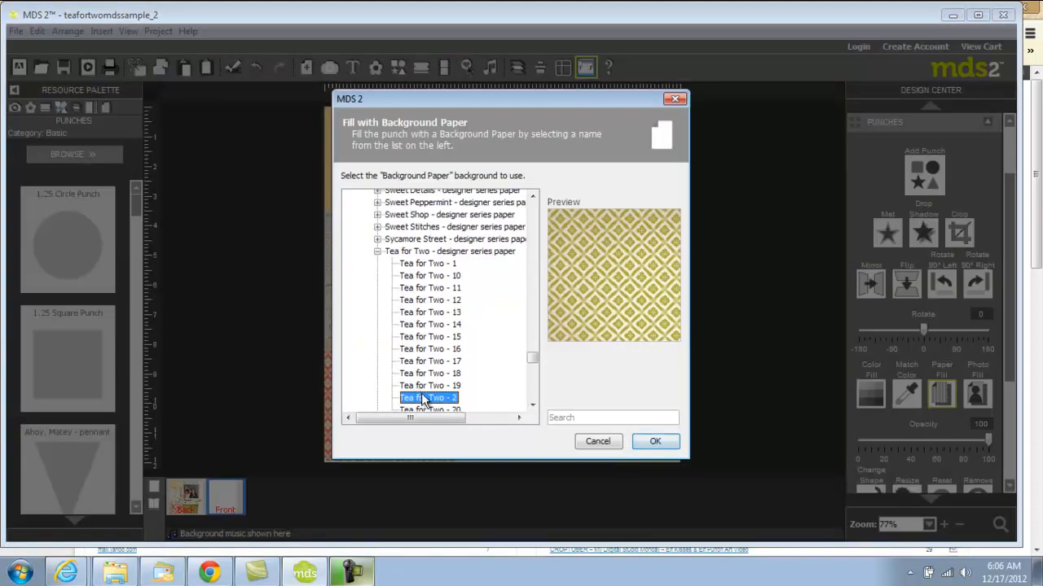
{"action": "left_click", "coordinate": [429, 386]}
{"action": "left_click", "coordinate": [432, 372]}
{"action": "left_click", "coordinate": [432, 361]}
{"action": "left_click", "coordinate": [433, 350]}
{"action": "left_click", "coordinate": [435, 337]}
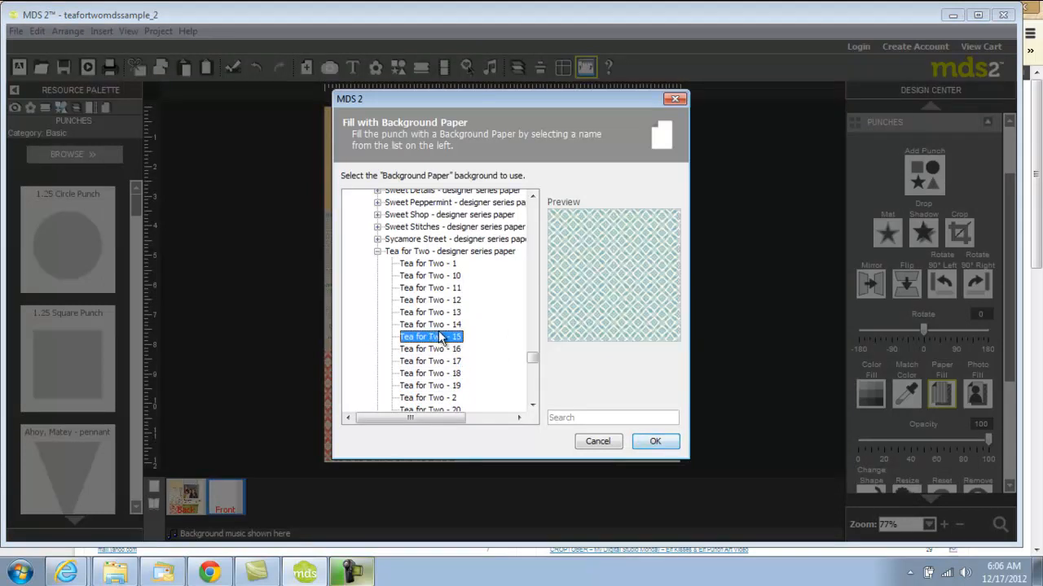
{"action": "left_click", "coordinate": [428, 326]}
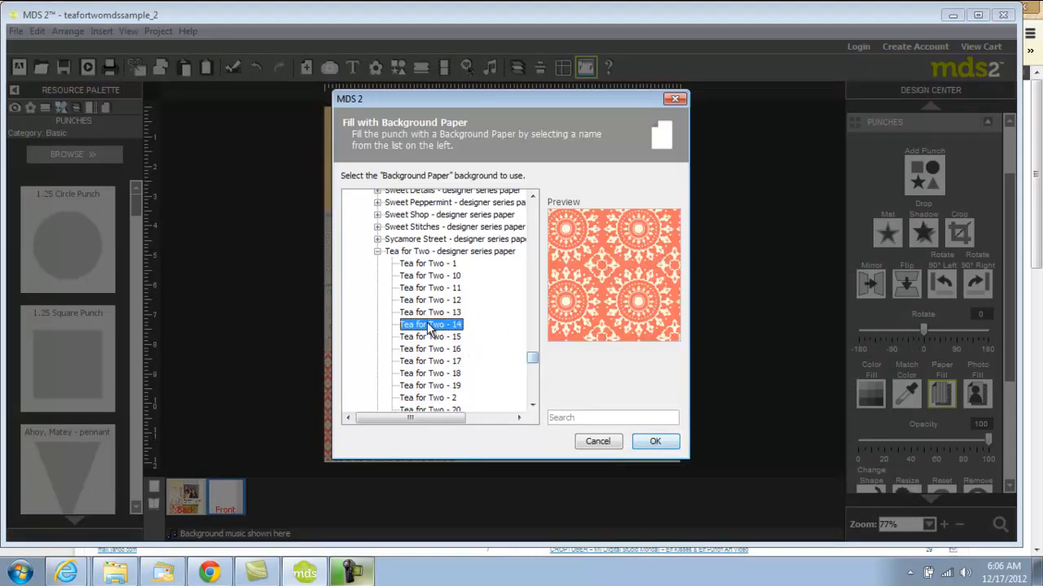
{"action": "left_click", "coordinate": [532, 405]}
{"action": "left_click", "coordinate": [533, 404]}
{"action": "left_click", "coordinate": [430, 330]}
{"action": "left_click", "coordinate": [430, 343]}
{"action": "left_click", "coordinate": [435, 356]}
{"action": "left_click", "coordinate": [437, 368]}
{"action": "left_click", "coordinate": [440, 379]}
{"action": "left_click", "coordinate": [435, 392]}
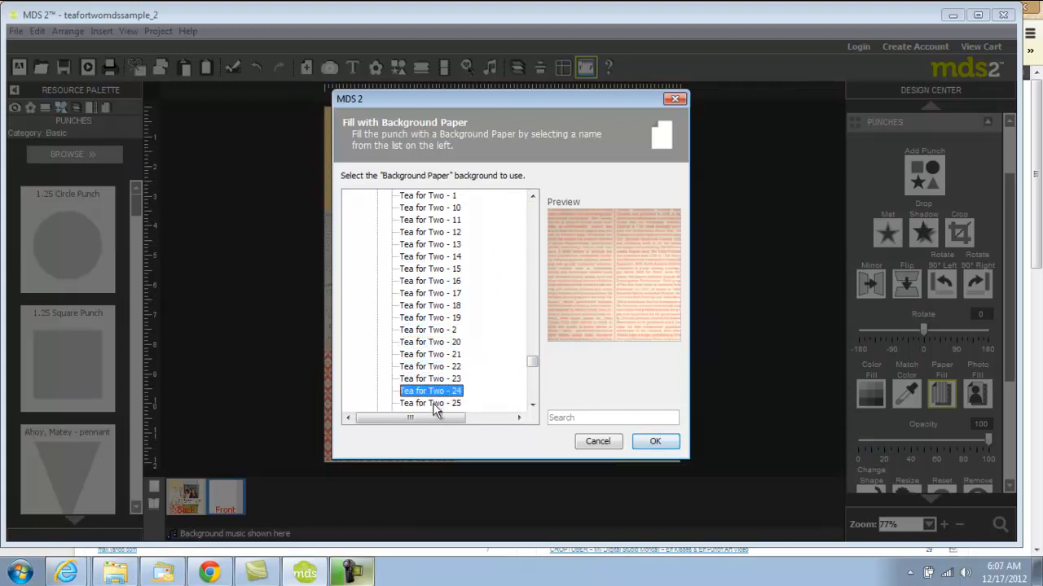
{"action": "left_click", "coordinate": [432, 404]}
{"action": "left_click", "coordinate": [532, 405]}
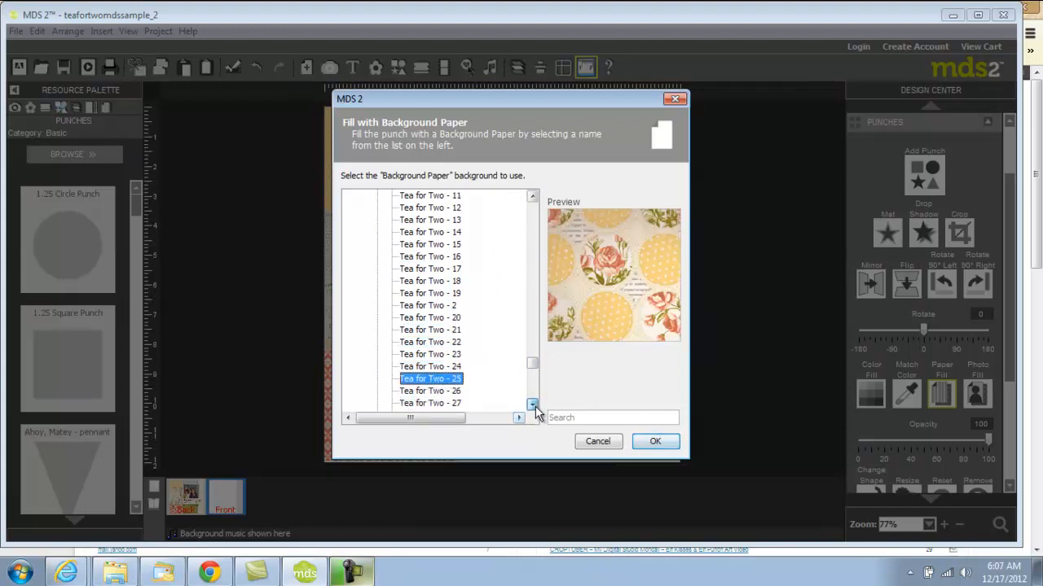
{"action": "left_click", "coordinate": [437, 295]}
{"action": "left_click", "coordinate": [437, 308]}
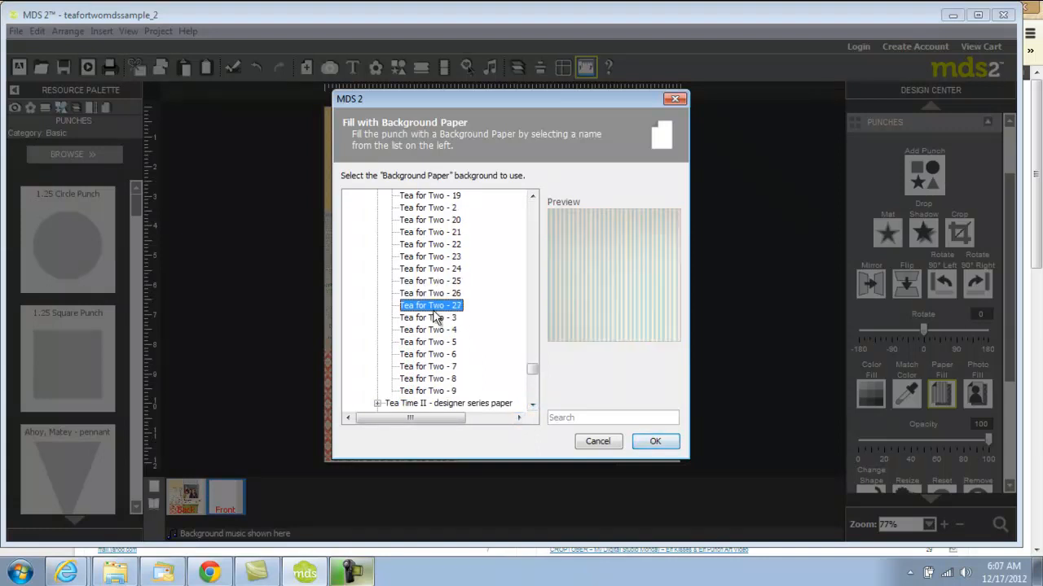
{"action": "left_click", "coordinate": [661, 441]}
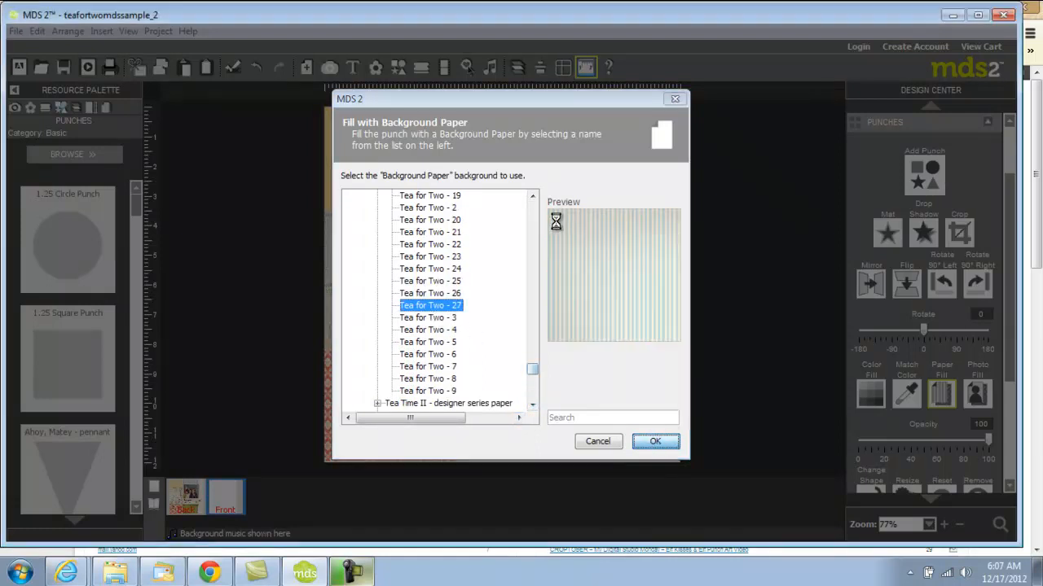
{"action": "left_click", "coordinate": [651, 442]}
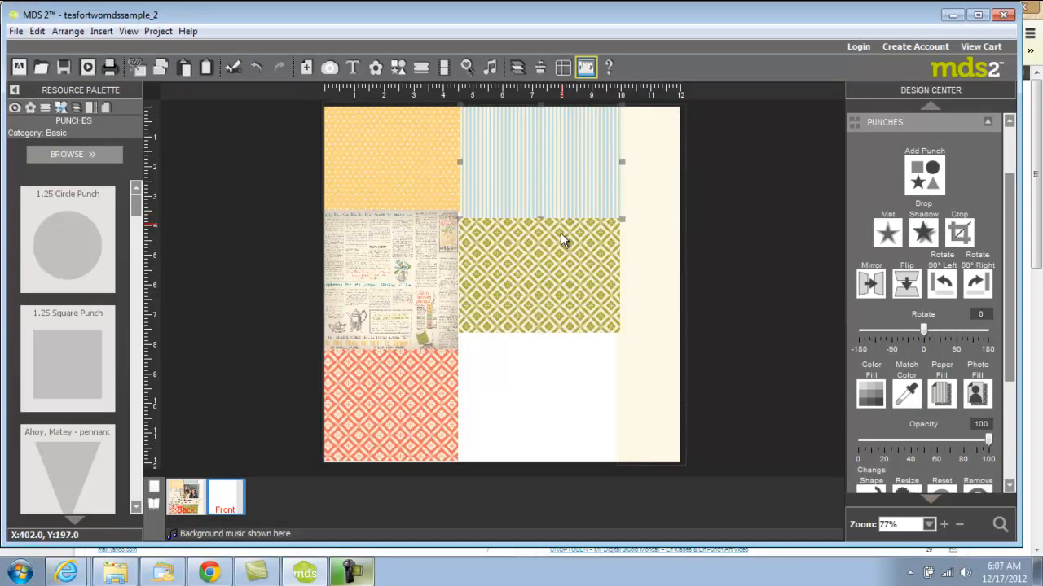
- Add a square punch of about 5.5 by 4.5 inches below the green-patterned one, and extend the red-patterned punch to the page's lower edge
{"action": "left_click_drag", "start_coordinate": [68, 358], "coordinate": [490, 368]}
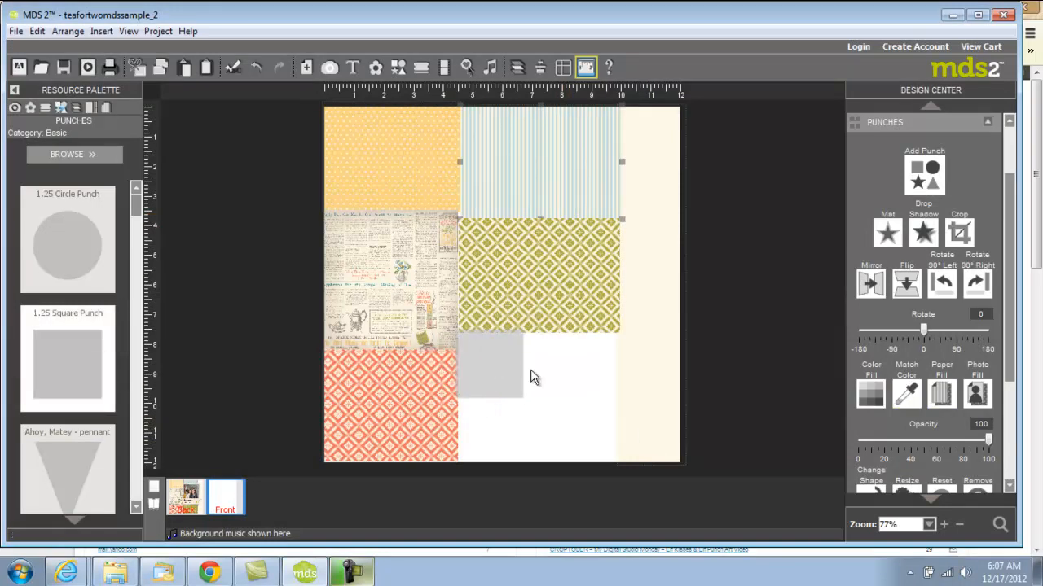
{"action": "left_click_drag", "start_coordinate": [481, 356], "coordinate": [621, 351]}
{"action": "left_click_drag", "start_coordinate": [539, 370], "coordinate": [531, 463]}
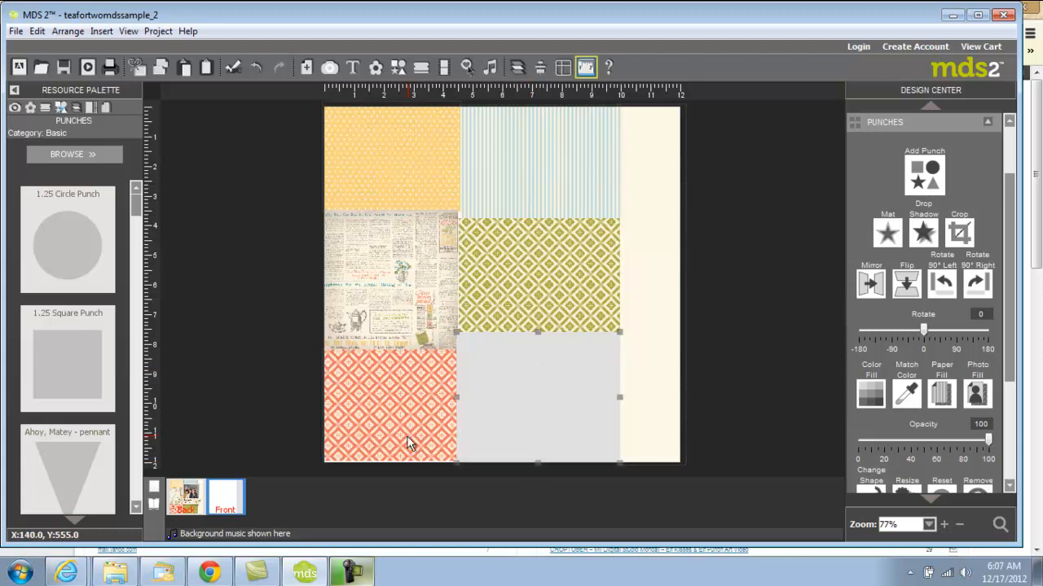
{"action": "left_click", "coordinate": [391, 461]}
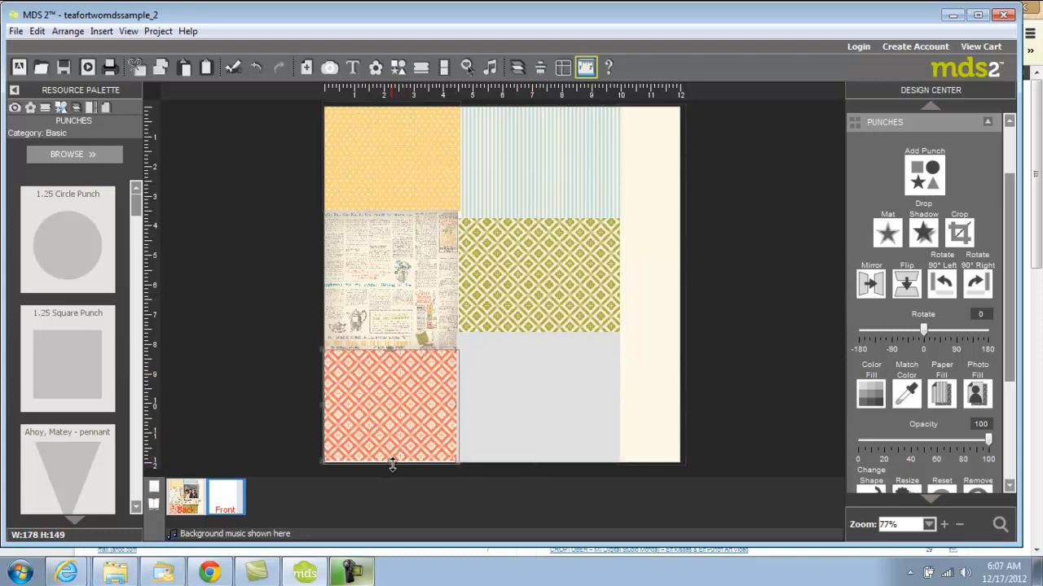
- Fill the lower-middle punch with the hexagon-patterned Tea for Two - 6 background paper
{"action": "left_click", "coordinate": [526, 432]}
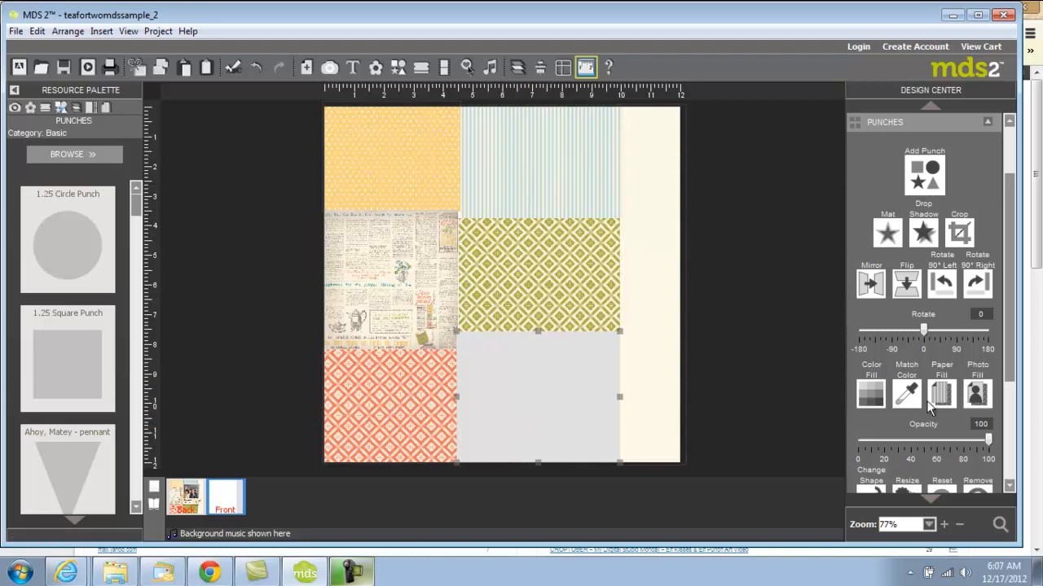
{"action": "left_click", "coordinate": [951, 396]}
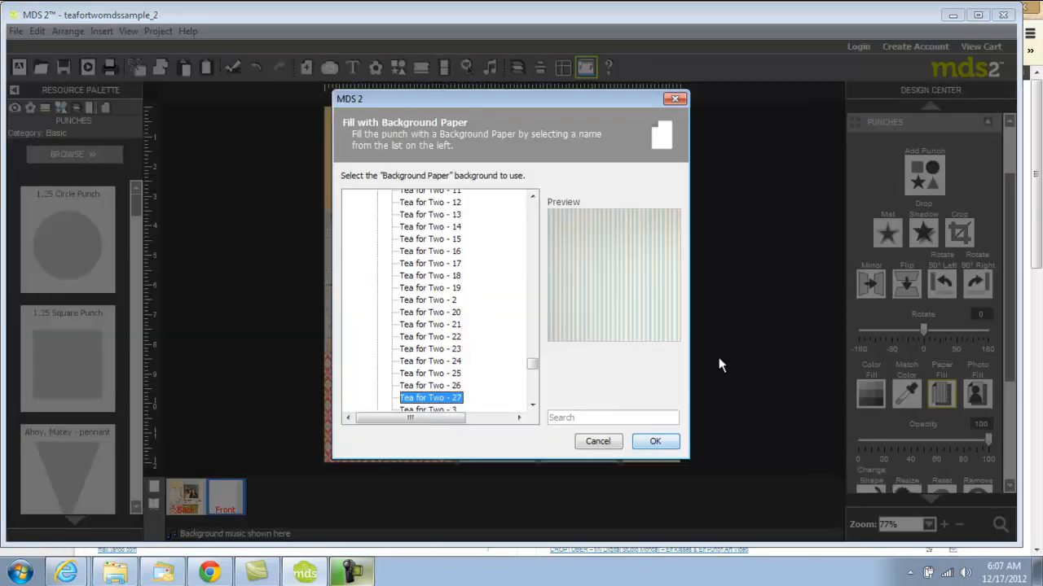
{"action": "left_click", "coordinate": [533, 404]}
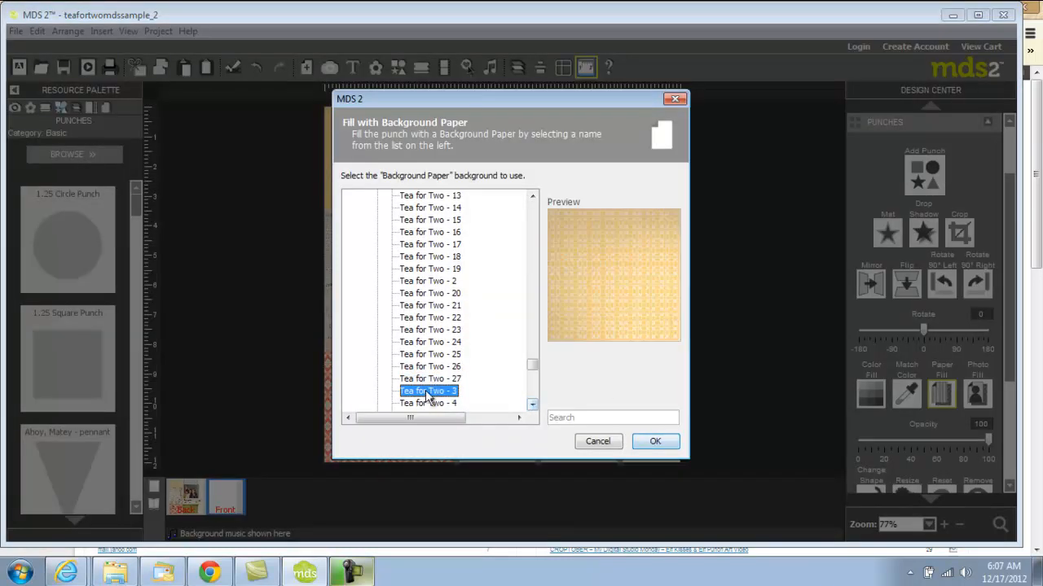
{"action": "left_click", "coordinate": [429, 368]}
{"action": "left_click", "coordinate": [430, 354]}
{"action": "left_click", "coordinate": [435, 342]}
{"action": "left_click", "coordinate": [435, 329]}
{"action": "left_click", "coordinate": [436, 319]}
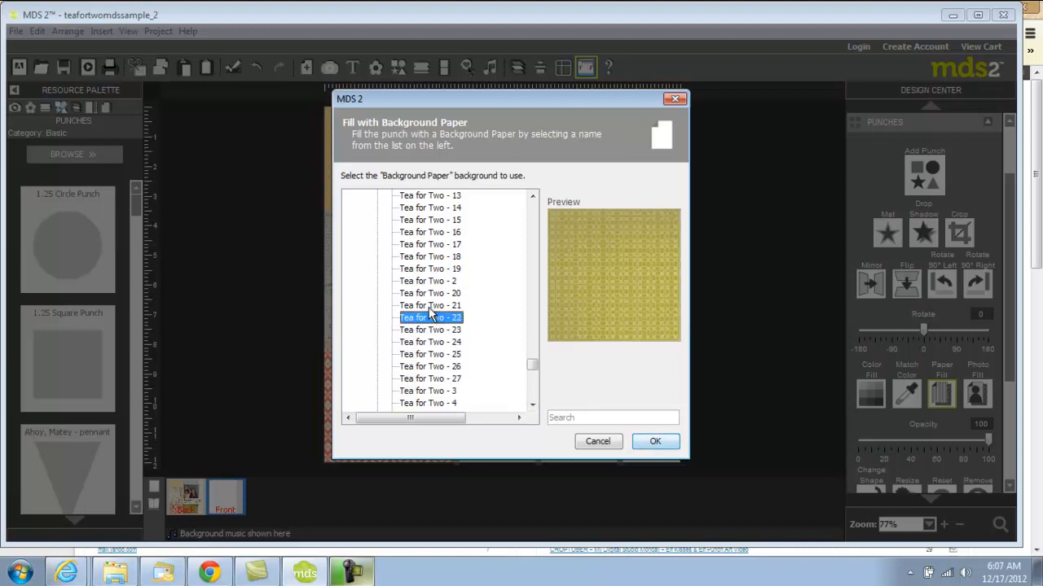
{"action": "left_click", "coordinate": [432, 306]}
{"action": "left_click", "coordinate": [436, 295]}
{"action": "left_click", "coordinate": [437, 284]}
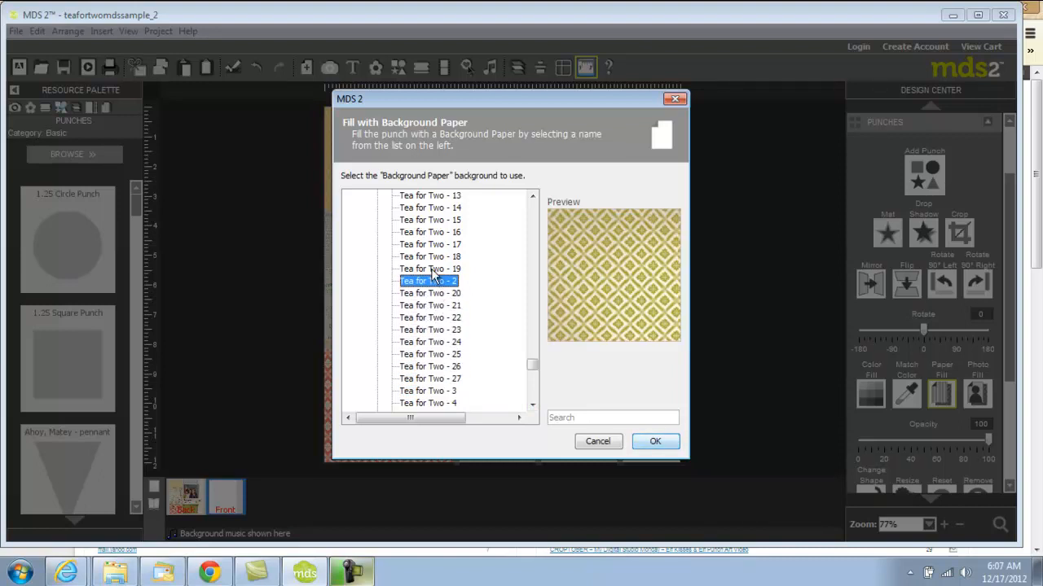
{"action": "left_click", "coordinate": [433, 269]}
{"action": "left_click", "coordinate": [435, 257]}
{"action": "left_click", "coordinate": [430, 403]}
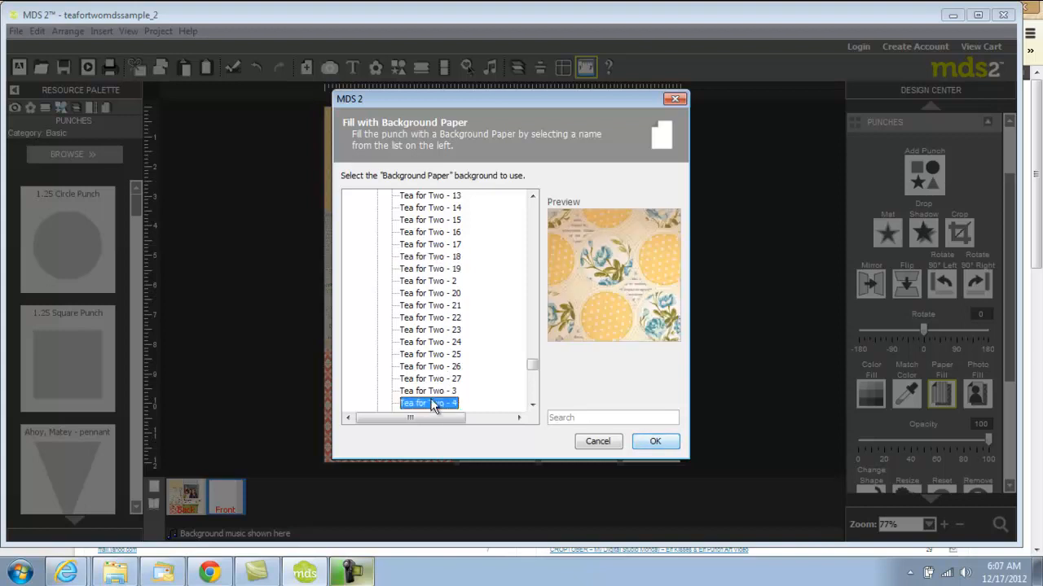
{"action": "scroll", "coordinate": [532, 399], "scroll_direction": "down", "scroll_amount": 2}
{"action": "left_click", "coordinate": [437, 330]}
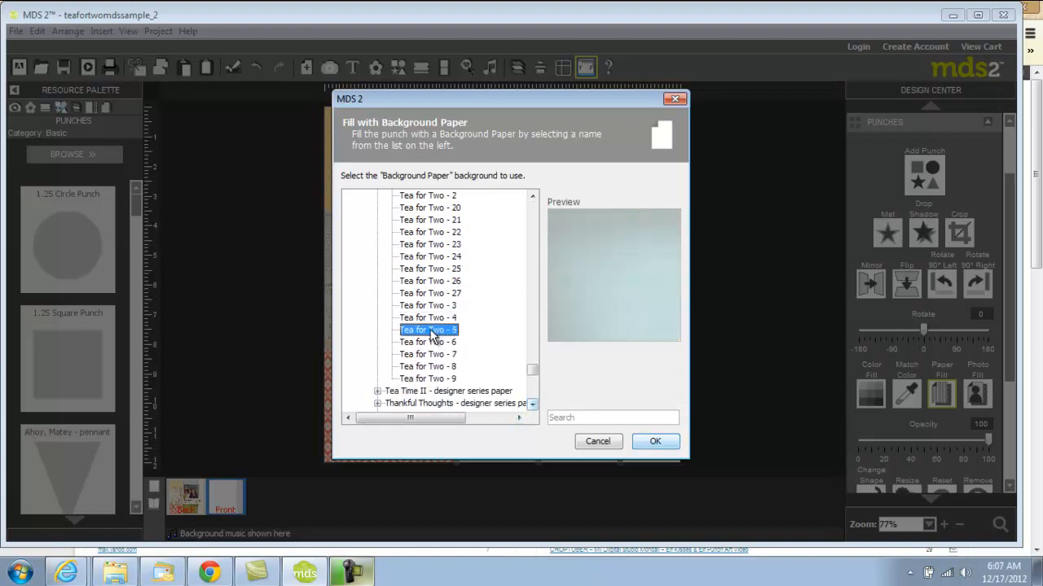
{"action": "left_click", "coordinate": [437, 354]}
{"action": "left_click", "coordinate": [436, 343]}
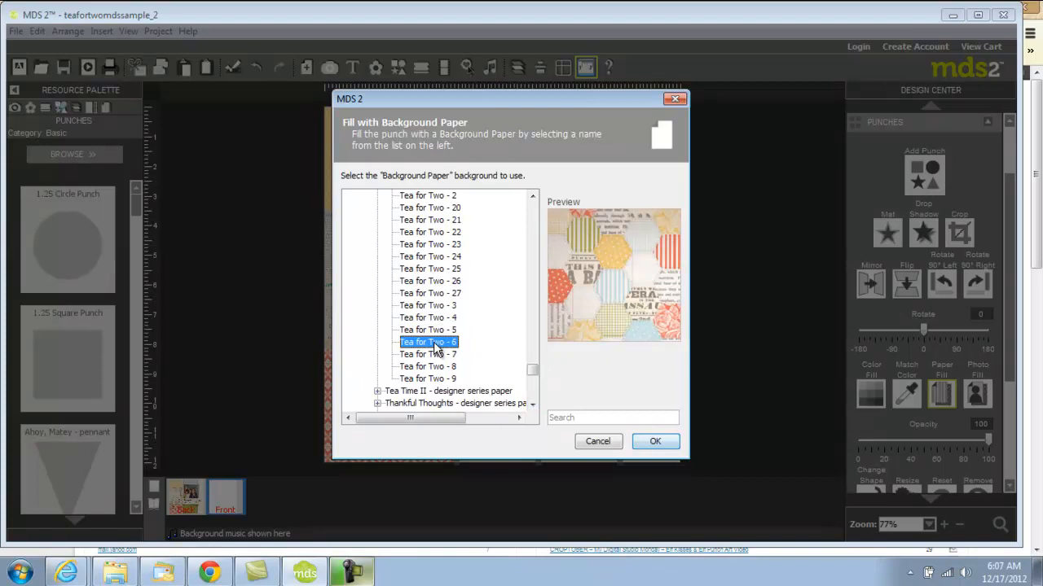
{"action": "left_click", "coordinate": [652, 440]}
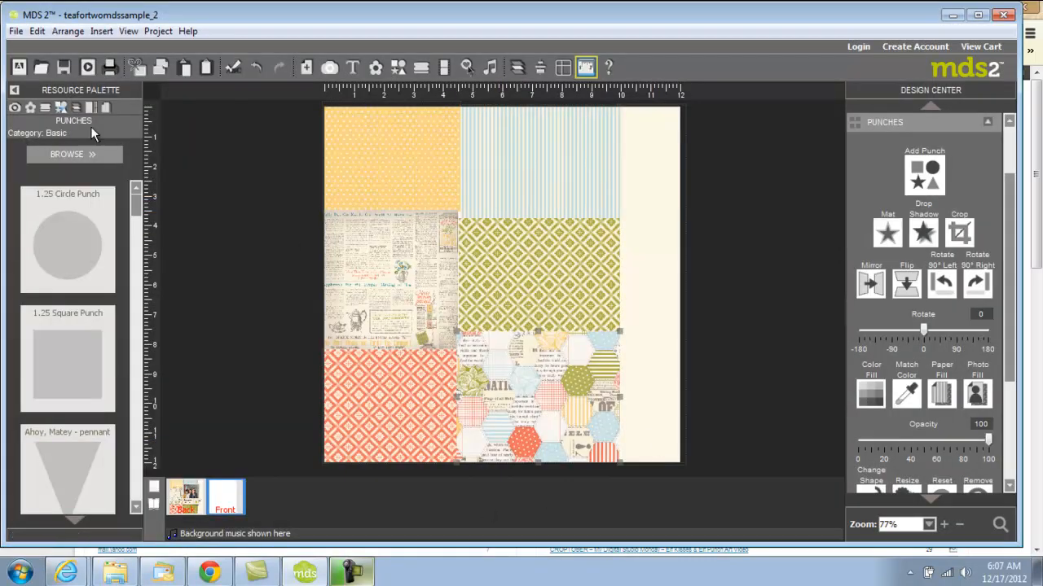
- Load the Tea for Two - embellishments category into the resource palette
{"action": "left_click", "coordinate": [29, 108]}
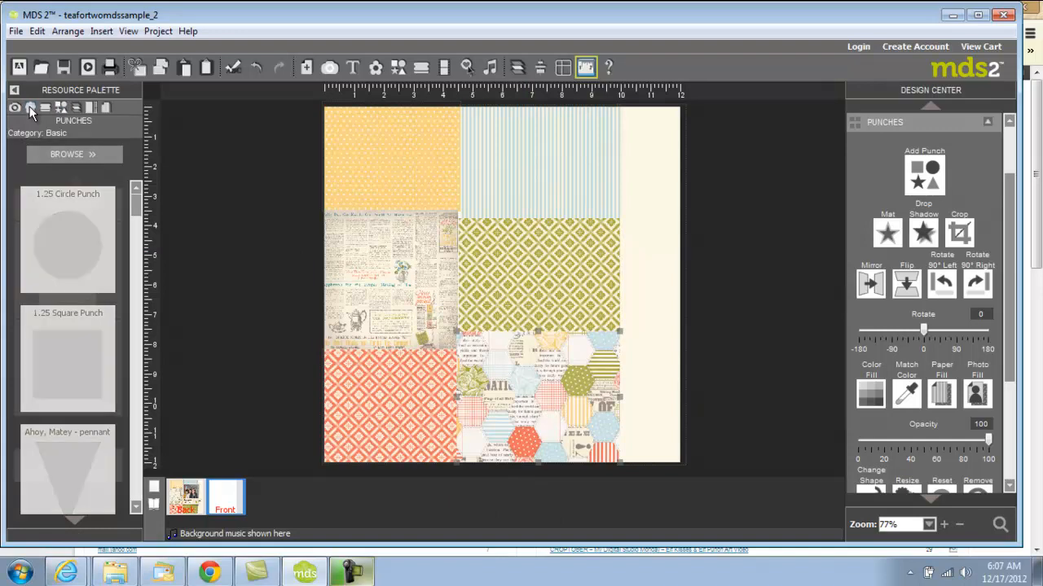
{"action": "left_click", "coordinate": [40, 153]}
{"action": "mouse_move", "coordinate": [386, 462]}
{"action": "left_mouse_down"}
{"action": "mouse_move", "coordinate": [365, 337]}
{"action": "mouse_move", "coordinate": [368, 244]}
{"action": "mouse_move", "coordinate": [382, 245]}
{"action": "mouse_move", "coordinate": [371, 453]}
{"action": "left_mouse_up"}
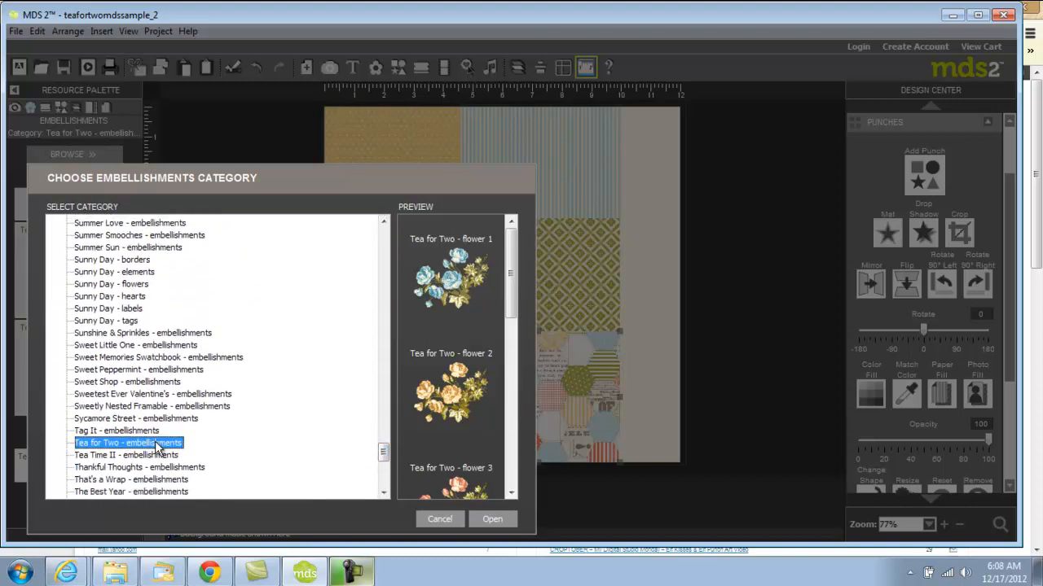
{"action": "left_click", "coordinate": [494, 518]}
- Place a Tea for Two photo frame over the page's lower-right area and the Tea for Two - stitched label on the red-patterned punch
{"action": "left_click_drag", "start_coordinate": [136, 347], "coordinate": [140, 424]}
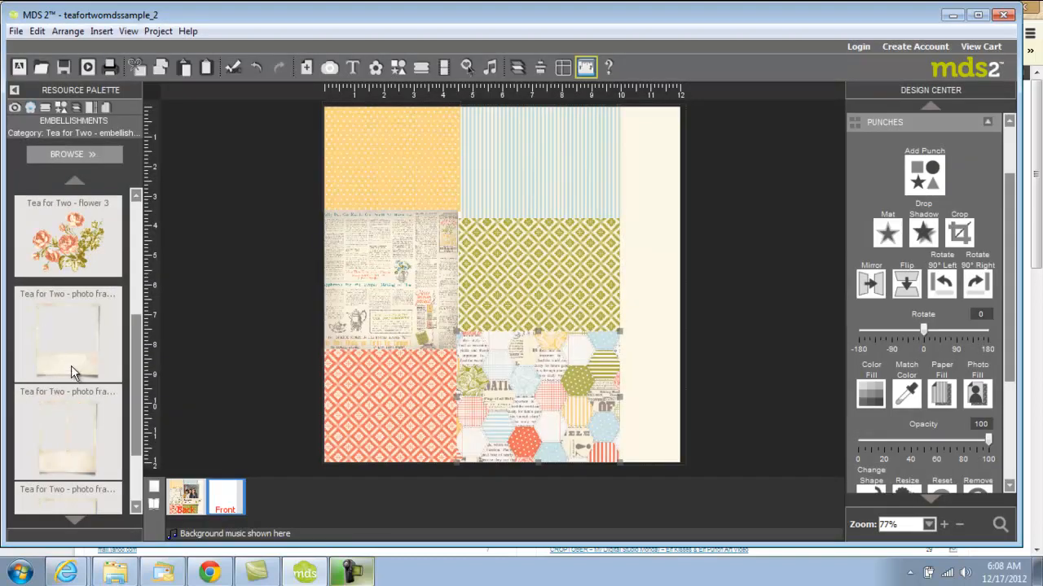
{"action": "left_click_drag", "start_coordinate": [70, 363], "coordinate": [486, 218]}
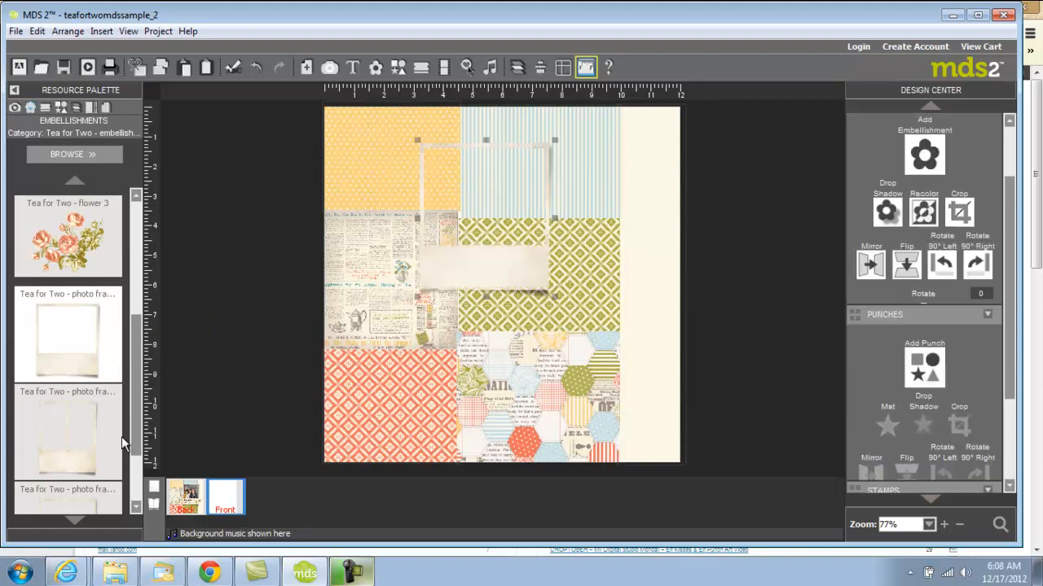
{"action": "left_click_drag", "start_coordinate": [129, 435], "coordinate": [131, 489]}
{"action": "left_click_drag", "start_coordinate": [68, 477], "coordinate": [423, 425]}
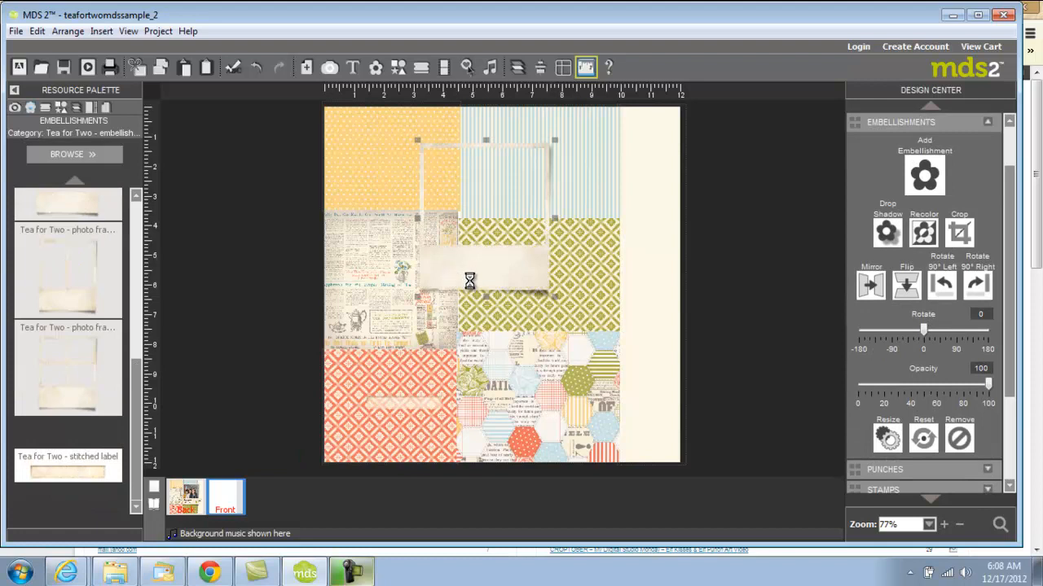
{"action": "left_click_drag", "start_coordinate": [474, 266], "coordinate": [588, 409]}
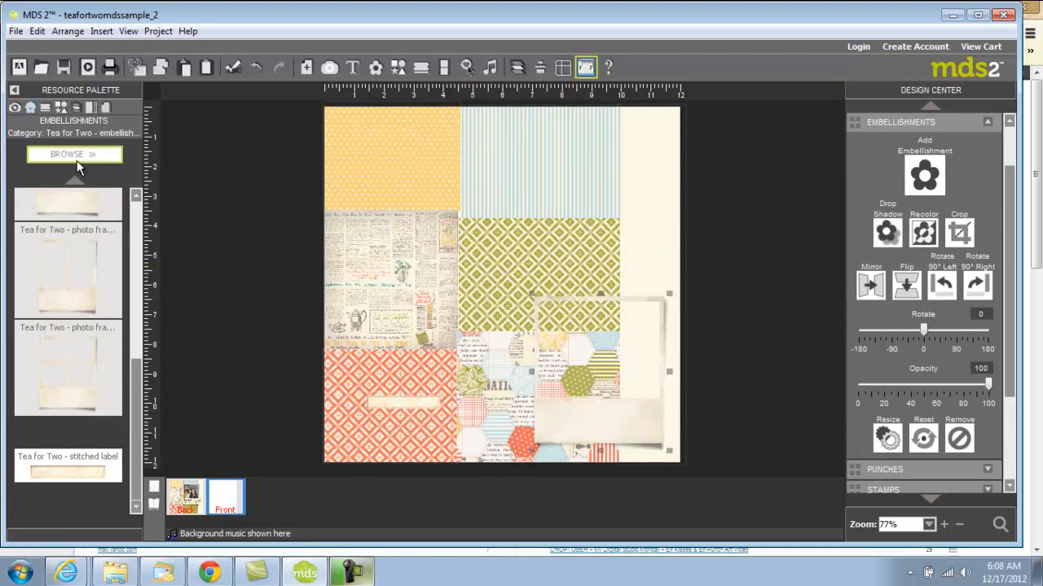
- Load the Staple & Stitching embellishments category into the resource palette
{"action": "scroll", "coordinate": [123, 211], "scroll_direction": "up", "scroll_amount": 5}
{"action": "left_click", "coordinate": [67, 154]}
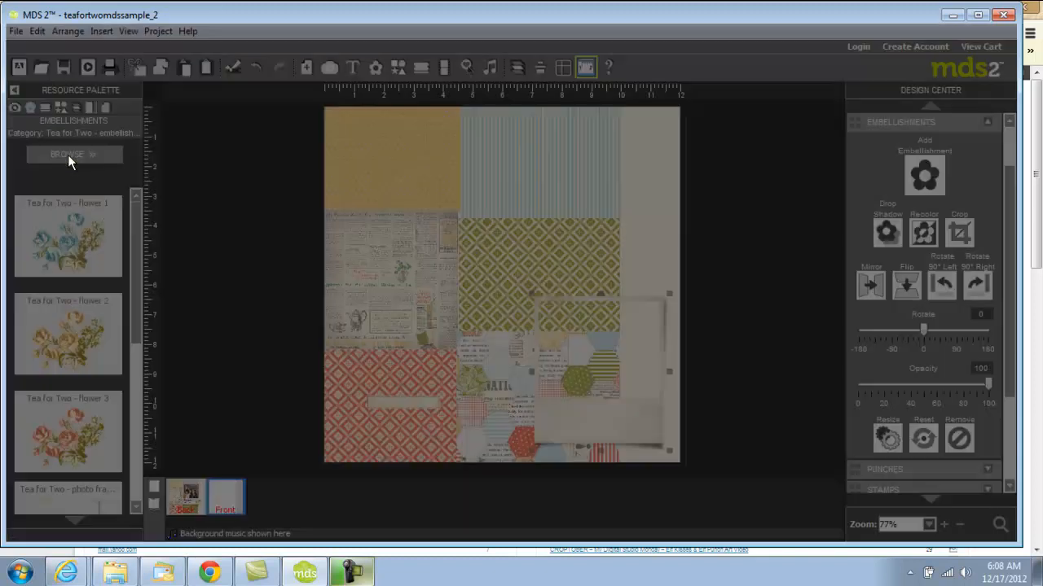
{"action": "left_click_drag", "start_coordinate": [377, 450], "coordinate": [390, 238]}
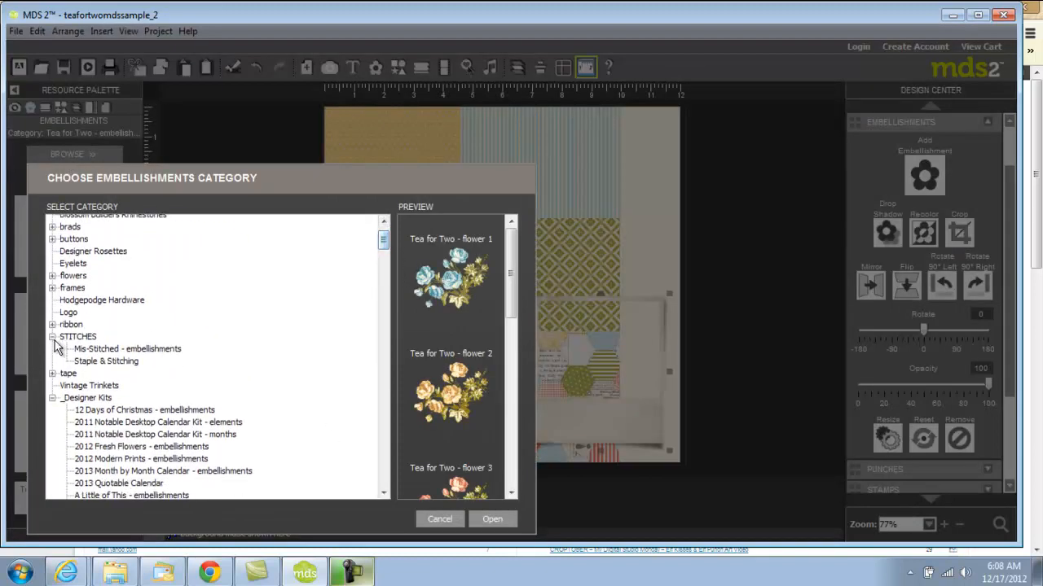
{"action": "left_click", "coordinate": [104, 363]}
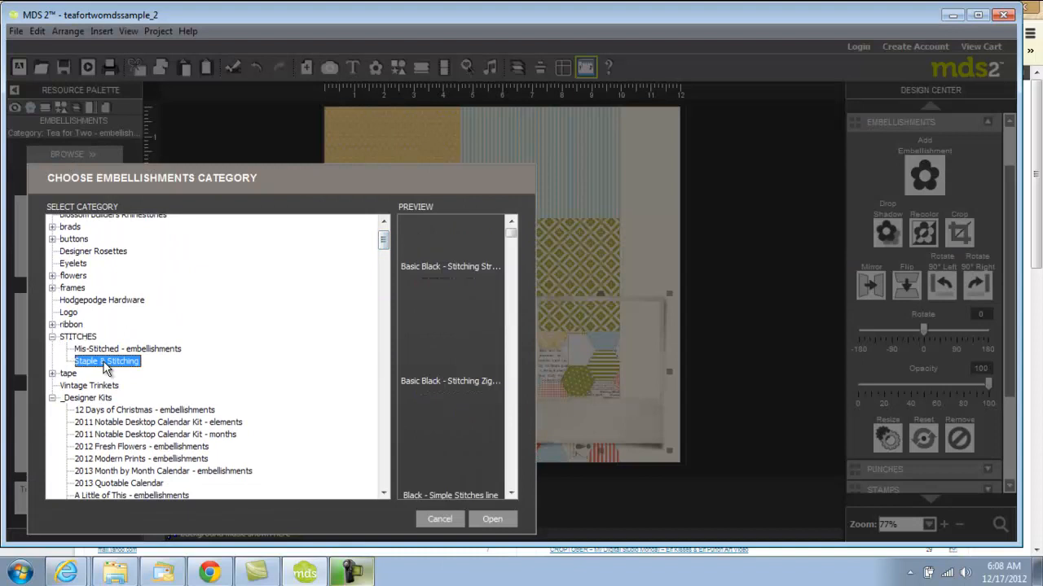
{"action": "left_click", "coordinate": [493, 518]}
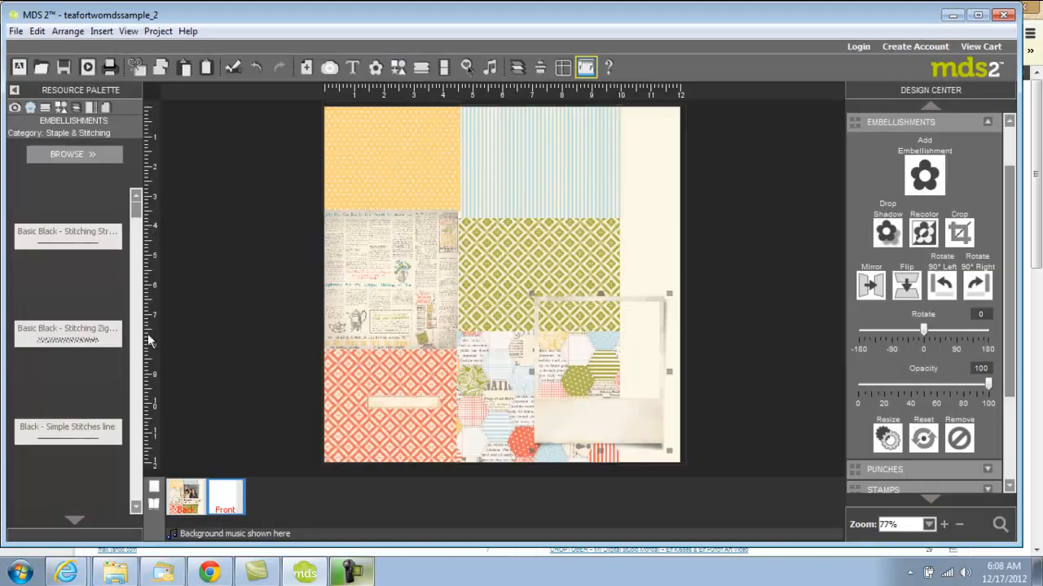
- Place Chocolate - Simple Stitches zigzag strips along the seams below the yellow punch, the newsprint photo and the blue-striped punch
{"action": "left_click_drag", "start_coordinate": [140, 226], "coordinate": [327, 214]}
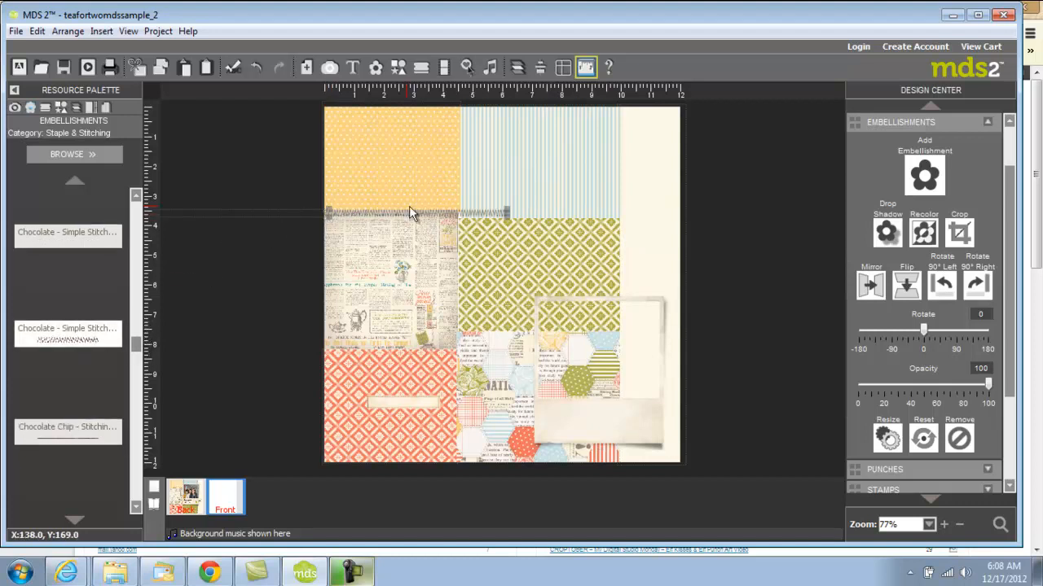
{"action": "left_click_drag", "start_coordinate": [408, 213], "coordinate": [362, 215]}
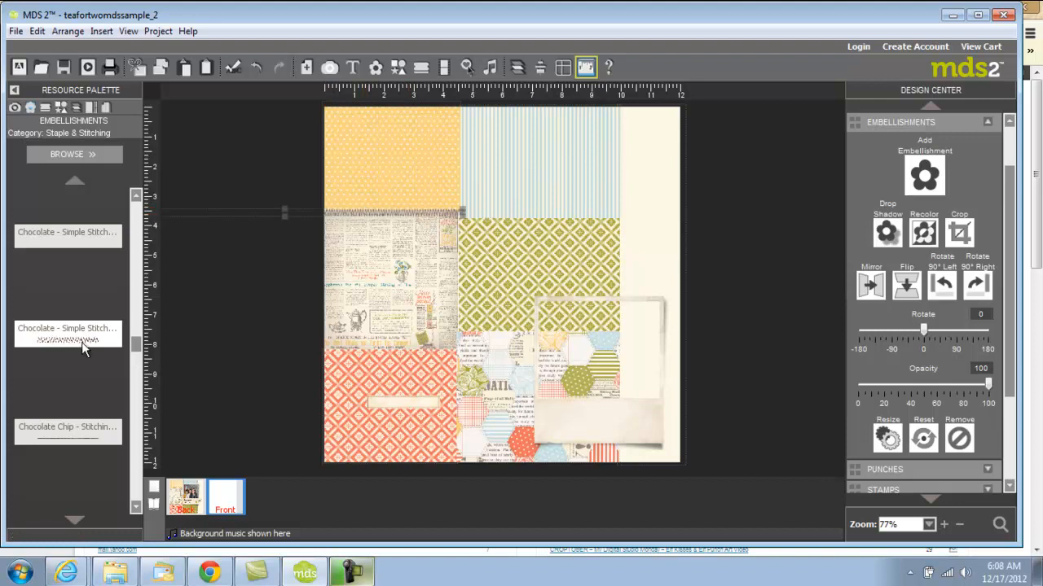
{"action": "left_click_drag", "start_coordinate": [328, 346], "coordinate": [280, 350]}
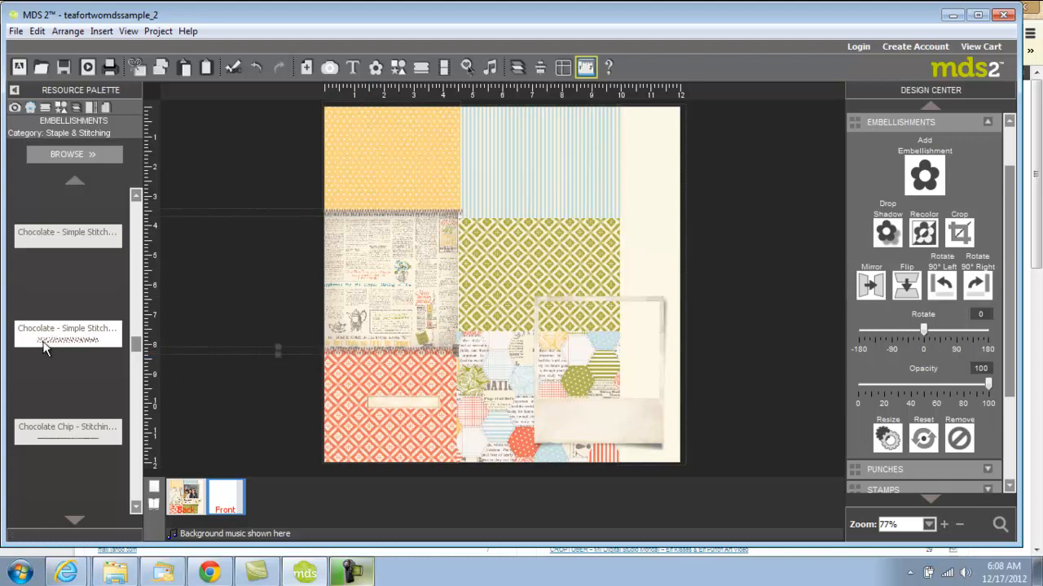
{"action": "left_click_drag", "start_coordinate": [47, 348], "coordinate": [596, 219]}
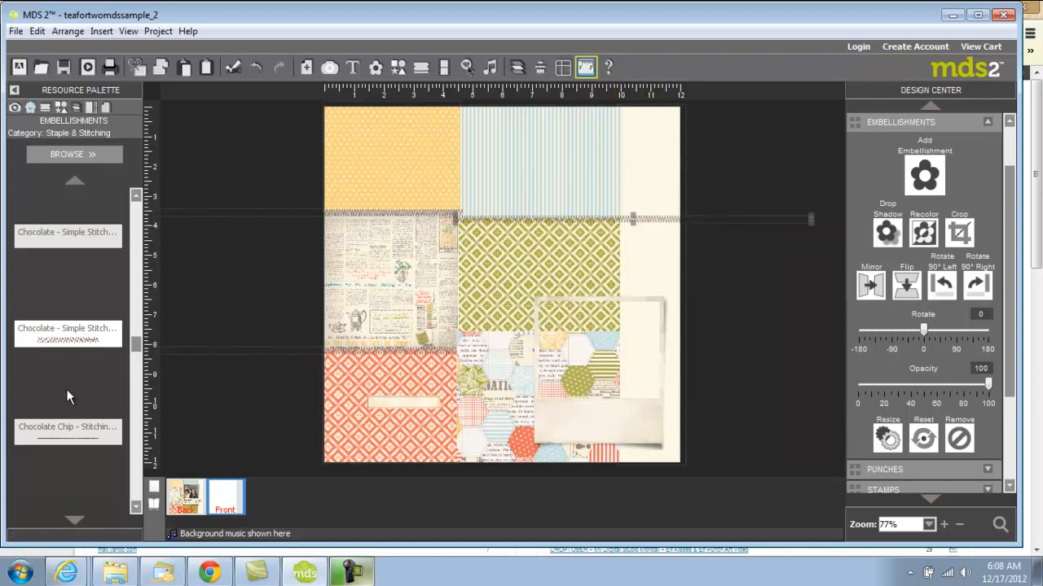
- Try to add a zigzag stitch strip between the green and hexagon punches and move it beneath the cream punch in the layer order
{"action": "left_click_drag", "start_coordinate": [63, 345], "coordinate": [503, 340]}
{"action": "left_click_drag", "start_coordinate": [597, 327], "coordinate": [740, 328]}
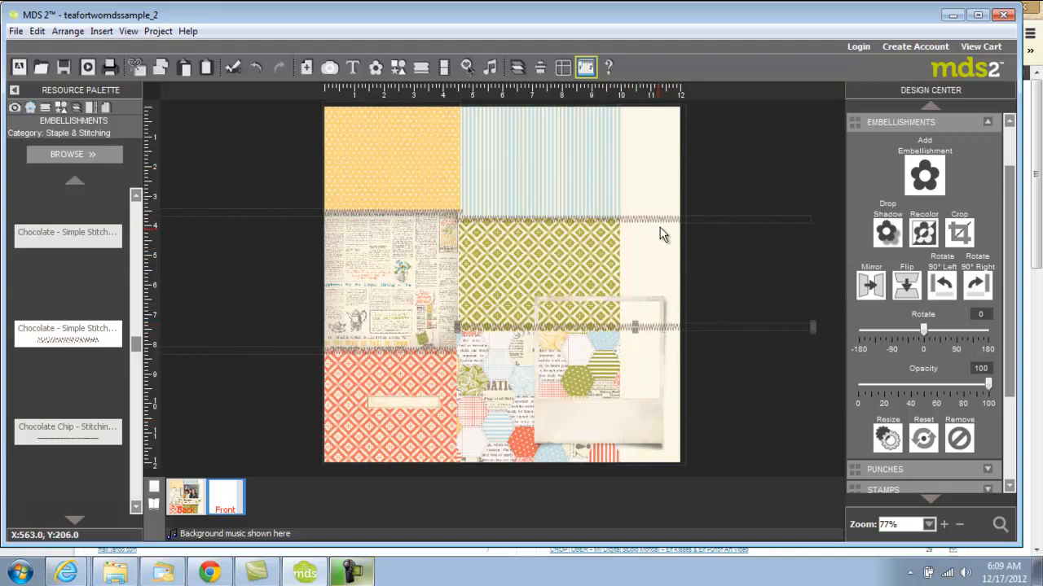
{"action": "left_click", "coordinate": [517, 67]}
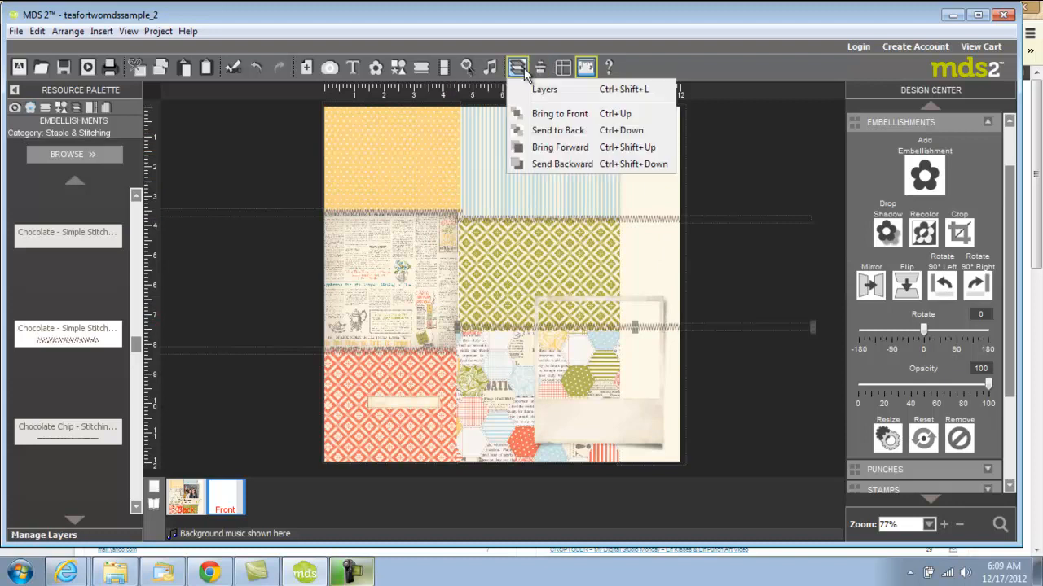
{"action": "left_click", "coordinate": [547, 91]}
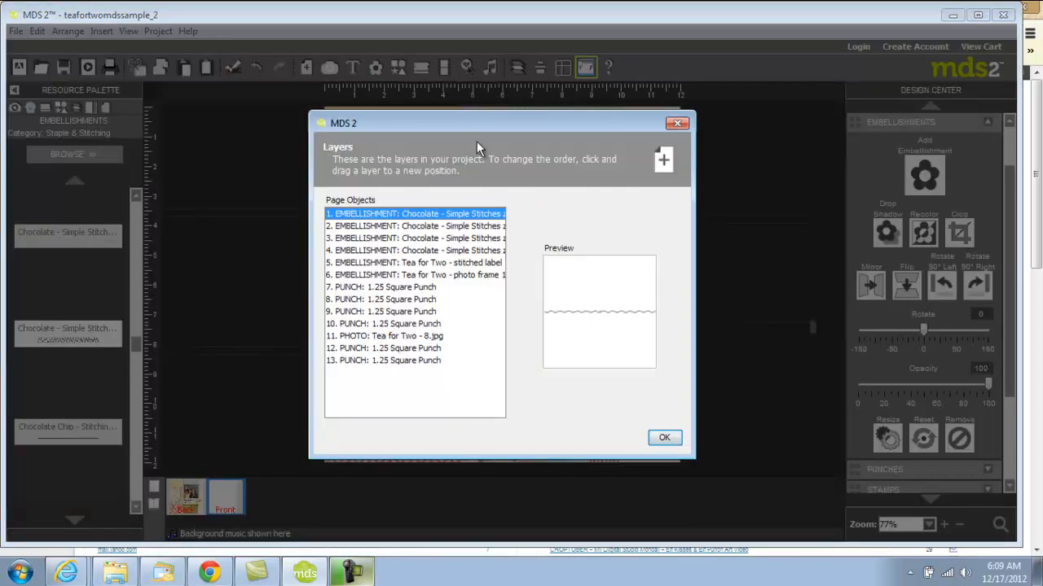
{"action": "left_click", "coordinate": [665, 438]}
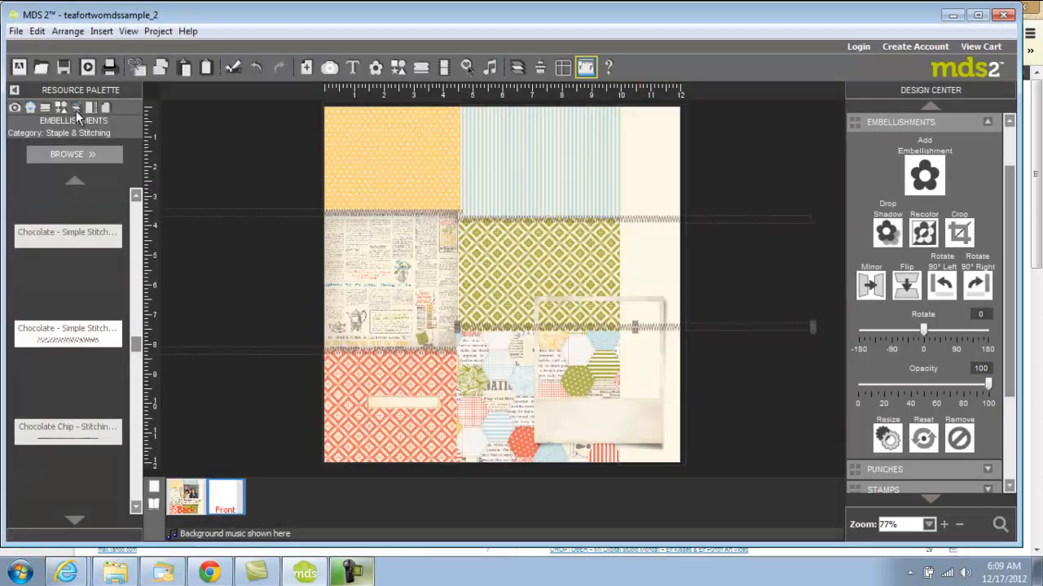
{"action": "left_click", "coordinate": [76, 109]}
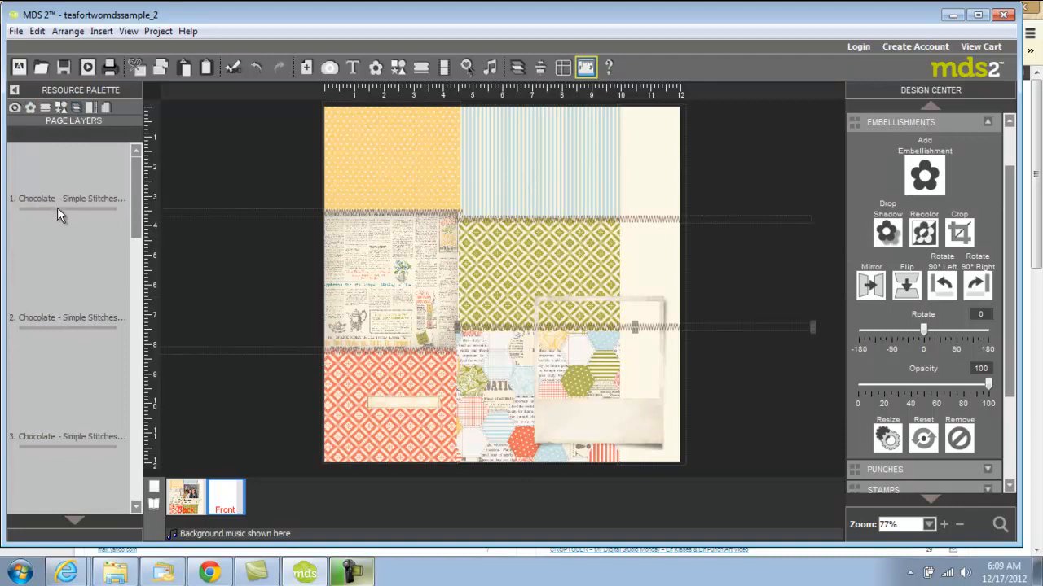
{"action": "left_click_drag", "start_coordinate": [61, 207], "coordinate": [53, 490]}
{"action": "left_click", "coordinate": [256, 67]}
{"action": "left_click", "coordinate": [257, 68]}
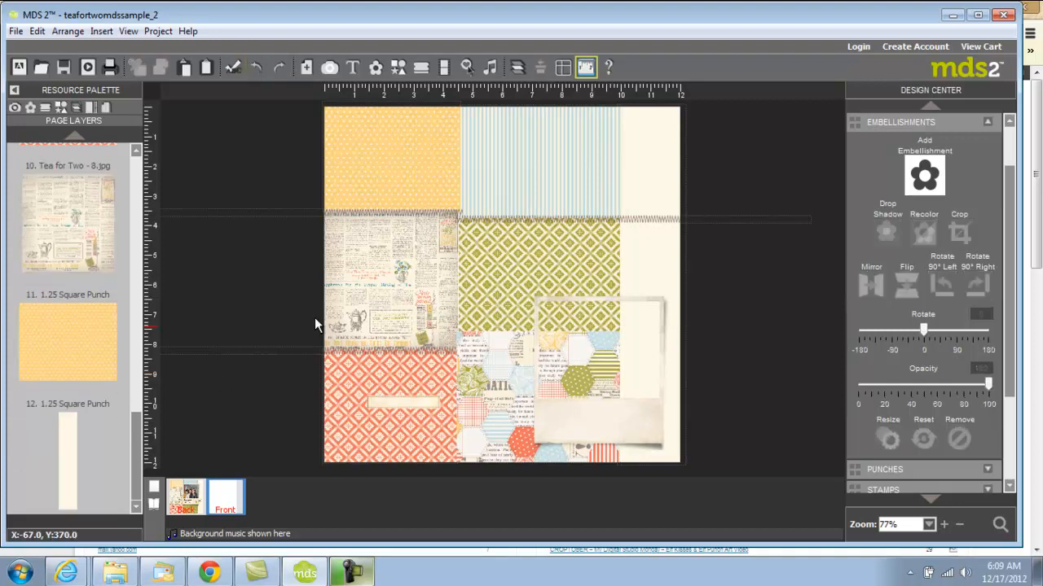
- Bring the tall cream punch to the front of the page
{"action": "left_click", "coordinate": [649, 150]}
{"action": "right_click", "coordinate": [652, 148]}
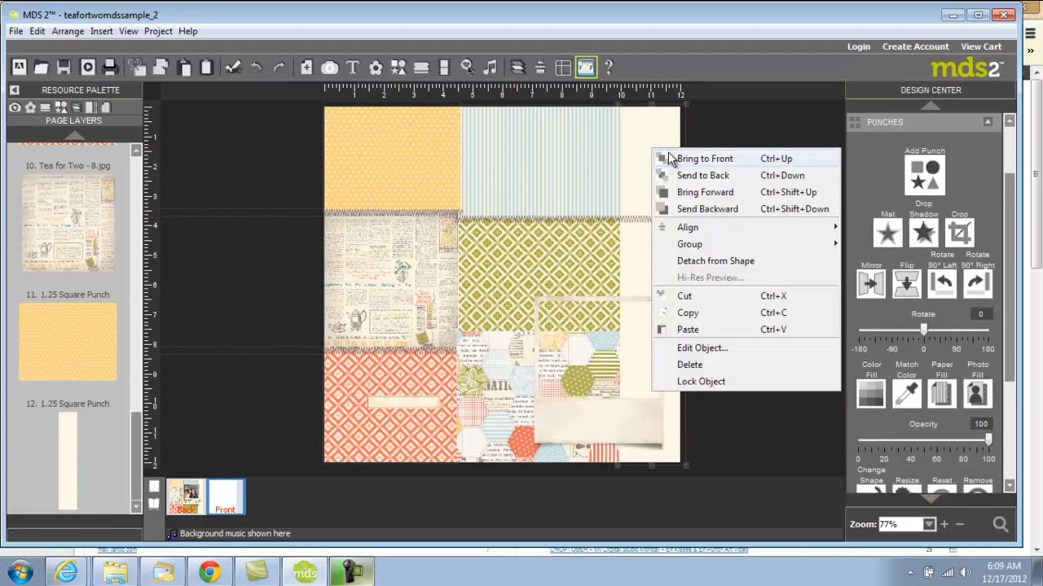
{"action": "left_click", "coordinate": [682, 159]}
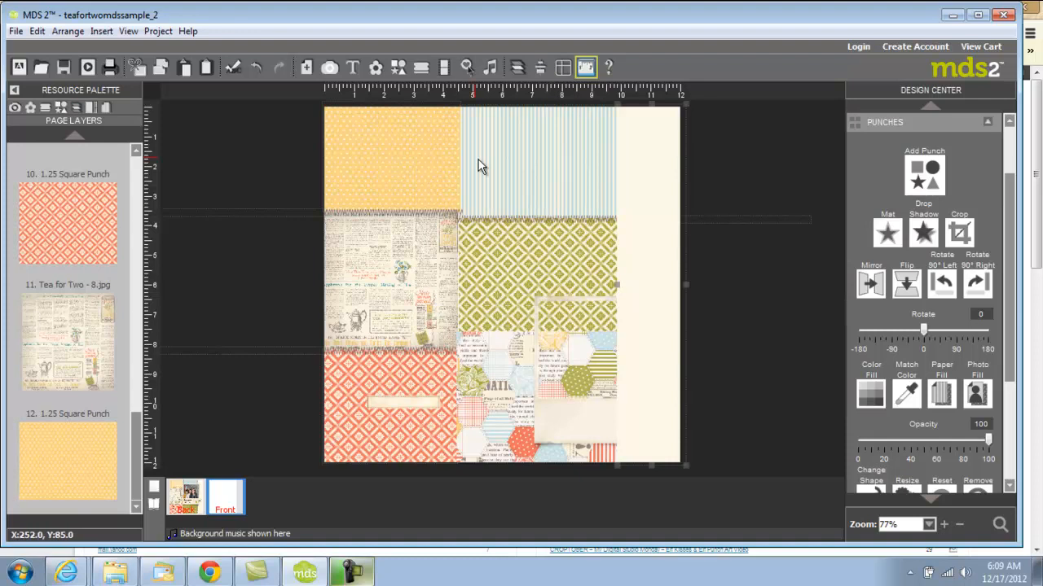
- Copy the zigzag strip above the green punch onto the seam between the green and hexagon punches, and bring the cream punch in front of it
{"action": "right_click", "coordinate": [508, 220]}
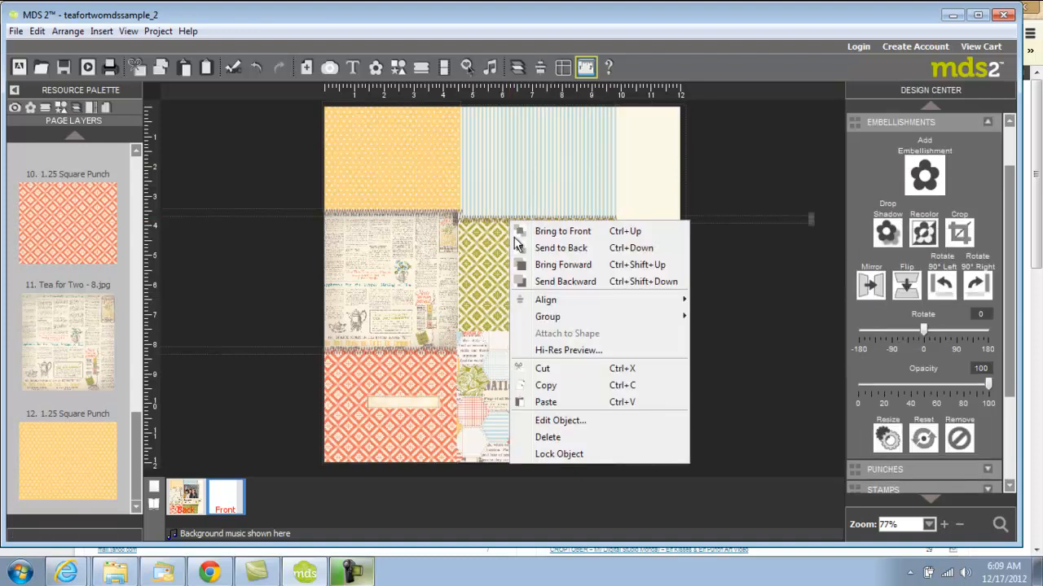
{"action": "left_click", "coordinate": [544, 386]}
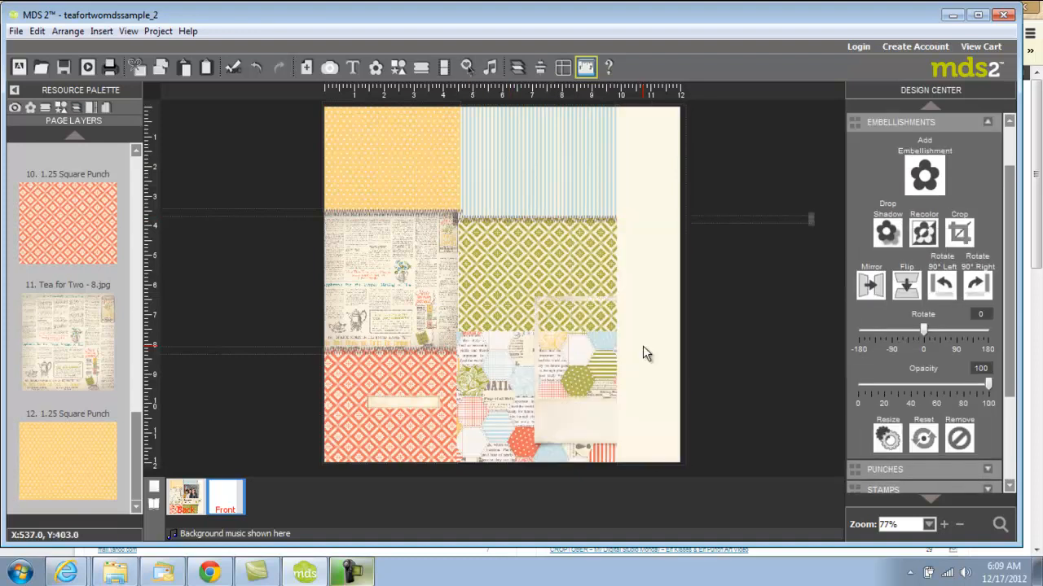
{"action": "right_click", "coordinate": [651, 347]}
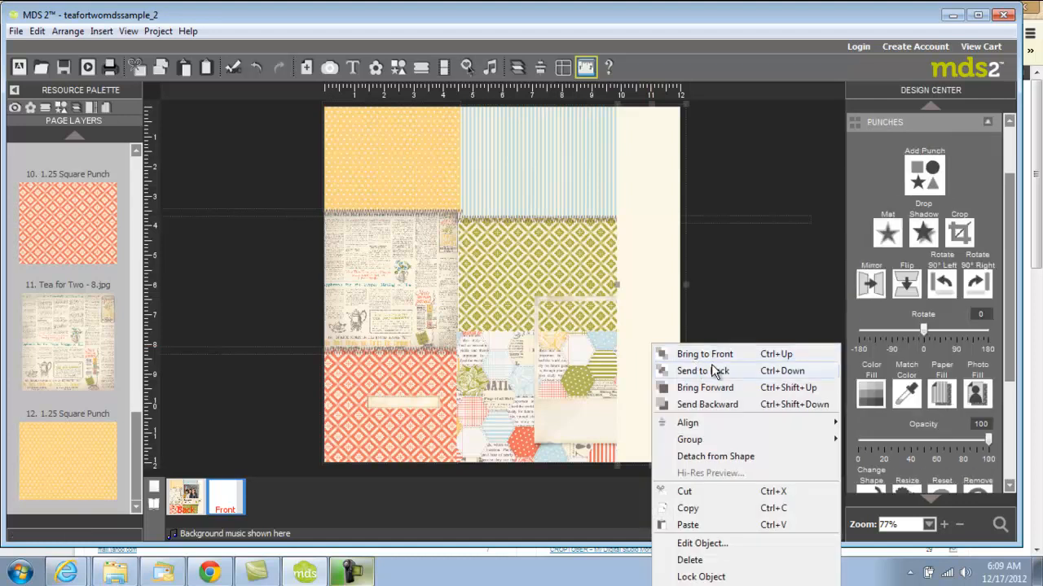
{"action": "left_click", "coordinate": [689, 508]}
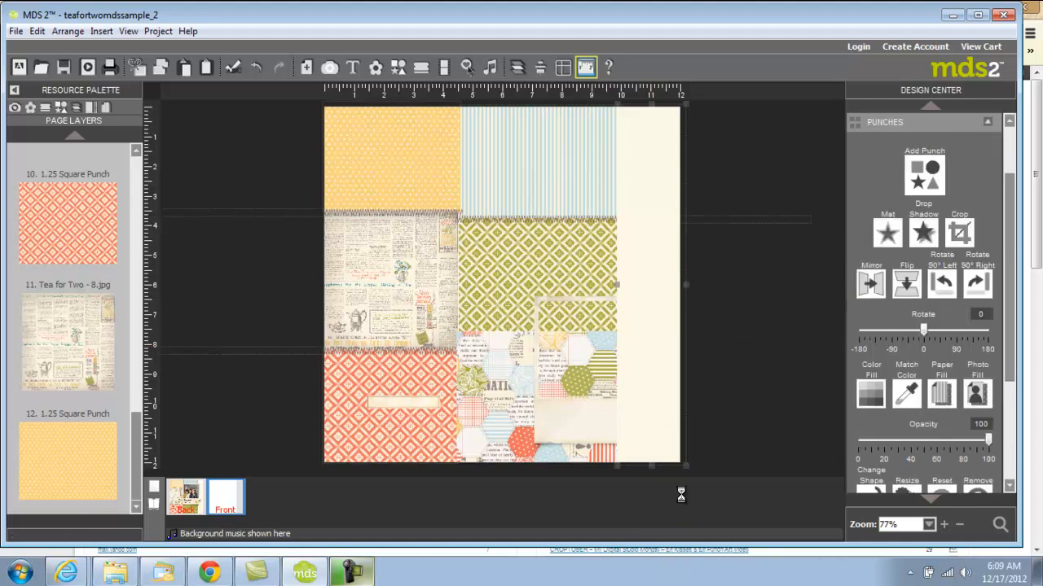
{"action": "left_click", "coordinate": [505, 216]}
{"action": "left_click_drag", "start_coordinate": [496, 222], "coordinate": [491, 330]}
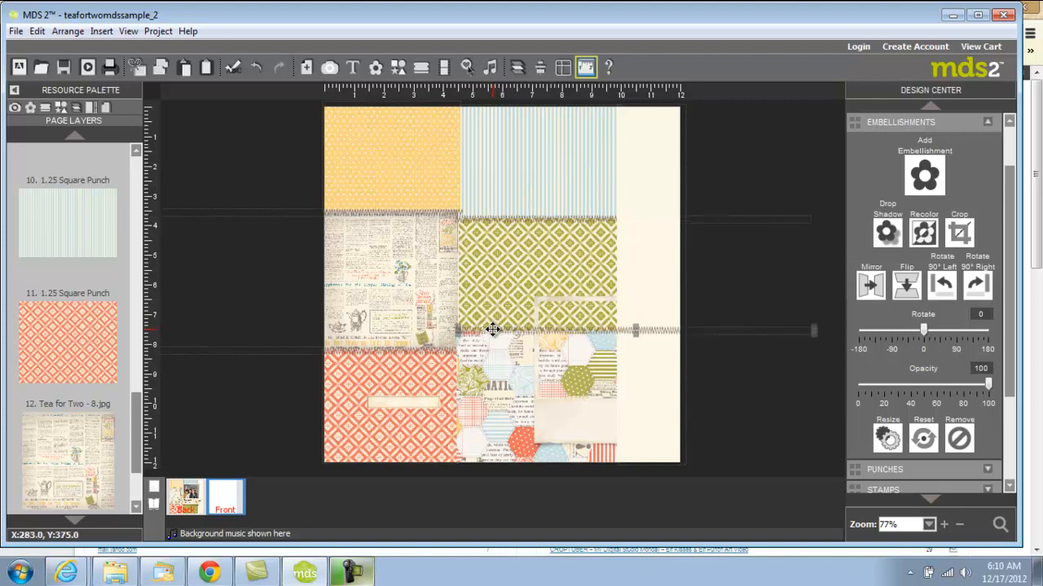
{"action": "right_click", "coordinate": [670, 422]}
{"action": "left_click", "coordinate": [716, 359]}
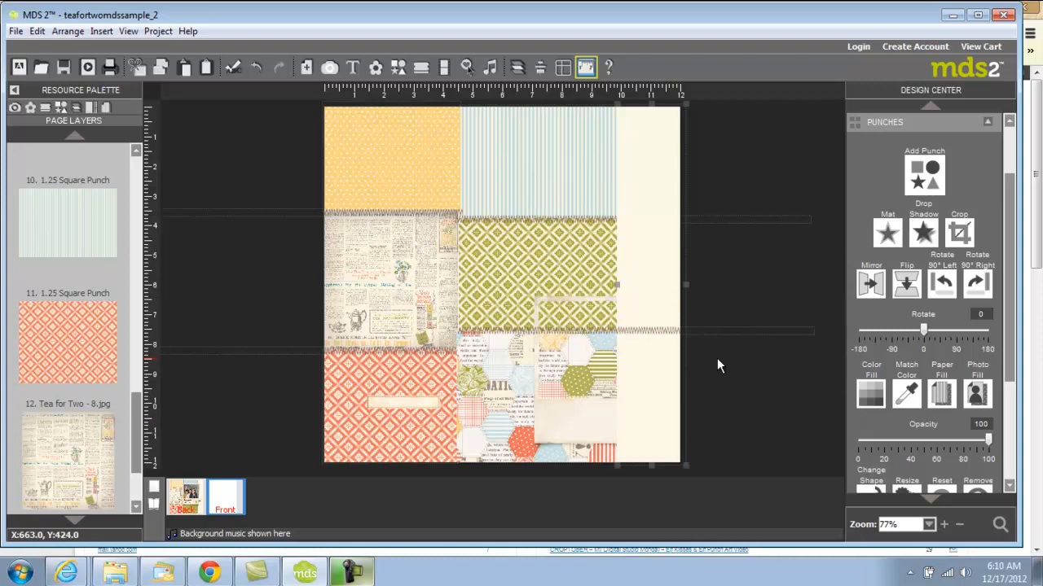
- Enlarge the photo frame to about 248 by 284 and position it at the front over the blue-striped and green punches
{"action": "left_click", "coordinate": [557, 424]}
{"action": "left_click_drag", "start_coordinate": [484, 298], "coordinate": [465, 326]}
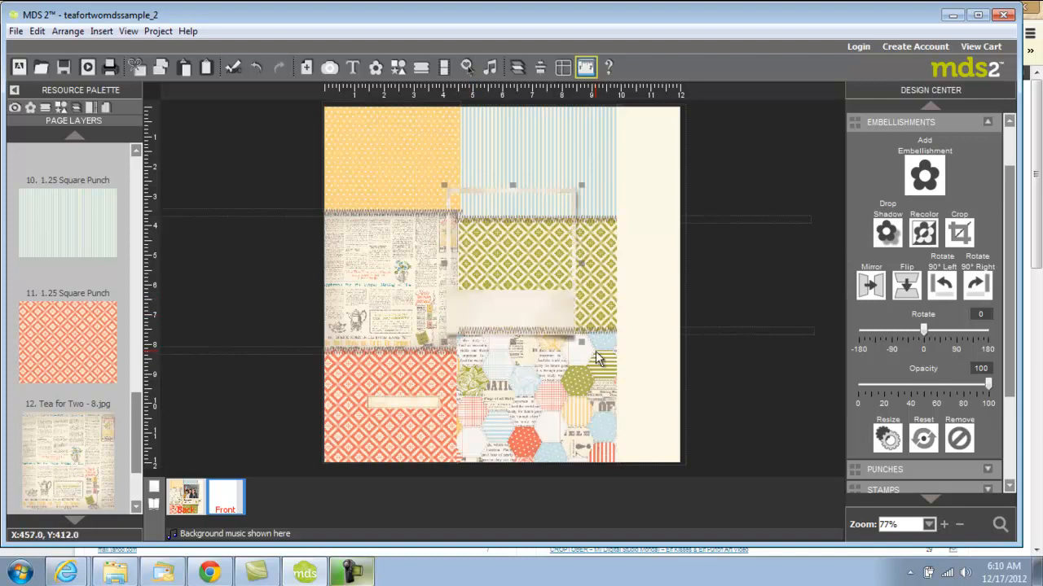
{"action": "left_click_drag", "start_coordinate": [582, 342], "coordinate": [635, 368]}
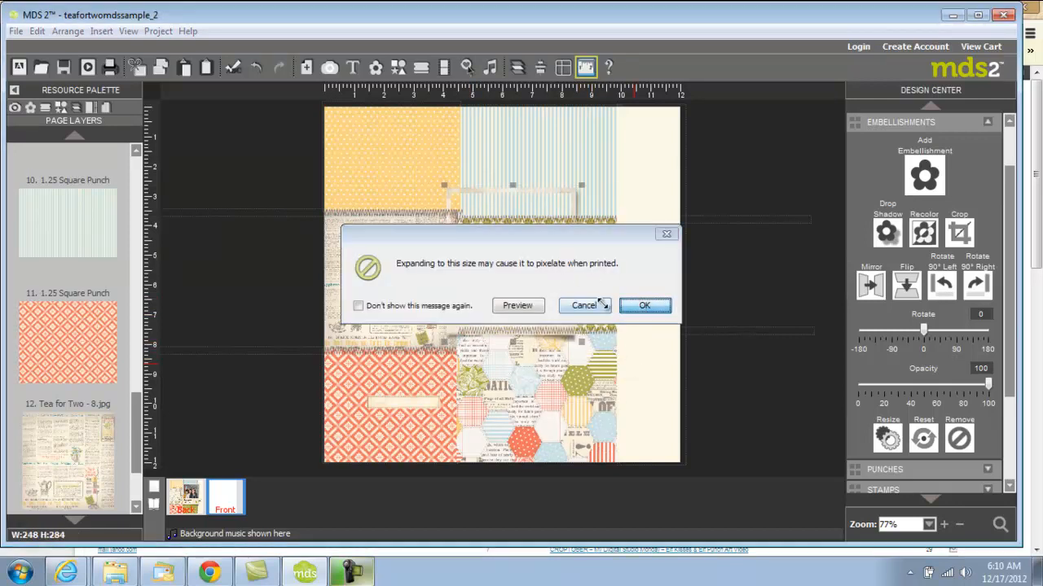
{"action": "left_click", "coordinate": [644, 307]}
{"action": "right_click", "coordinate": [586, 353]}
{"action": "left_click", "coordinate": [639, 354]}
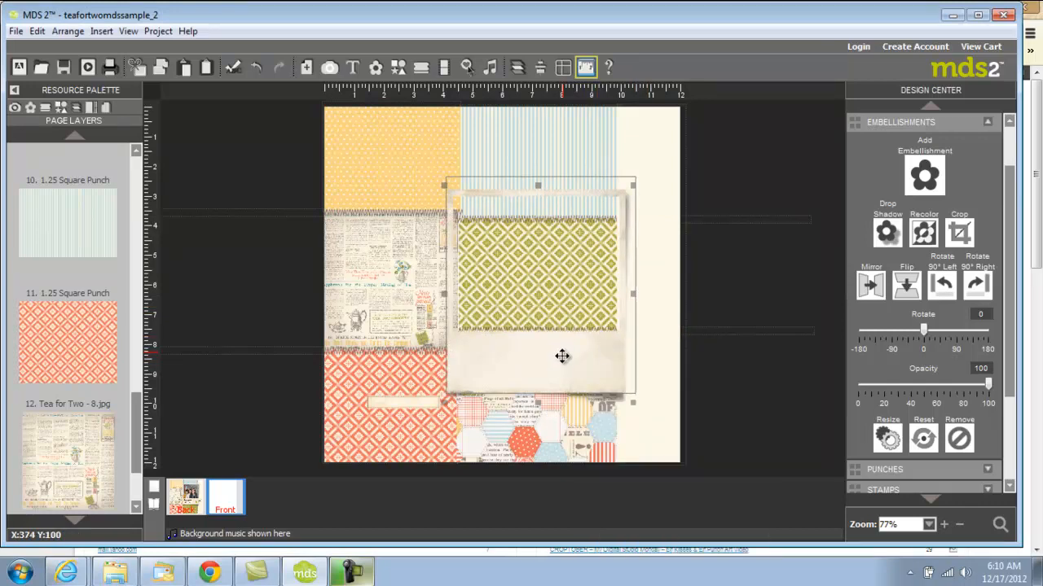
{"action": "left_click_drag", "start_coordinate": [563, 359], "coordinate": [564, 336]}
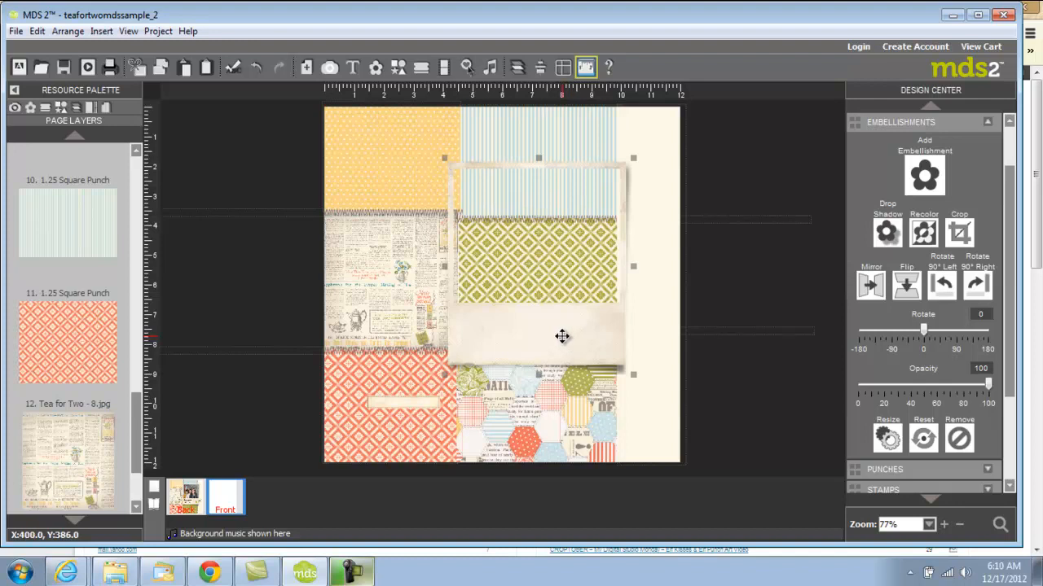
- Add a photo box of about 222 by 185 covering the photo frame's opening
{"action": "scroll", "coordinate": [1010, 211], "scroll_direction": "up", "scroll_amount": 2}
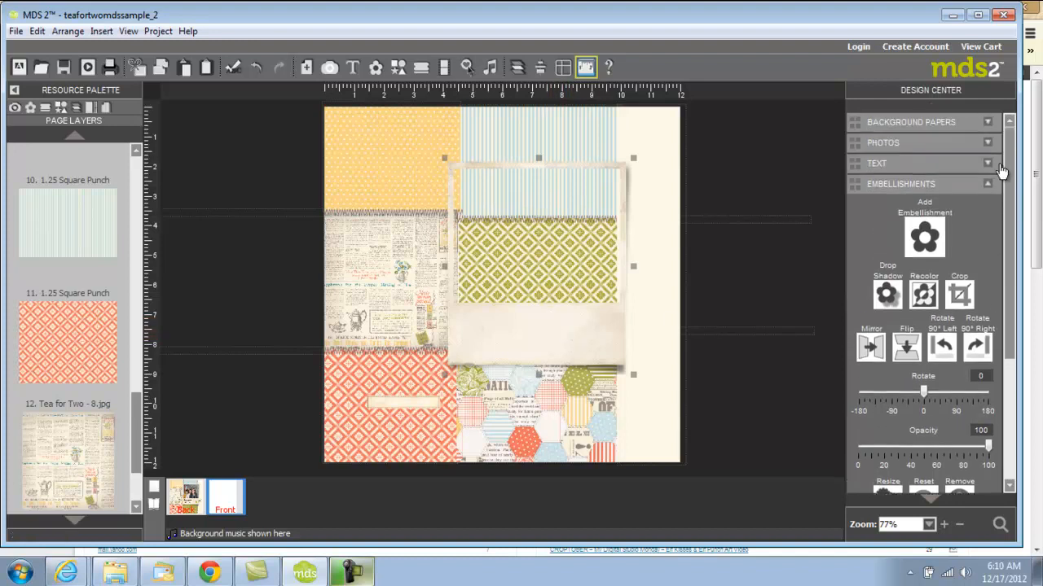
{"action": "left_click", "coordinate": [941, 147]}
{"action": "left_click_drag", "start_coordinate": [970, 214], "coordinate": [531, 321]}
{"action": "left_click_drag", "start_coordinate": [518, 256], "coordinate": [611, 247]}
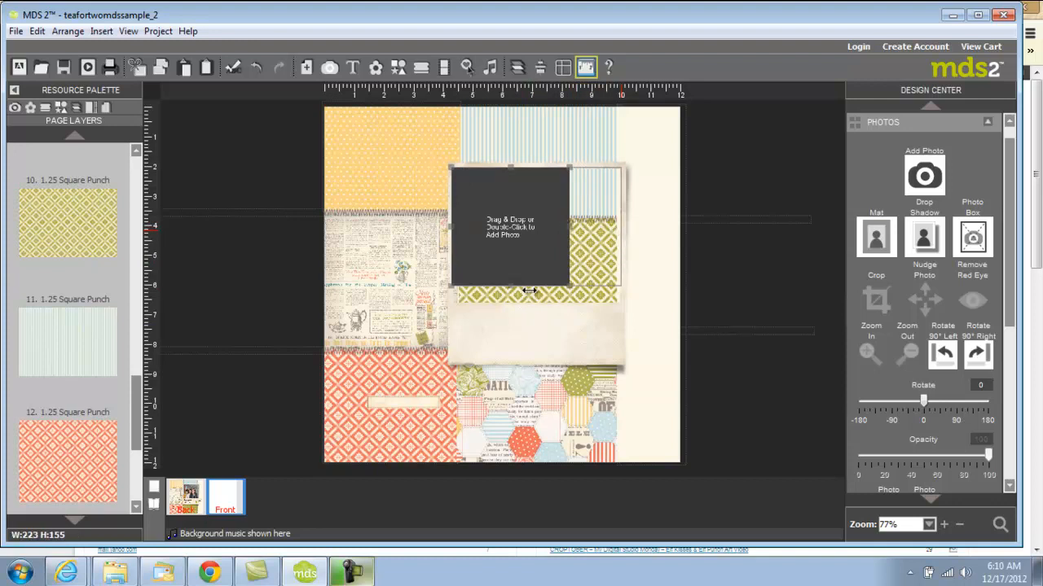
{"action": "left_click_drag", "start_coordinate": [536, 286], "coordinate": [538, 310]}
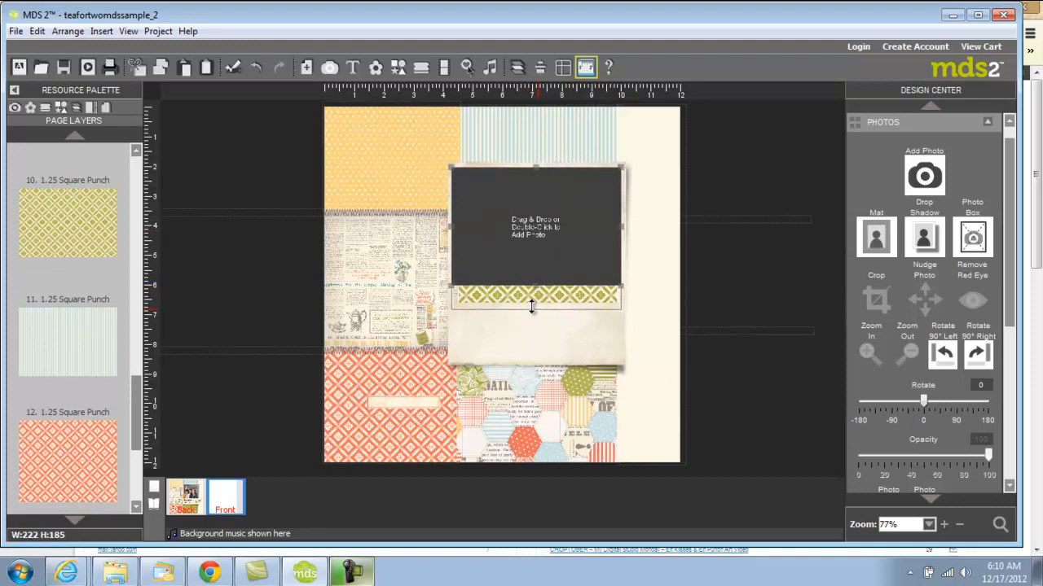
- Fill the photo box with sisters.JPG, keeping its default crop, and bring the photo frame in front of the photo
{"action": "left_click", "coordinate": [16, 110]}
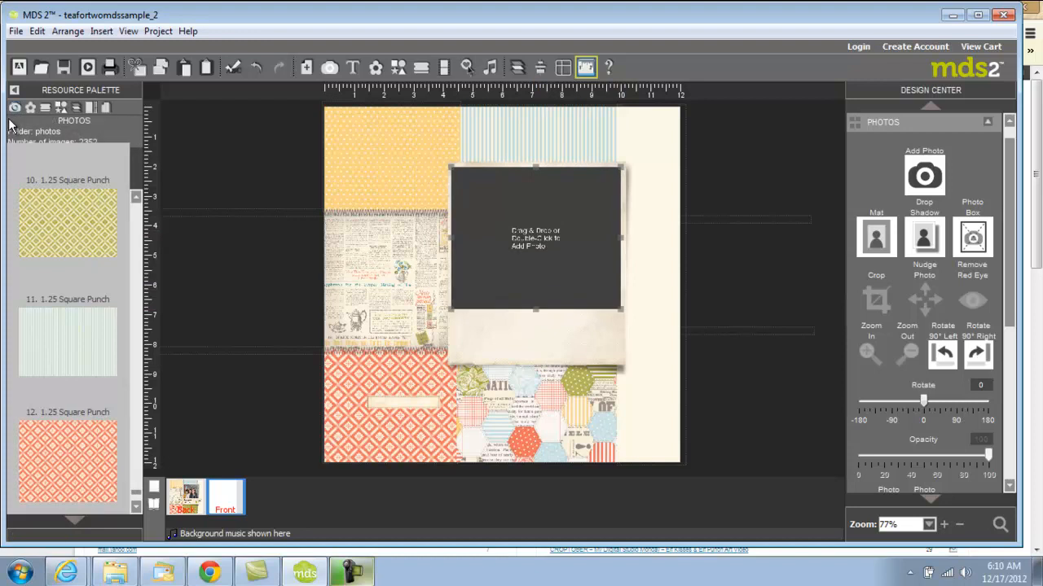
{"action": "left_click_drag", "start_coordinate": [67, 460], "coordinate": [551, 217]}
{"action": "double_click", "coordinate": [545, 221]}
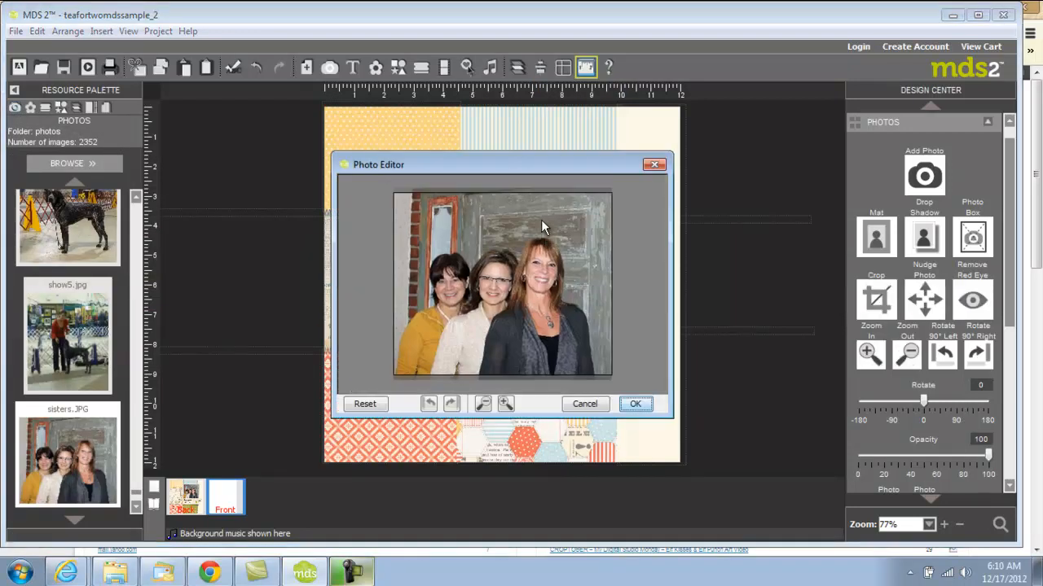
{"action": "left_click", "coordinate": [637, 404]}
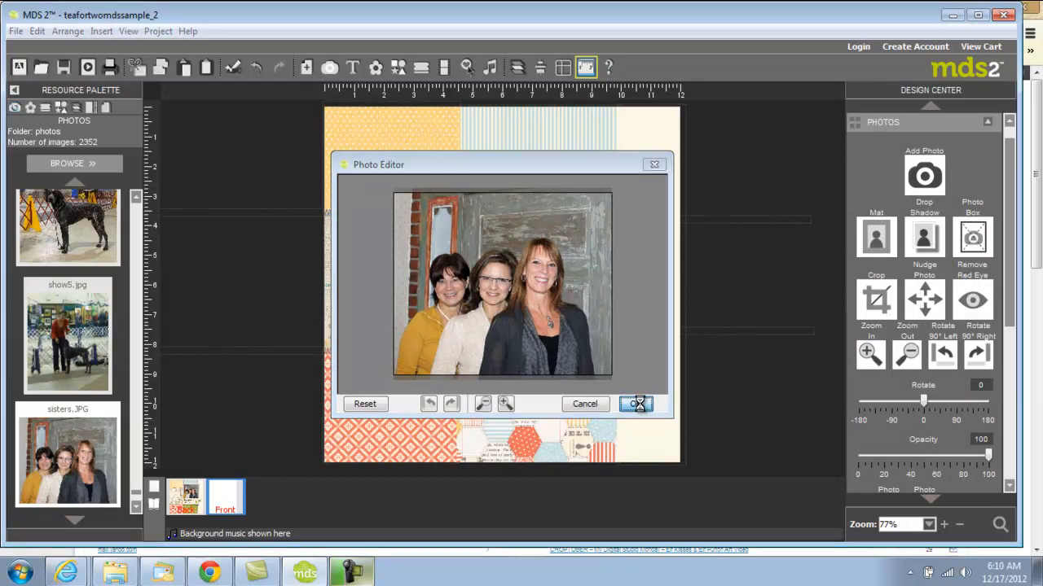
{"action": "right_click", "coordinate": [592, 343]}
{"action": "left_click", "coordinate": [628, 355]}
- Browse the stamp categories and open the Oh, Hello Stamp Brush Set
{"action": "left_click", "coordinate": [30, 106]}
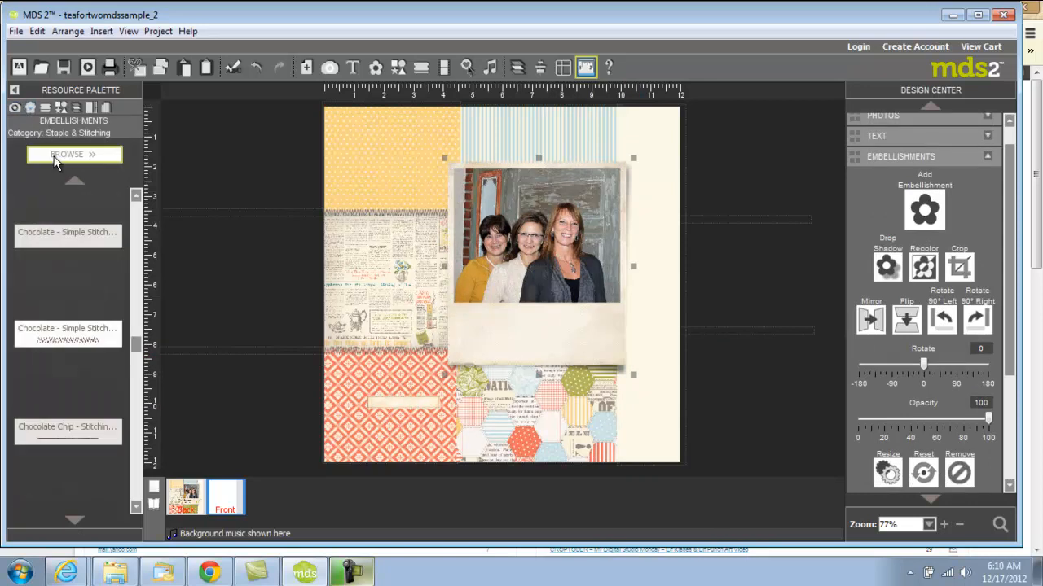
{"action": "left_click", "coordinate": [44, 109]}
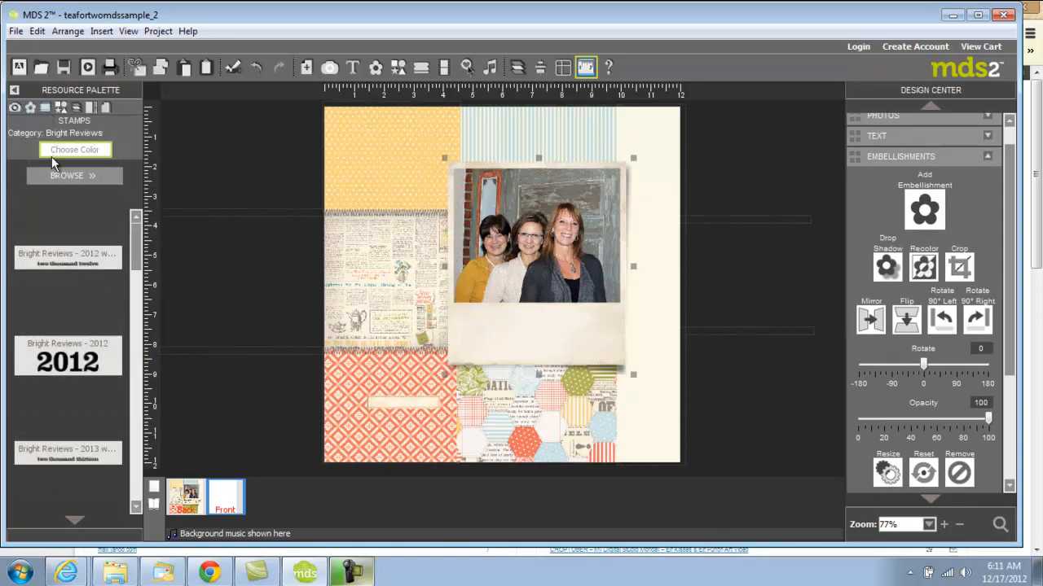
{"action": "left_click", "coordinate": [65, 177]}
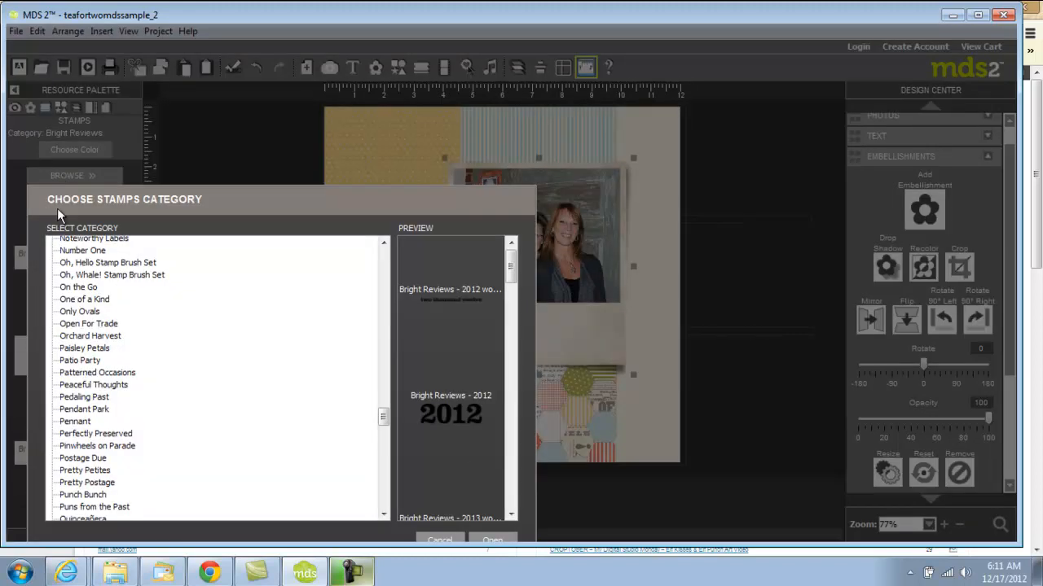
{"action": "left_click", "coordinate": [91, 264]}
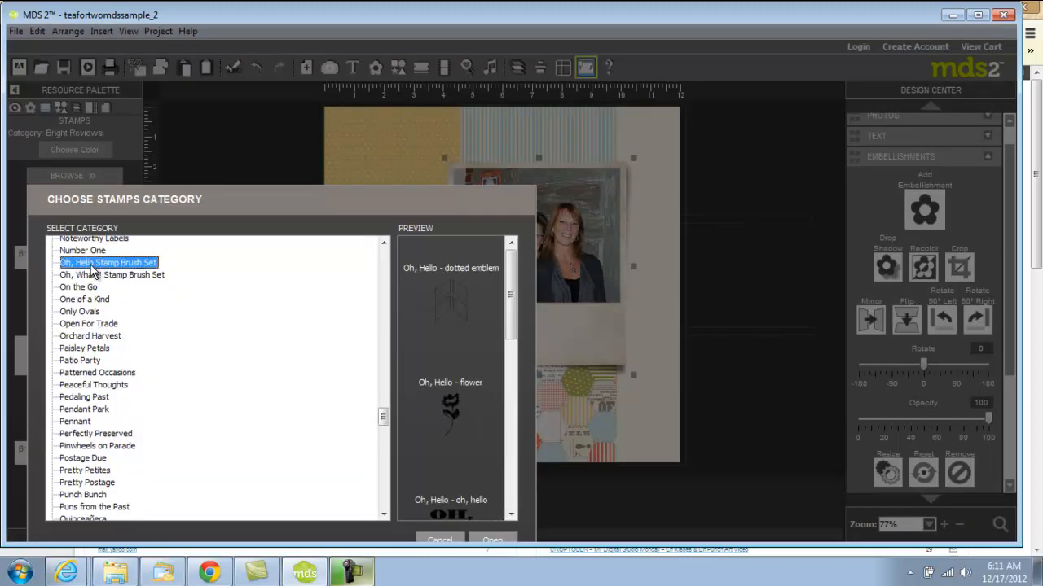
{"action": "left_click", "coordinate": [492, 541]}
- Add the Oh, Hello flower stamp over the left end of the small label and color it dark brown
{"action": "left_click", "coordinate": [67, 355]}
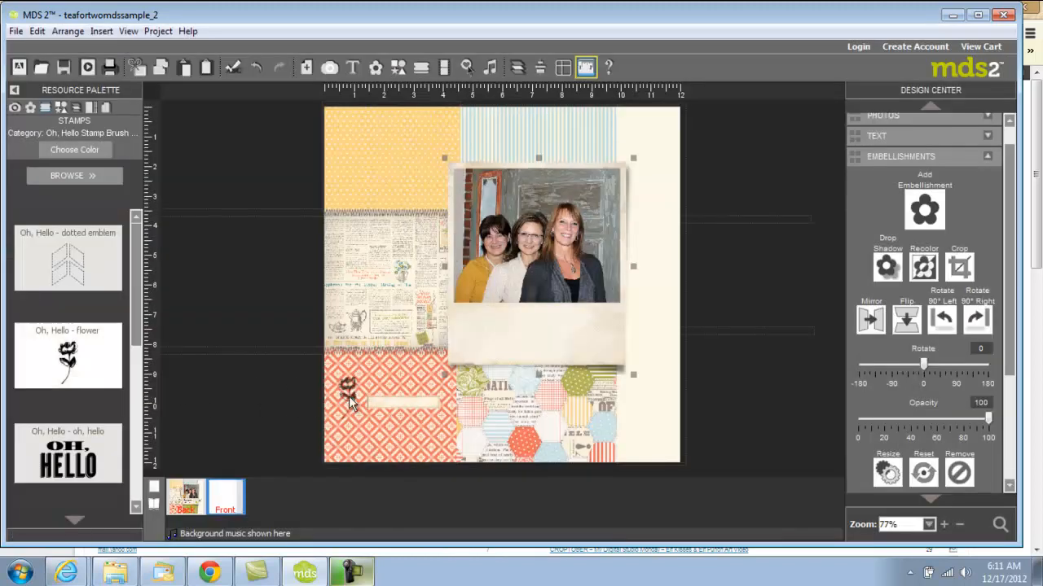
{"action": "left_click", "coordinate": [369, 402]}
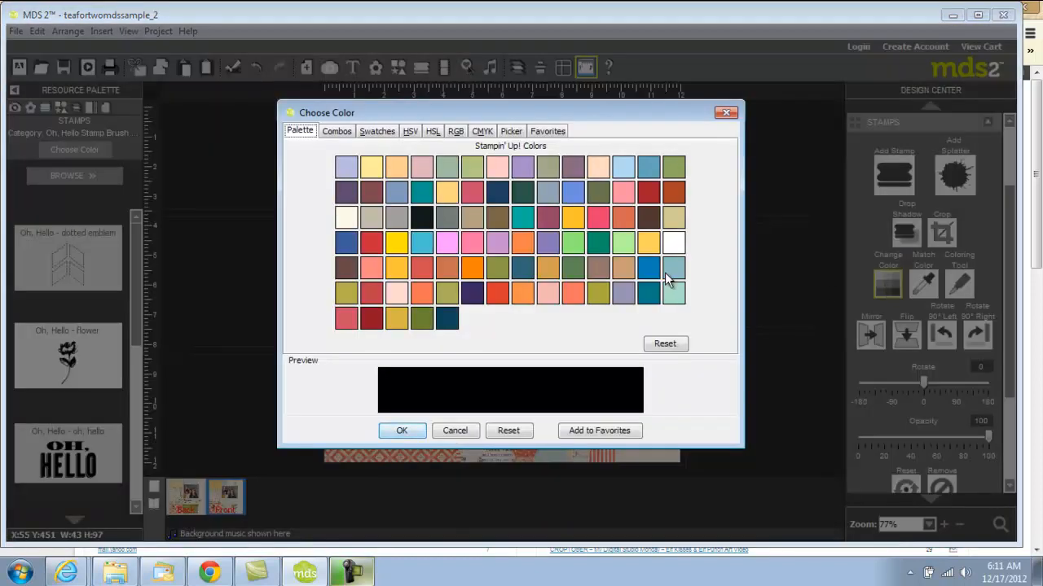
{"action": "left_click", "coordinate": [650, 215]}
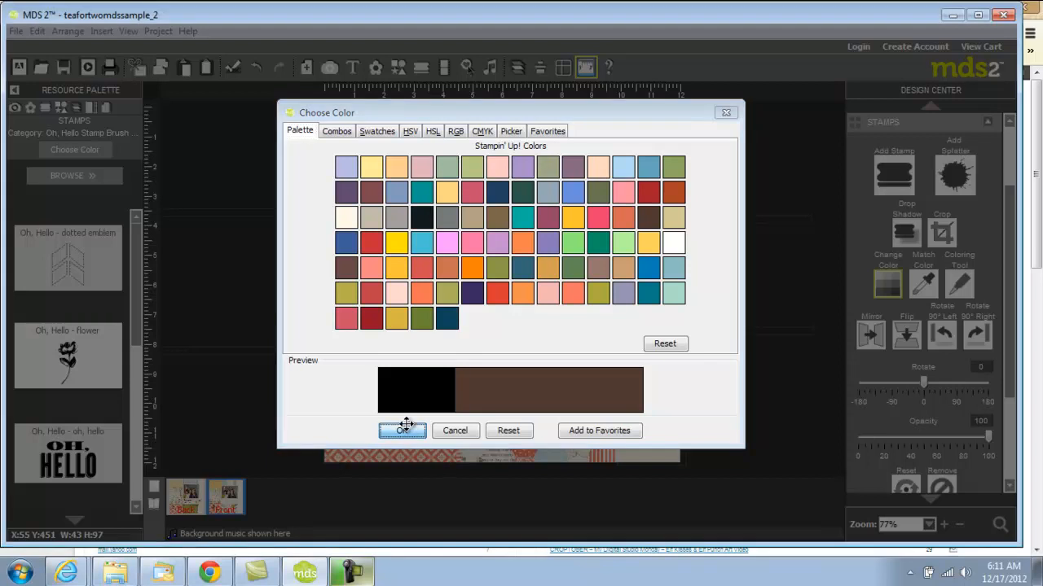
{"action": "left_click", "coordinate": [403, 430]}
- Add the Oh, Hello pattern emblem stamp, rotate it 90° clockwise, and place it across the left edge of the photo frame's lower border
{"action": "scroll", "coordinate": [139, 506], "scroll_direction": "down", "scroll_amount": 3}
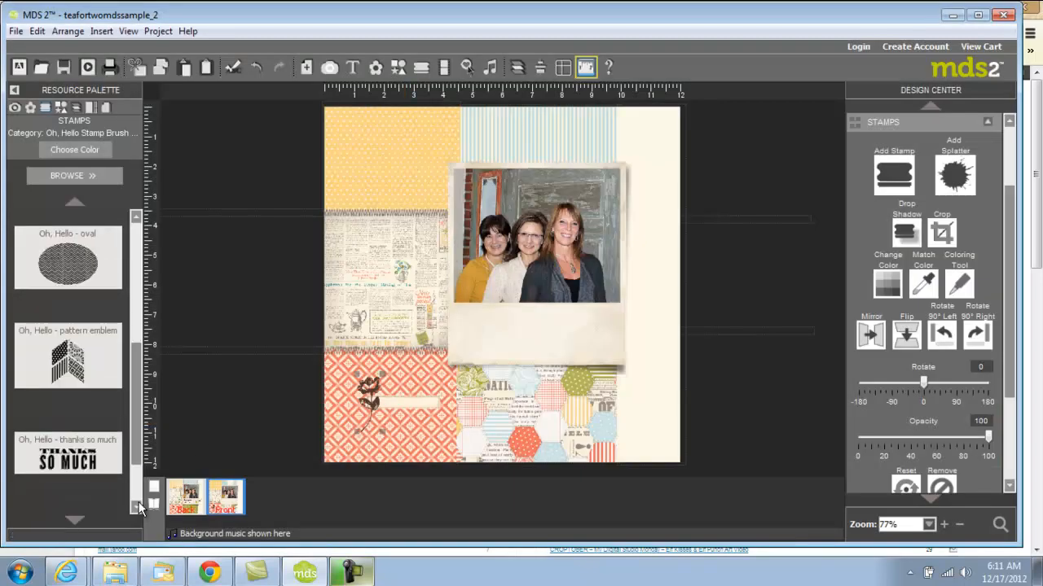
{"action": "left_click_drag", "start_coordinate": [58, 346], "coordinate": [499, 352]}
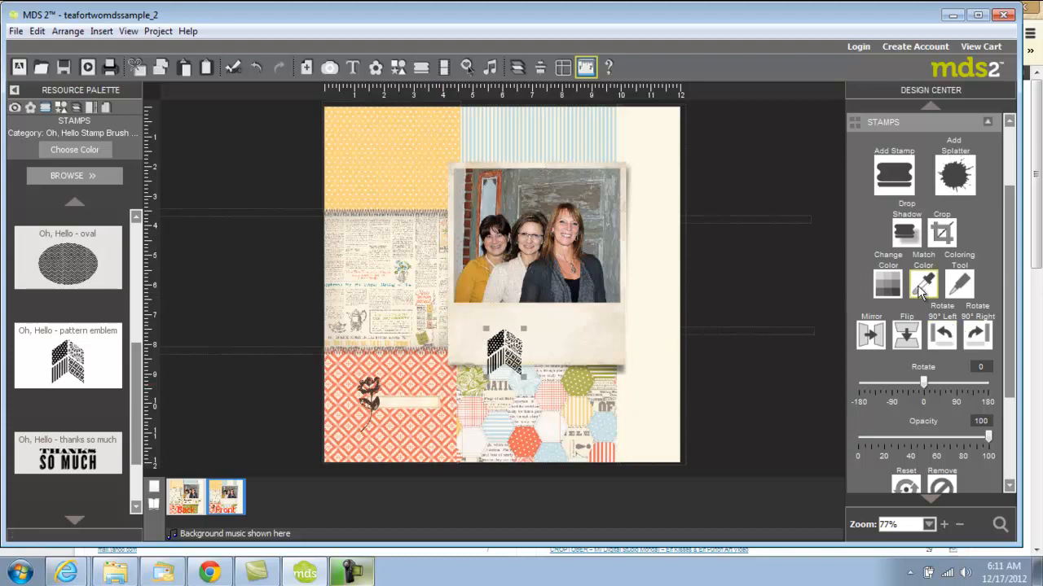
{"action": "left_click", "coordinate": [975, 329]}
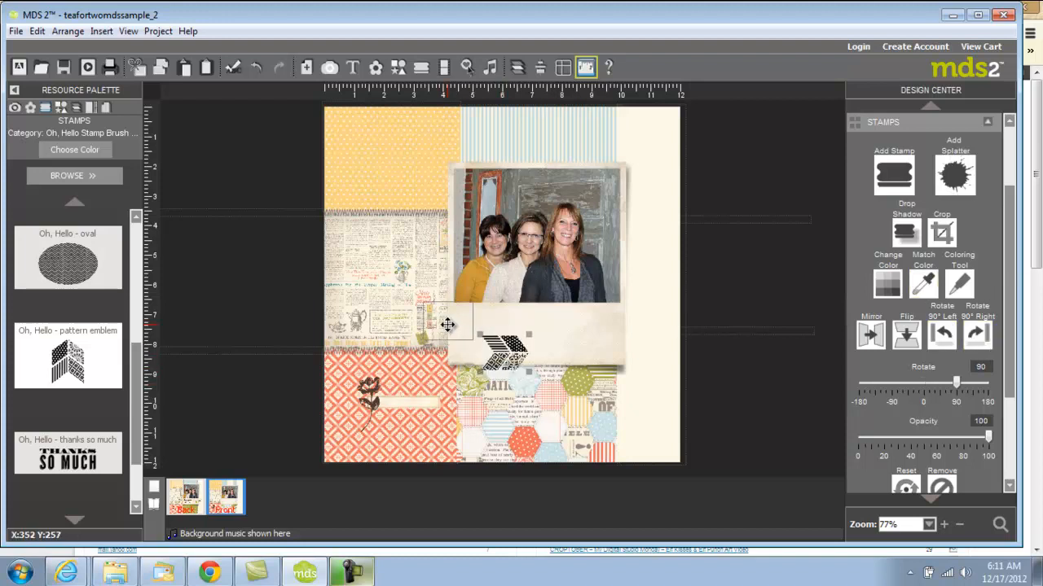
{"action": "mouse_move", "coordinate": [440, 327]}
{"action": "left_mouse_down"}
{"action": "mouse_move", "coordinate": [470, 348]}
{"action": "mouse_move", "coordinate": [436, 323]}
{"action": "left_mouse_up"}
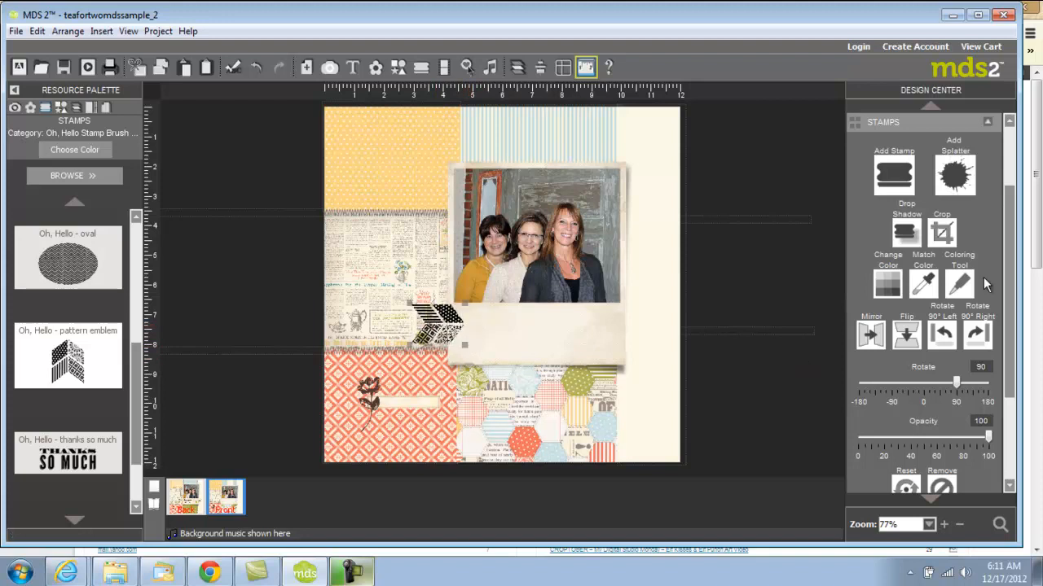
- In the Coloring Tool, paint the emblem's polka-dot section teal and its striped section light yellow
{"action": "left_click", "coordinate": [959, 285]}
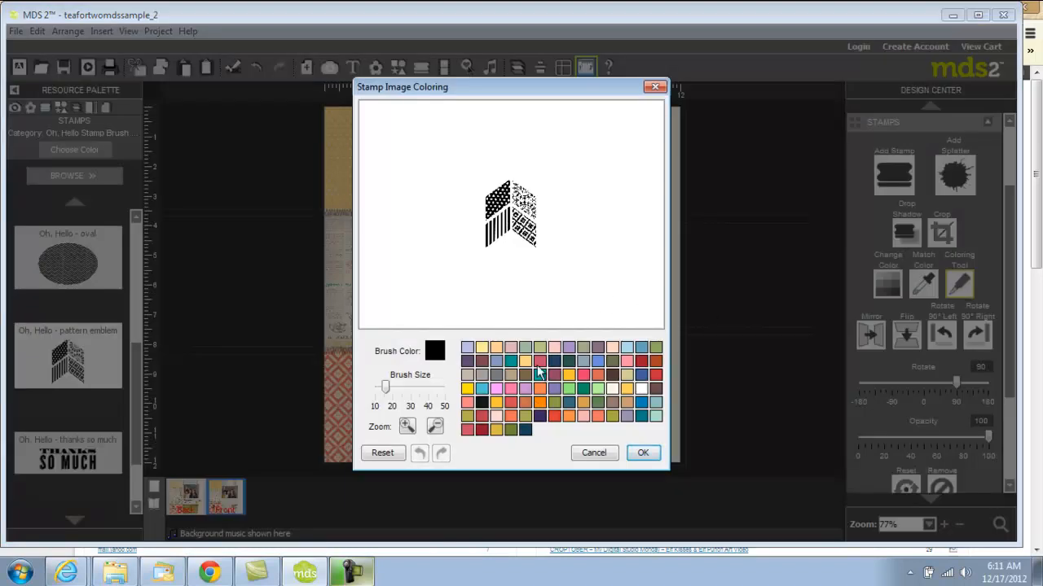
{"action": "left_click", "coordinate": [406, 426]}
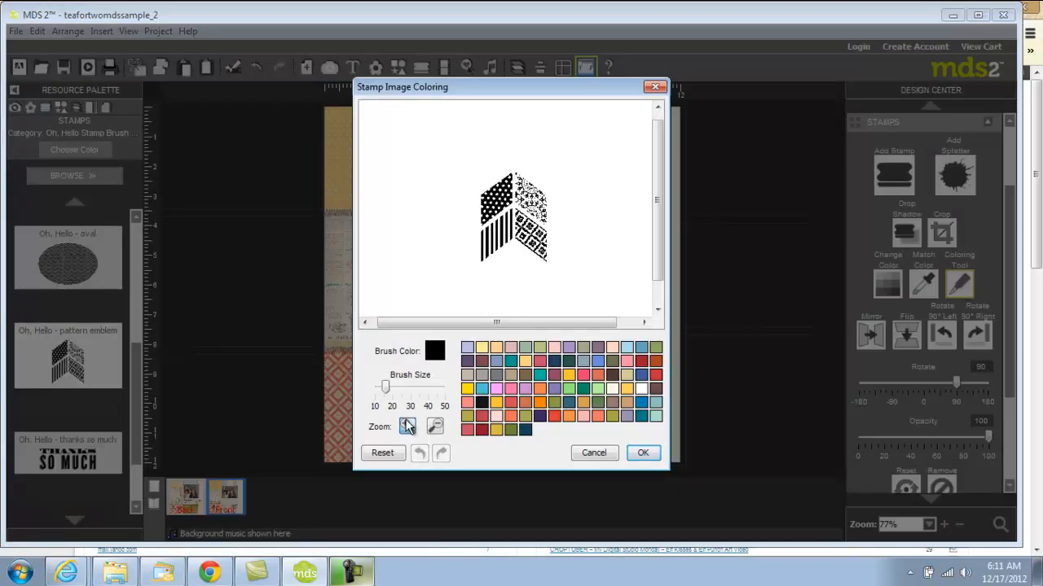
{"action": "left_click", "coordinate": [407, 427]}
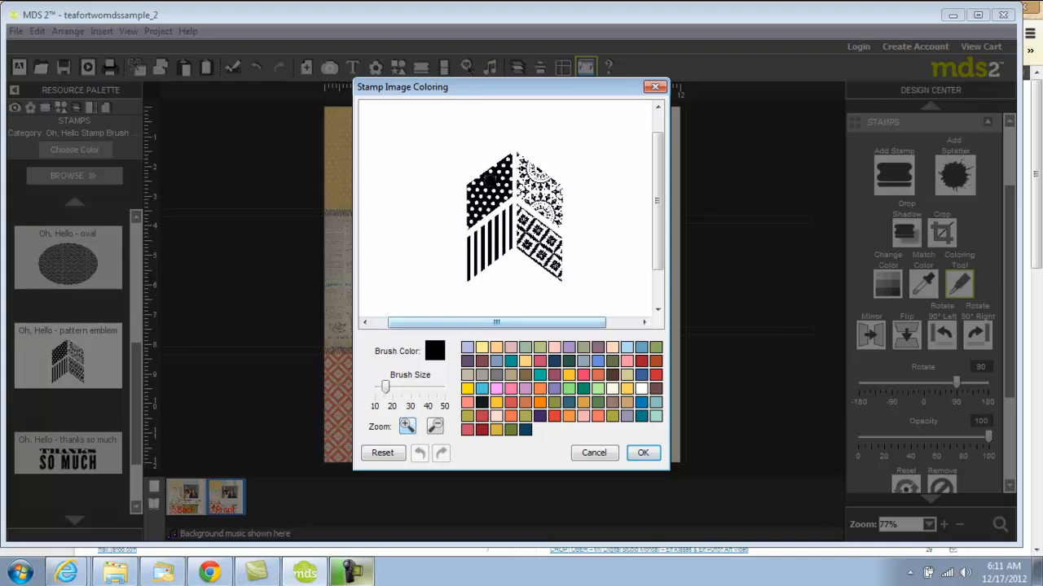
{"action": "left_click", "coordinate": [641, 416]}
{"action": "mouse_move", "coordinate": [470, 188]}
{"action": "left_mouse_down"}
{"action": "mouse_move", "coordinate": [471, 221]}
{"action": "mouse_move", "coordinate": [512, 188]}
{"action": "mouse_move", "coordinate": [507, 168]}
{"action": "mouse_move", "coordinate": [475, 198]}
{"action": "left_mouse_up"}
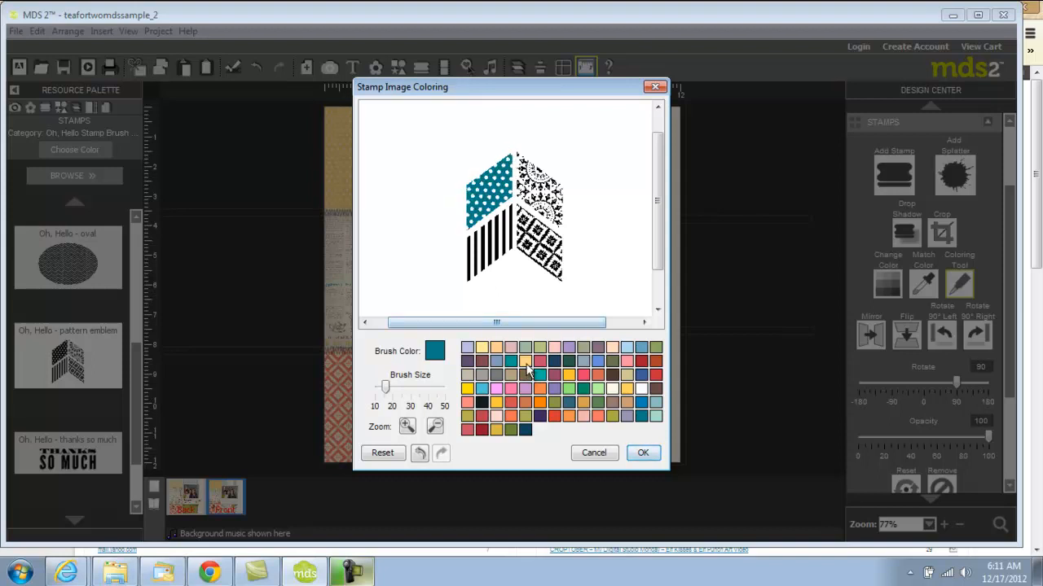
{"action": "left_click", "coordinate": [526, 361]}
{"action": "mouse_move", "coordinate": [471, 238]}
{"action": "left_mouse_down"}
{"action": "mouse_move", "coordinate": [512, 212]}
{"action": "mouse_move", "coordinate": [506, 247]}
{"action": "mouse_move", "coordinate": [464, 273]}
{"action": "mouse_move", "coordinate": [471, 244]}
{"action": "mouse_move", "coordinate": [470, 255]}
{"action": "mouse_move", "coordinate": [504, 232]}
{"action": "mouse_move", "coordinate": [470, 276]}
{"action": "mouse_move", "coordinate": [490, 264]}
{"action": "mouse_move", "coordinate": [468, 275]}
{"action": "mouse_move", "coordinate": [495, 265]}
{"action": "left_mouse_up"}
- Paint the emblem's lattice section coral and its floral section olive green, and apply the coloring
{"action": "left_click", "coordinate": [597, 419]}
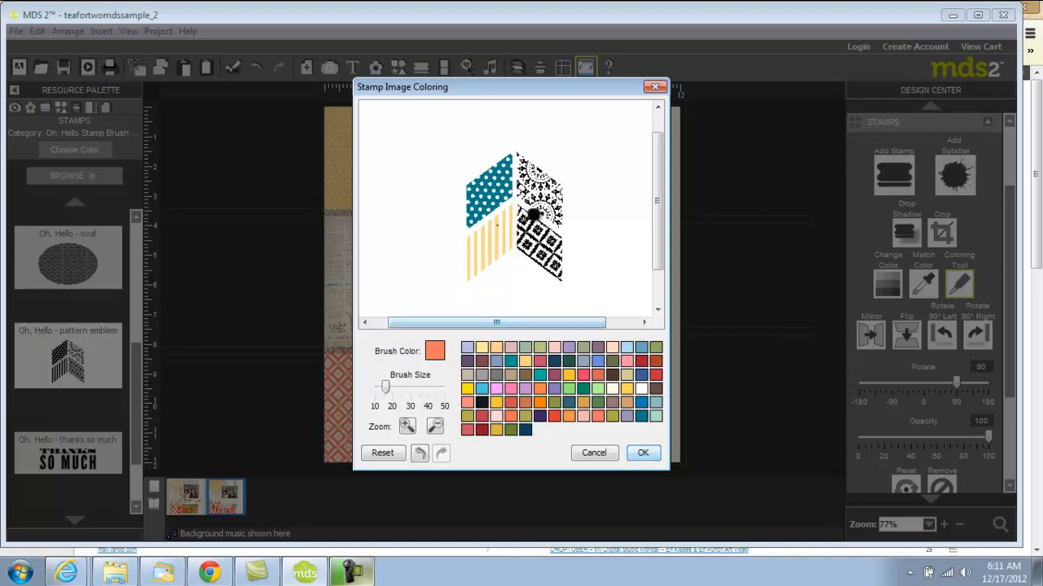
{"action": "mouse_move", "coordinate": [521, 211]}
{"action": "left_mouse_down"}
{"action": "mouse_move", "coordinate": [531, 257]}
{"action": "mouse_move", "coordinate": [557, 281]}
{"action": "mouse_move", "coordinate": [567, 274]}
{"action": "mouse_move", "coordinate": [560, 241]}
{"action": "mouse_move", "coordinate": [525, 211]}
{"action": "mouse_move", "coordinate": [527, 246]}
{"action": "mouse_move", "coordinate": [535, 225]}
{"action": "mouse_move", "coordinate": [556, 268]}
{"action": "mouse_move", "coordinate": [548, 238]}
{"action": "mouse_move", "coordinate": [550, 255]}
{"action": "mouse_move", "coordinate": [508, 209]}
{"action": "mouse_move", "coordinate": [508, 246]}
{"action": "left_mouse_up"}
{"action": "left_click", "coordinate": [526, 365]}
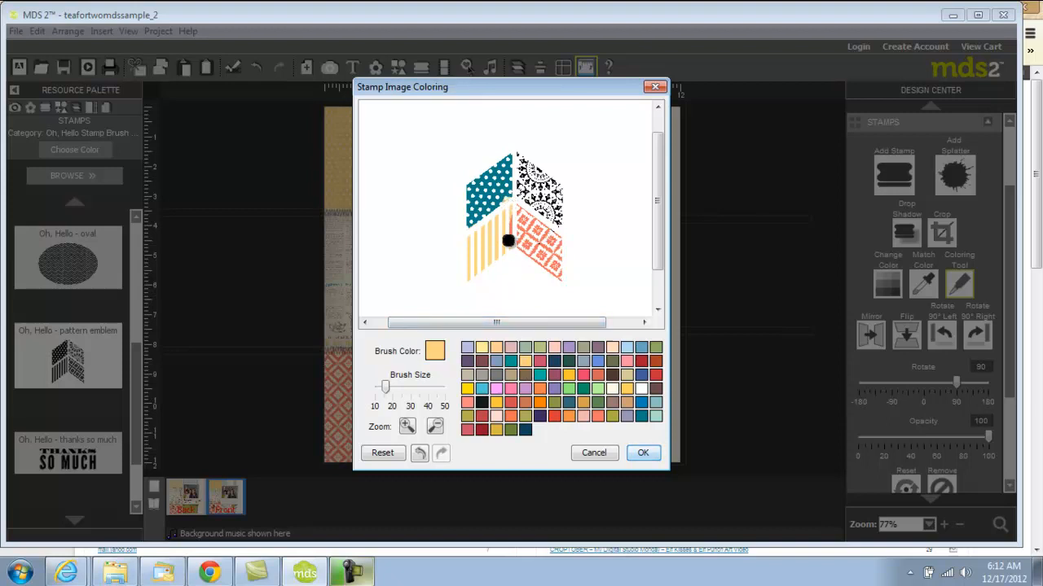
{"action": "mouse_move", "coordinate": [522, 150]}
{"action": "left_mouse_down"}
{"action": "mouse_move", "coordinate": [523, 195]}
{"action": "mouse_move", "coordinate": [558, 219]}
{"action": "mouse_move", "coordinate": [562, 186]}
{"action": "left_mouse_up"}
{"action": "left_click", "coordinate": [612, 417]}
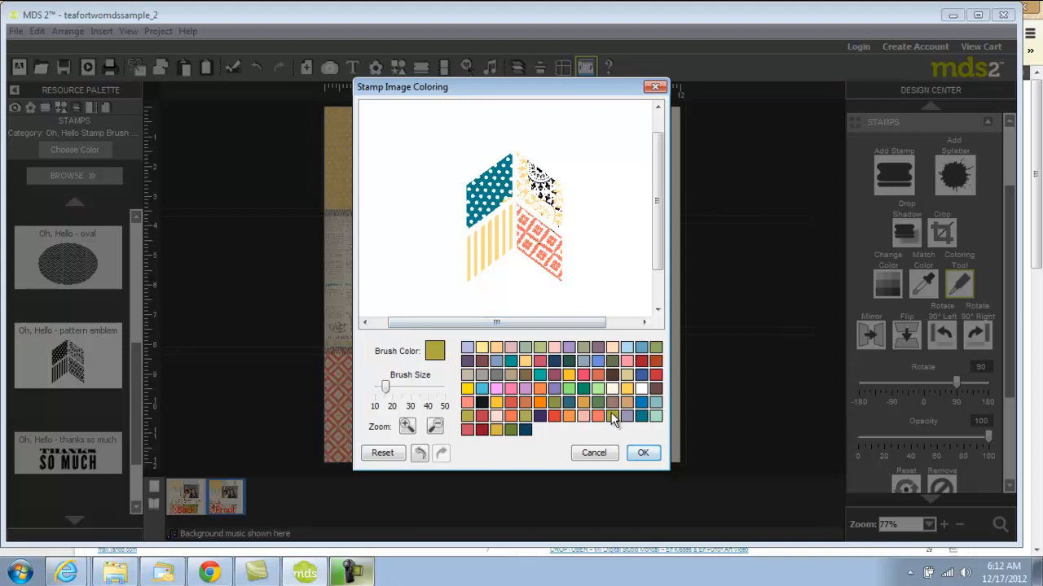
{"action": "mouse_move", "coordinate": [529, 190]}
{"action": "left_mouse_down"}
{"action": "mouse_move", "coordinate": [558, 218]}
{"action": "mouse_move", "coordinate": [552, 183]}
{"action": "mouse_move", "coordinate": [522, 156]}
{"action": "mouse_move", "coordinate": [524, 193]}
{"action": "mouse_move", "coordinate": [540, 170]}
{"action": "mouse_move", "coordinate": [546, 207]}
{"action": "mouse_move", "coordinate": [559, 185]}
{"action": "mouse_move", "coordinate": [544, 199]}
{"action": "mouse_move", "coordinate": [565, 226]}
{"action": "left_mouse_up"}
{"action": "left_click", "coordinate": [645, 453]}
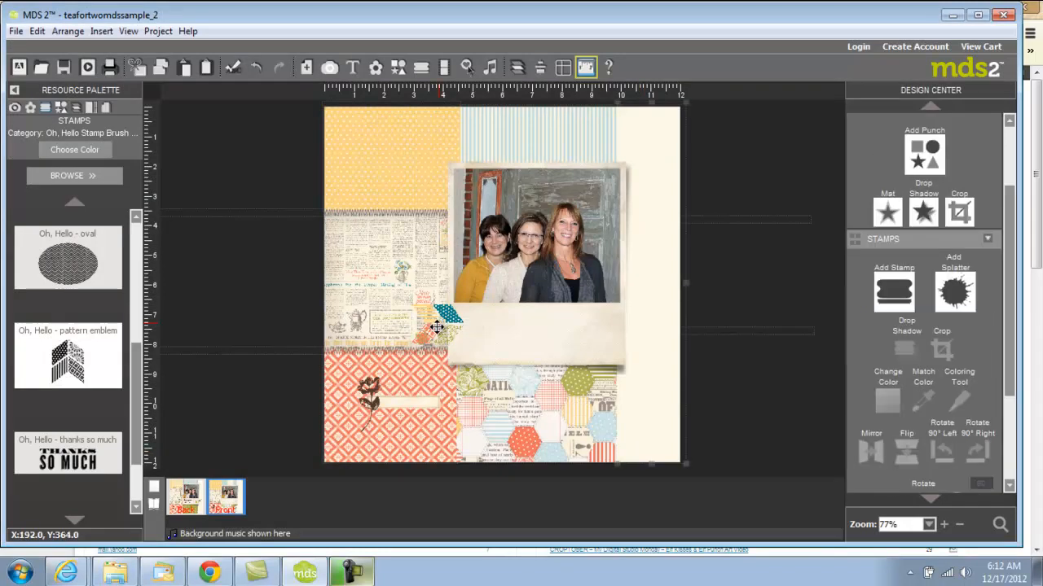
- Copy the colored emblem stamp and place the copy across the right edge of the photo frame's lower border
{"action": "right_click", "coordinate": [437, 329]}
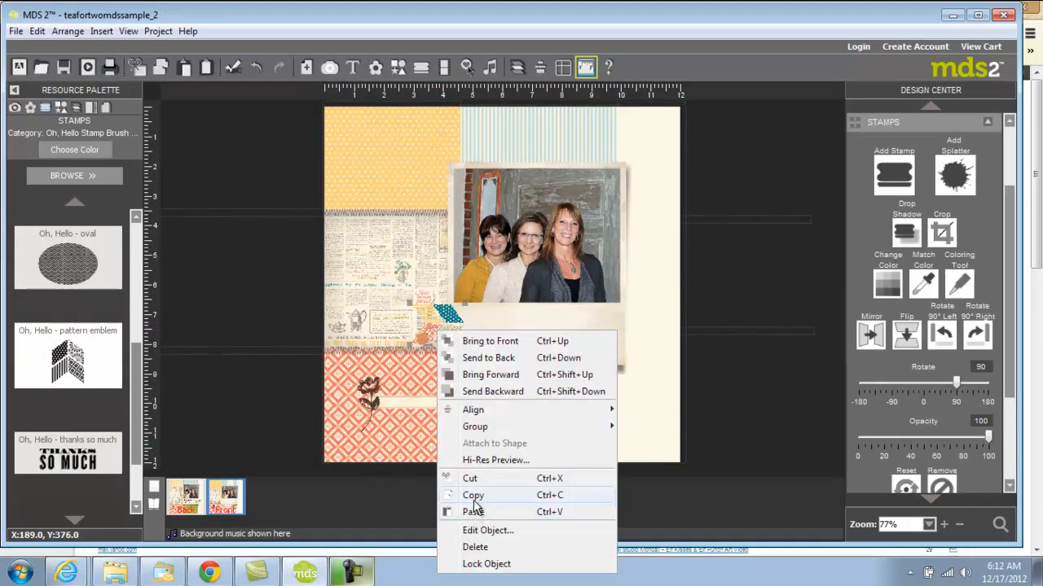
{"action": "left_click", "coordinate": [444, 492]}
{"action": "right_click", "coordinate": [570, 330]}
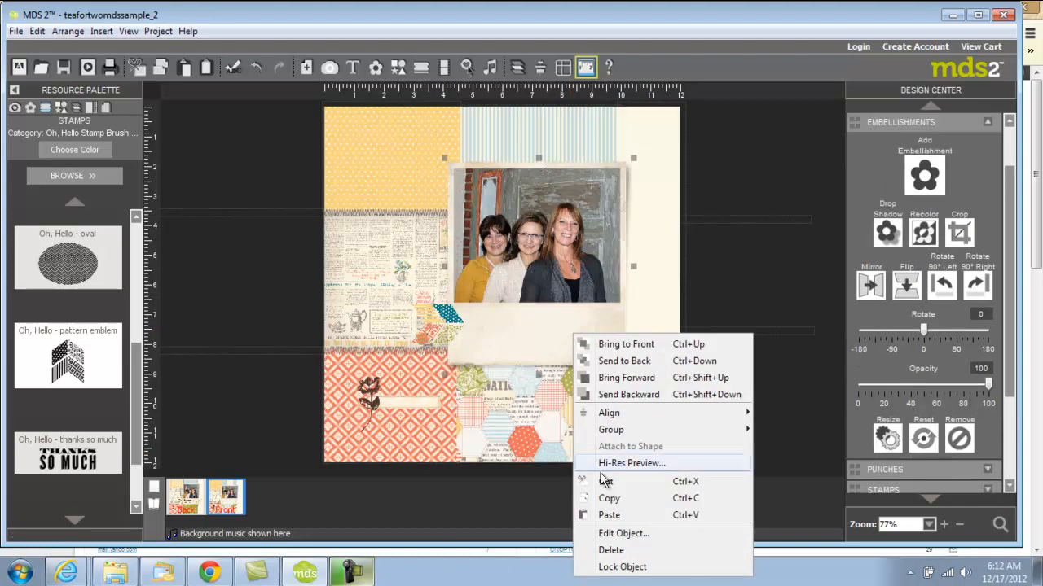
{"action": "left_click", "coordinate": [601, 515]}
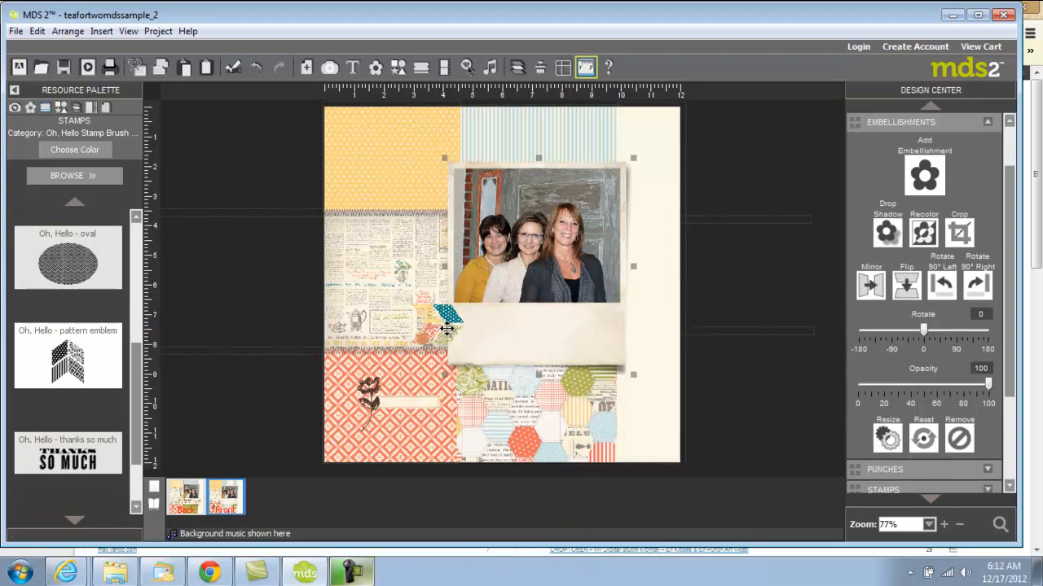
{"action": "left_click", "coordinate": [447, 329]}
{"action": "left_click_drag", "start_coordinate": [447, 329], "coordinate": [624, 325]}
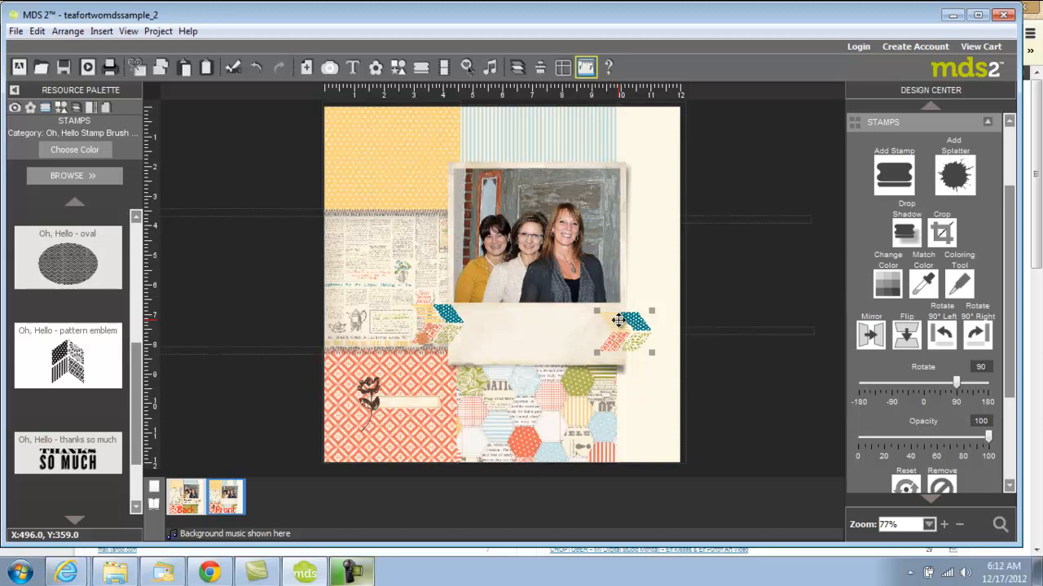
- Mirror and flip the copied emblem so it points inward, and align it level with the left emblem
{"action": "left_click", "coordinate": [871, 332]}
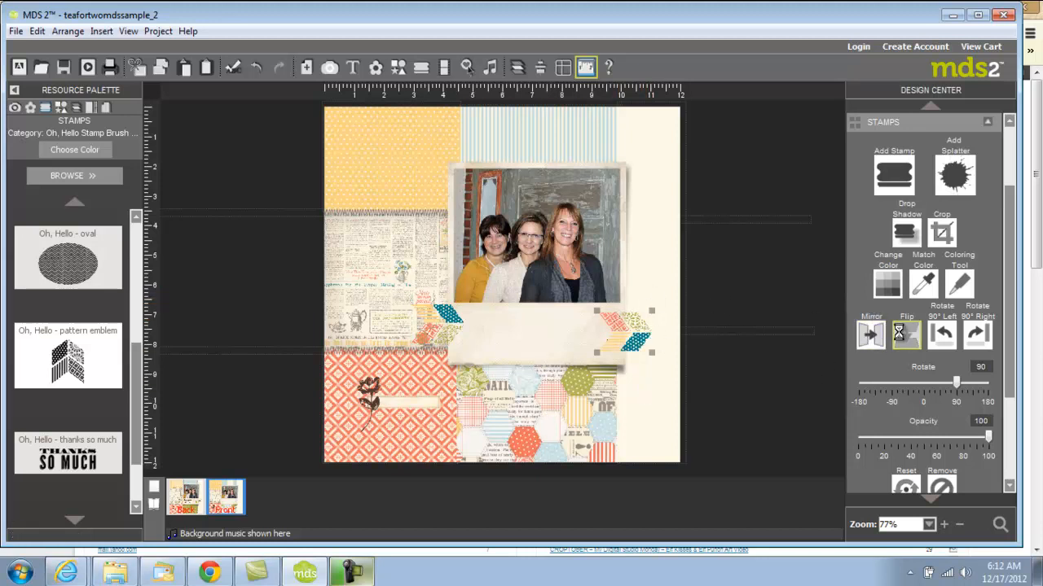
{"action": "left_click", "coordinate": [899, 333]}
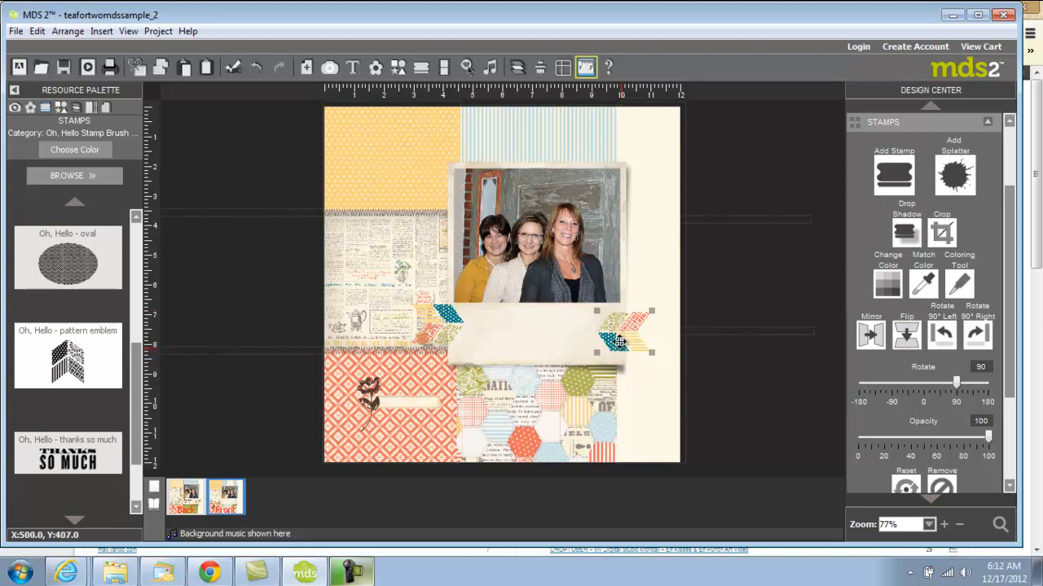
{"action": "left_click_drag", "start_coordinate": [615, 336], "coordinate": [615, 332]}
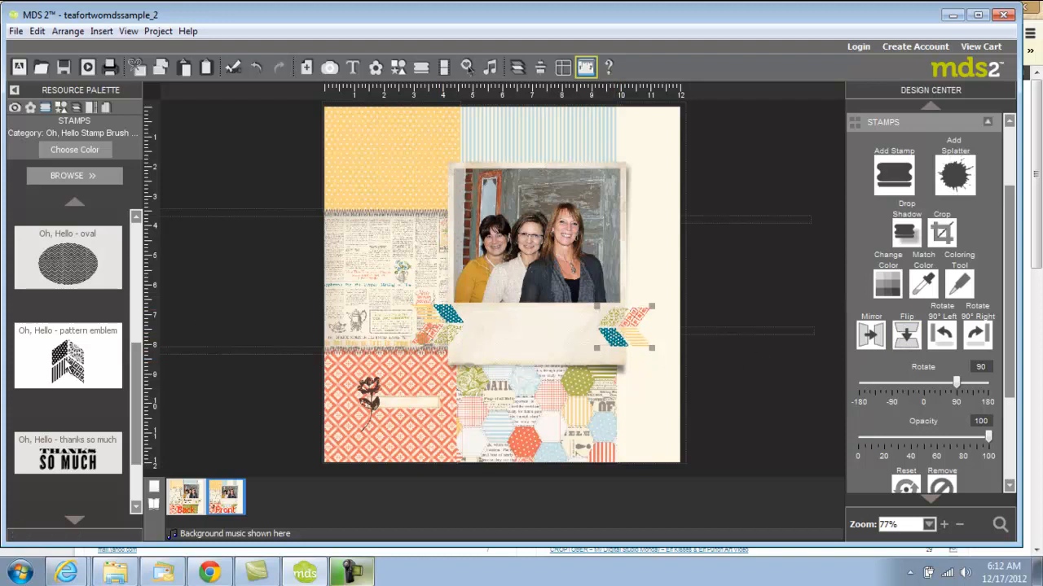
- Add another pattern emblem stamp, rotate it 90° counterclockwise, and place it against the inner side of the right colored emblem
{"action": "left_click_drag", "start_coordinate": [69, 362], "coordinate": [560, 349]}
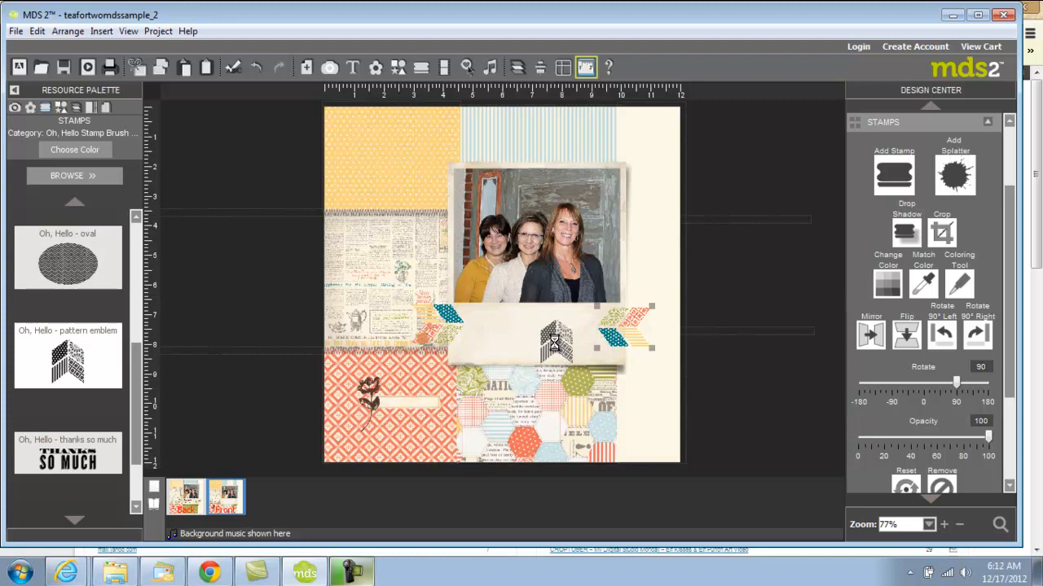
{"action": "left_click", "coordinate": [941, 334]}
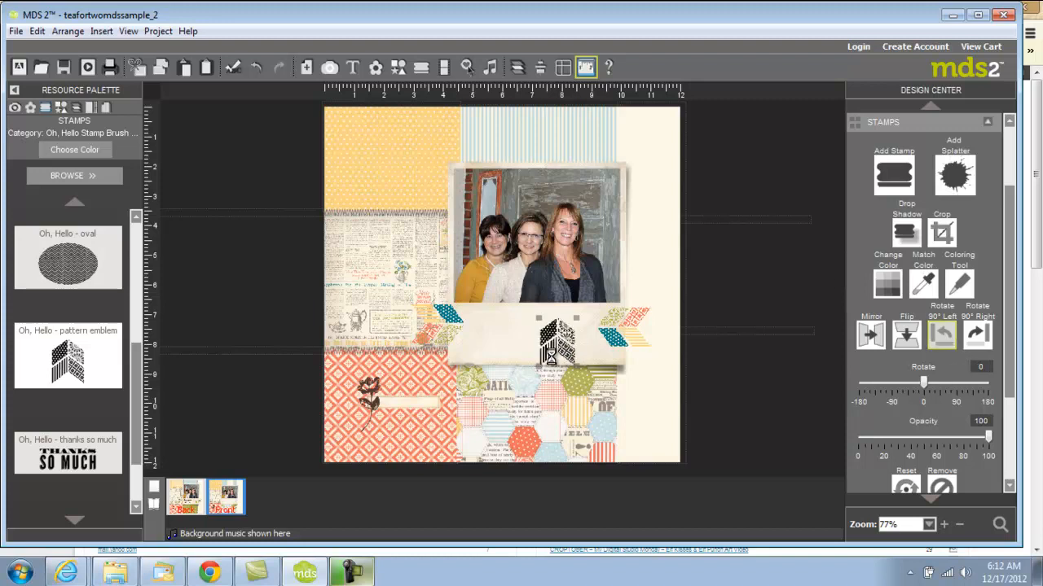
{"action": "left_click_drag", "start_coordinate": [559, 348], "coordinate": [589, 329]}
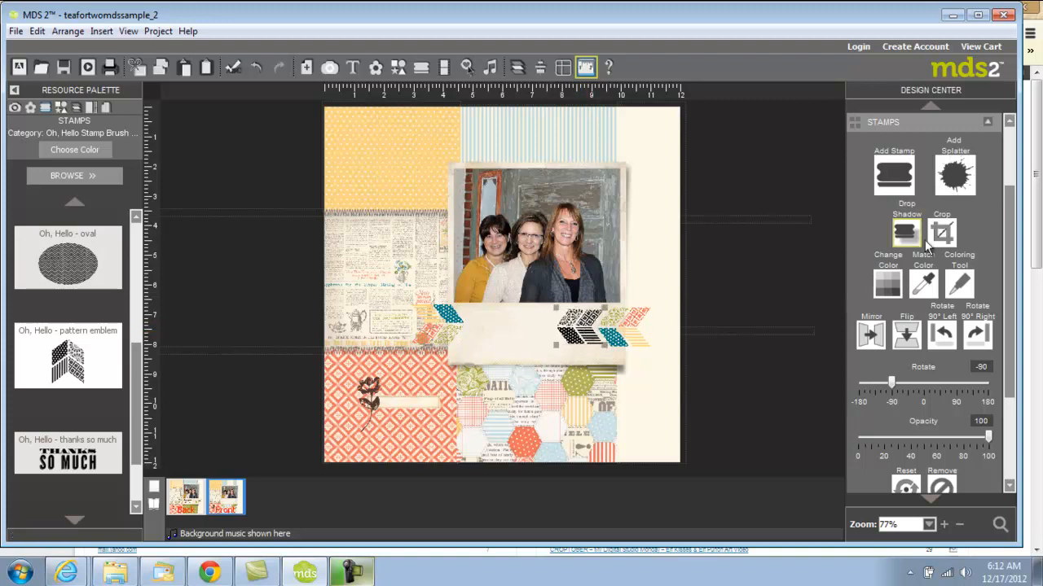
- Add a text box over the photo, widen it to the left, and enter "sisters" in it
{"action": "scroll", "coordinate": [1009, 251], "scroll_direction": "up", "scroll_amount": 3}
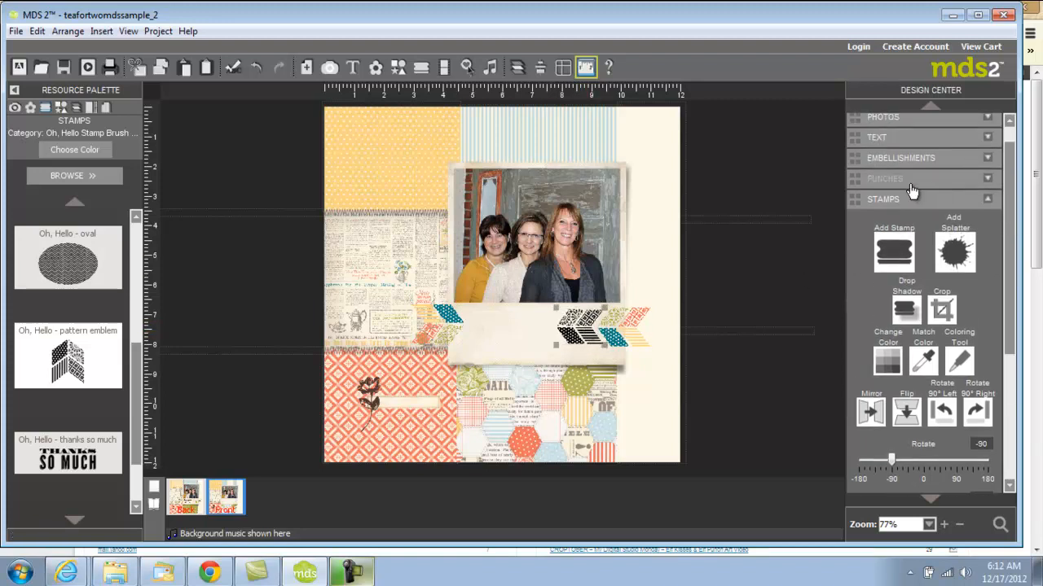
{"action": "left_click", "coordinate": [913, 139]}
{"action": "left_click", "coordinate": [923, 160]}
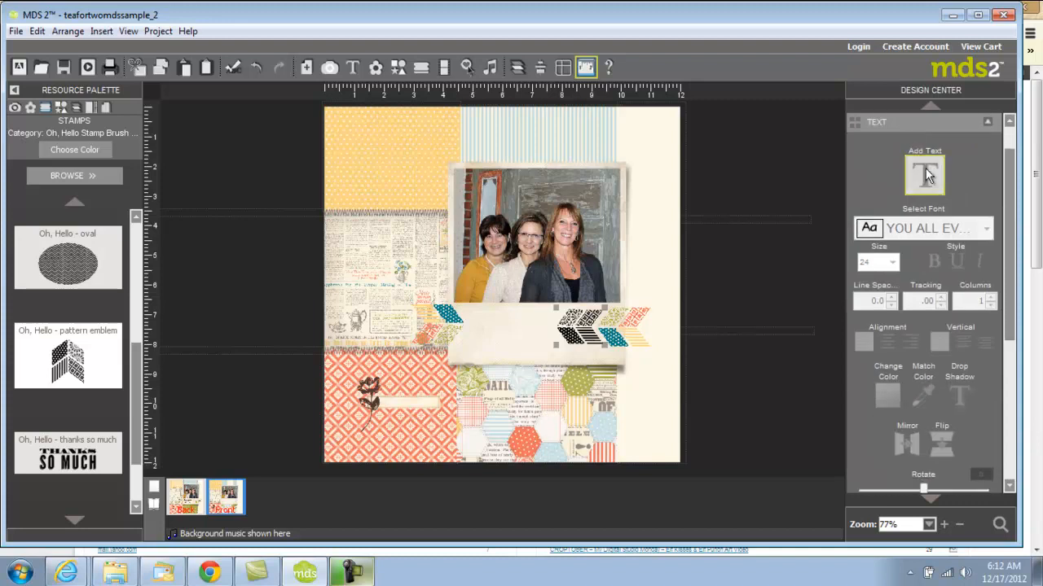
{"action": "left_click", "coordinate": [520, 326]}
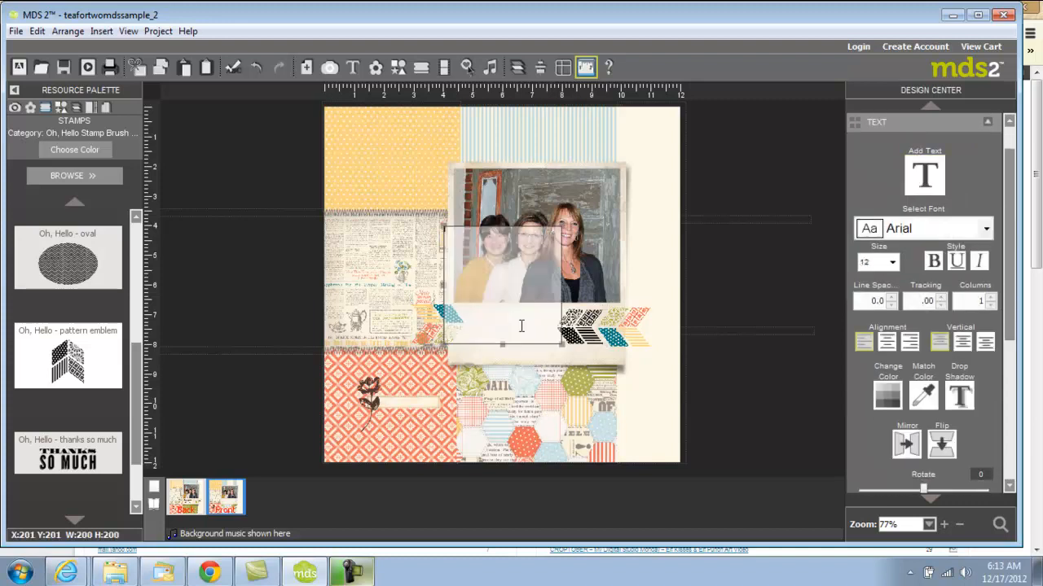
{"action": "left_click_drag", "start_coordinate": [442, 287], "coordinate": [394, 288]}
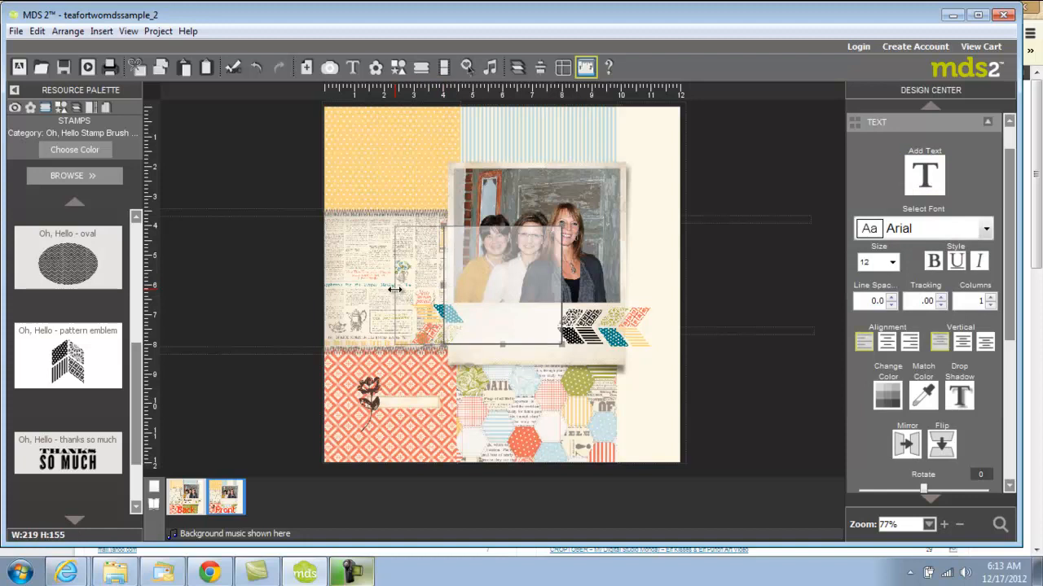
{"action": "type", "text": "sisters"}
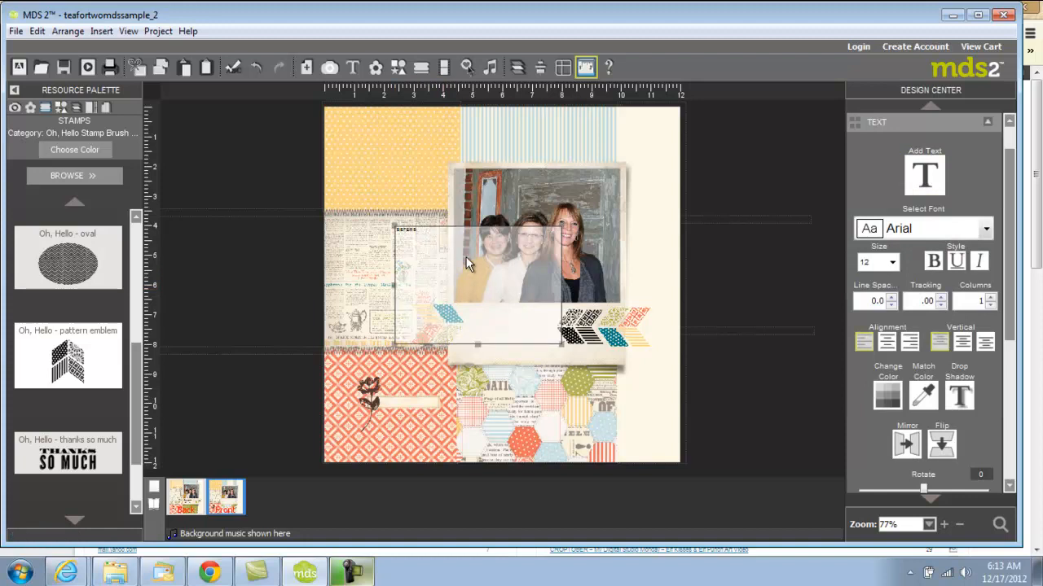
- Change the font of the "sisters" text to YOU ALL EVERYBODY
{"action": "double_click", "coordinate": [403, 230]}
{"action": "left_click", "coordinate": [984, 230]}
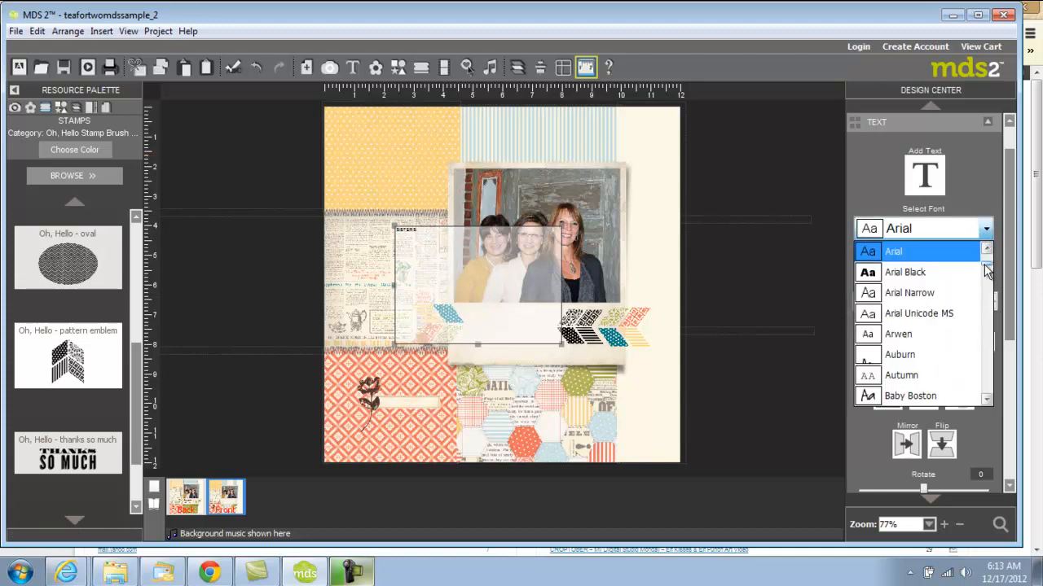
{"action": "left_click_drag", "start_coordinate": [986, 269], "coordinate": [991, 383]}
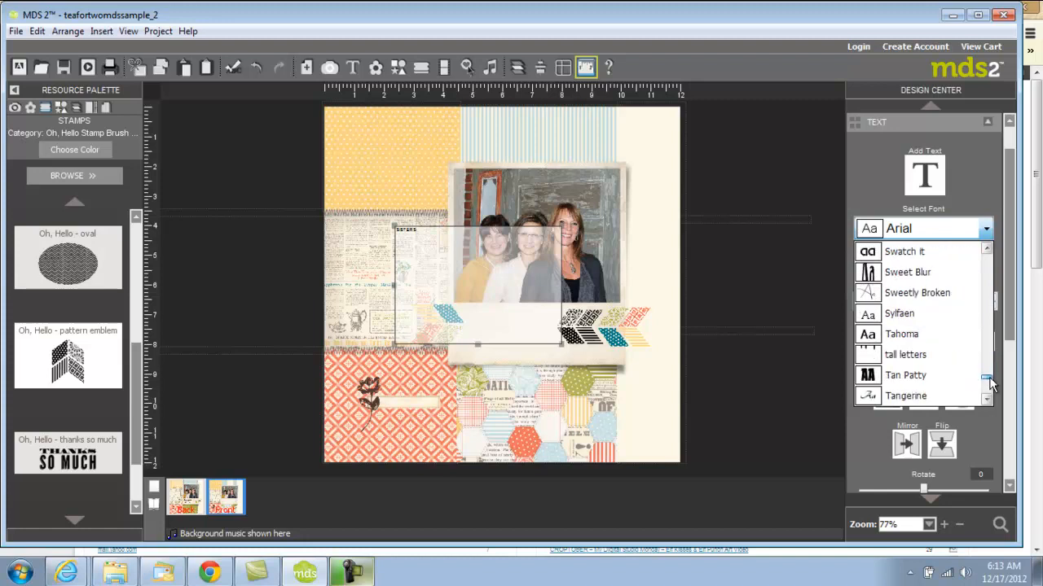
{"action": "left_click_drag", "start_coordinate": [990, 382], "coordinate": [985, 401]}
{"action": "left_click", "coordinate": [985, 401]}
{"action": "left_click", "coordinate": [985, 402]}
{"action": "left_click", "coordinate": [985, 401]}
{"action": "left_click", "coordinate": [985, 402]}
{"action": "left_click", "coordinate": [985, 402]}
{"action": "left_click", "coordinate": [985, 401]}
{"action": "left_click", "coordinate": [985, 401]}
{"action": "left_click", "coordinate": [985, 401]}
{"action": "left_click", "coordinate": [984, 402]}
{"action": "left_click", "coordinate": [985, 401]}
{"action": "left_click", "coordinate": [985, 402]}
{"action": "left_click", "coordinate": [985, 401]}
{"action": "left_click", "coordinate": [985, 402]}
{"action": "left_click", "coordinate": [985, 402]}
{"action": "left_click", "coordinate": [985, 401]}
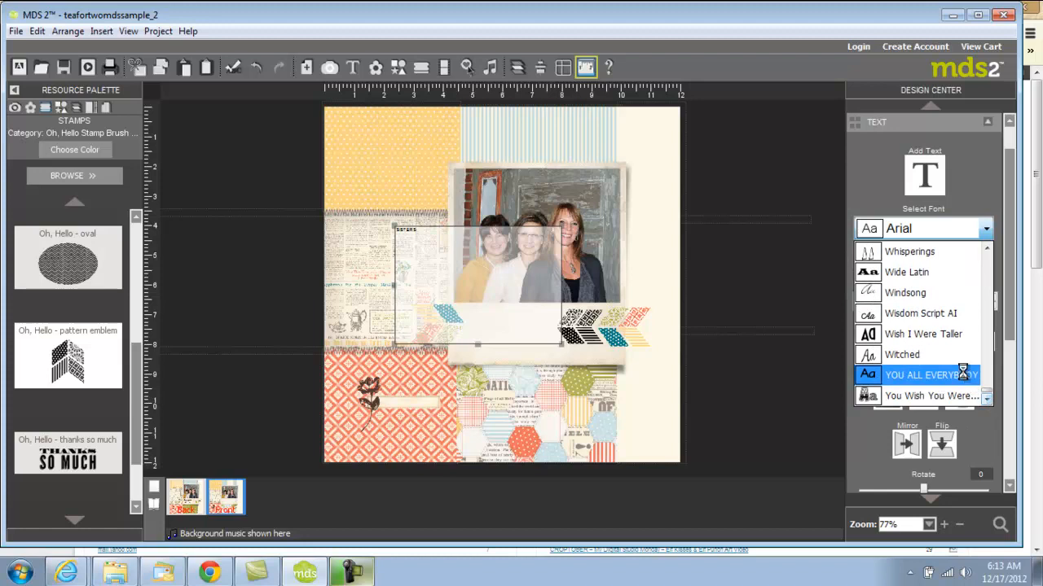
{"action": "left_click", "coordinate": [963, 375]}
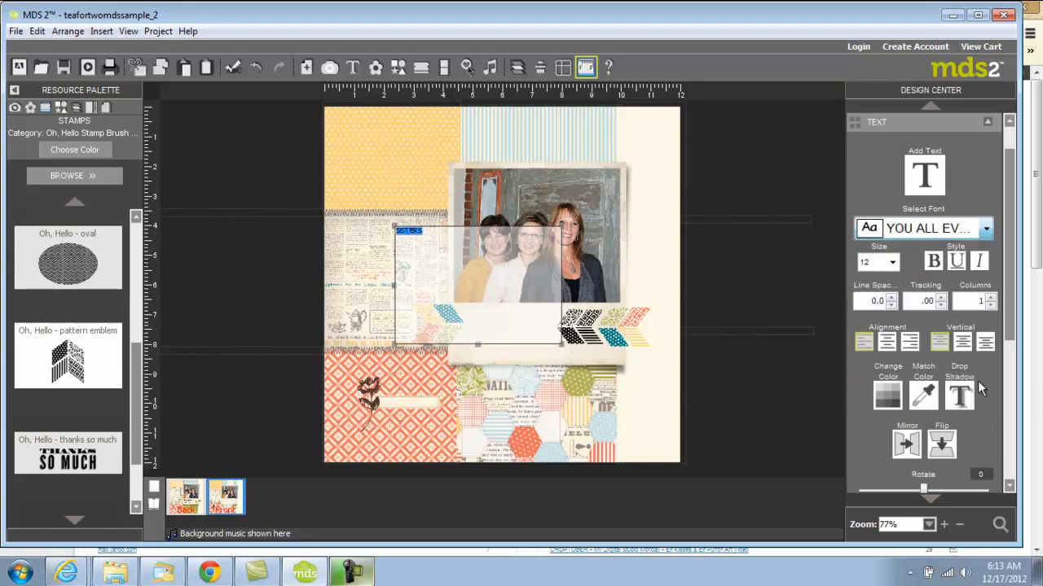
- Set the "sisters" text to size 44 and color it dark brown from the Stampin' Up! palette
{"action": "left_click", "coordinate": [891, 262]}
{"action": "left_click", "coordinate": [893, 364]}
{"action": "left_click", "coordinate": [893, 364]}
{"action": "left_click", "coordinate": [894, 364]}
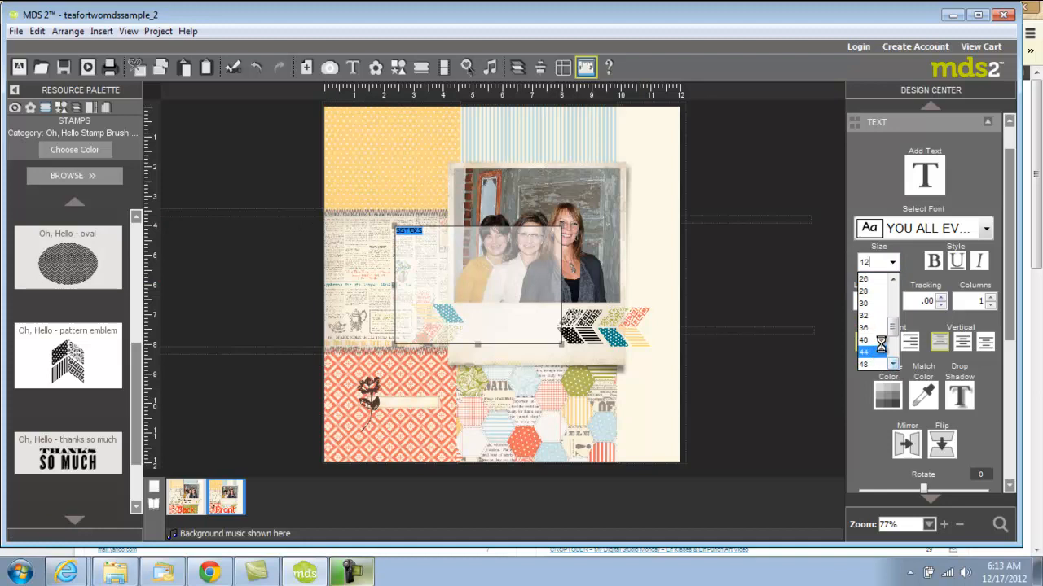
{"action": "left_click", "coordinate": [879, 349]}
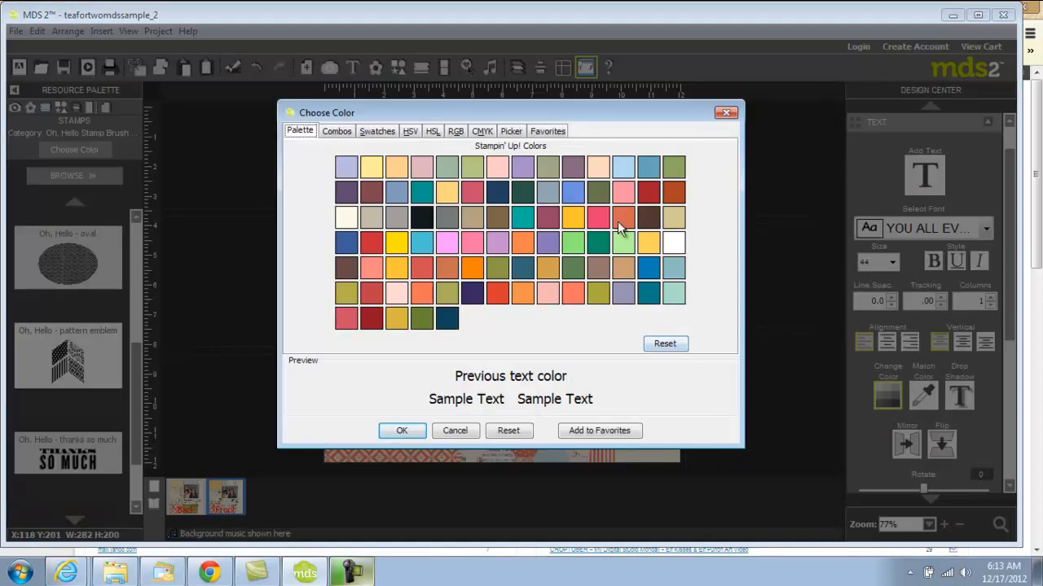
{"action": "left_click", "coordinate": [650, 213]}
{"action": "left_click", "coordinate": [401, 430]}
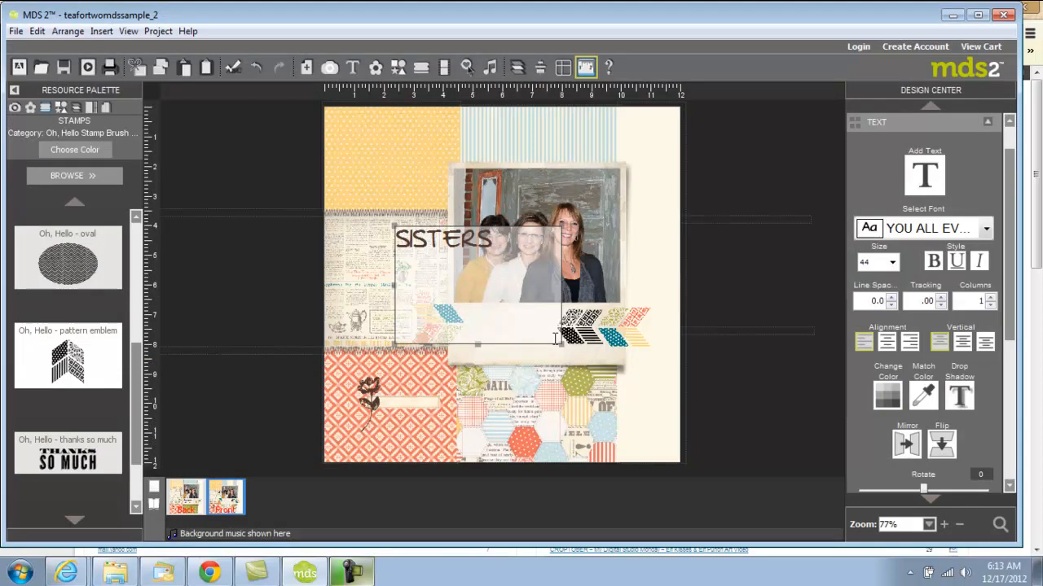
- Shrink the text box around the title and place it on the photo frame's lower border between the emblem stamps
{"action": "left_click_drag", "start_coordinate": [560, 344], "coordinate": [508, 265]}
{"action": "left_click_drag", "start_coordinate": [624, 223], "coordinate": [625, 223]}
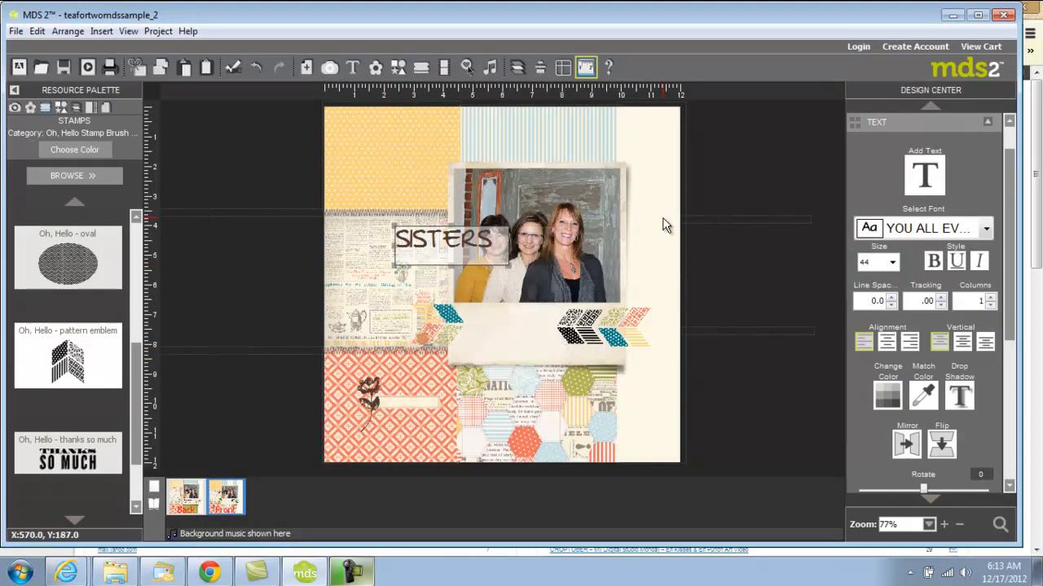
{"action": "left_click", "coordinate": [446, 242]}
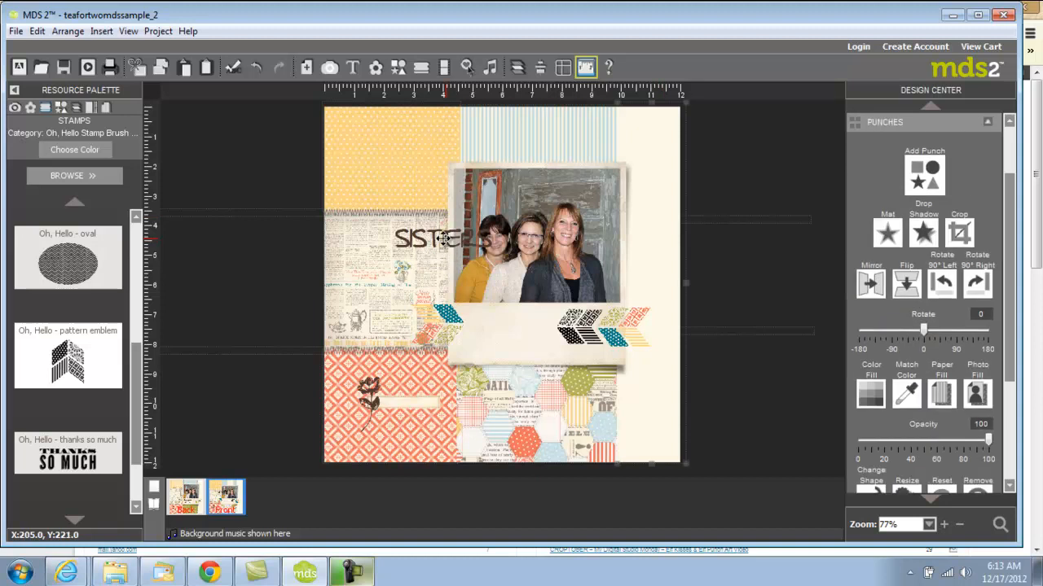
{"action": "left_click", "coordinate": [442, 238]}
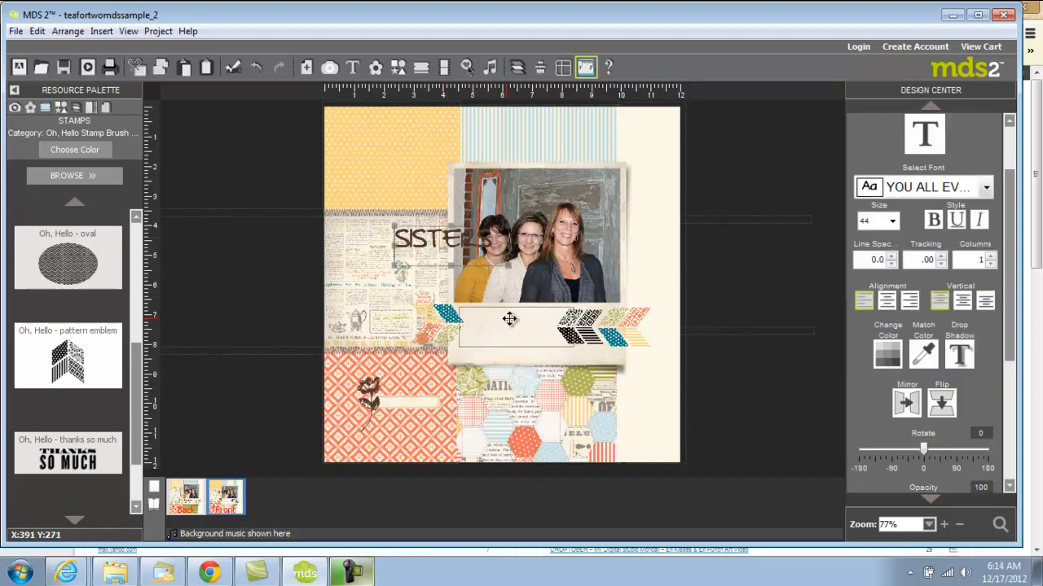
{"action": "left_click_drag", "start_coordinate": [507, 318], "coordinate": [509, 319]}
{"action": "key", "text": "Right"}
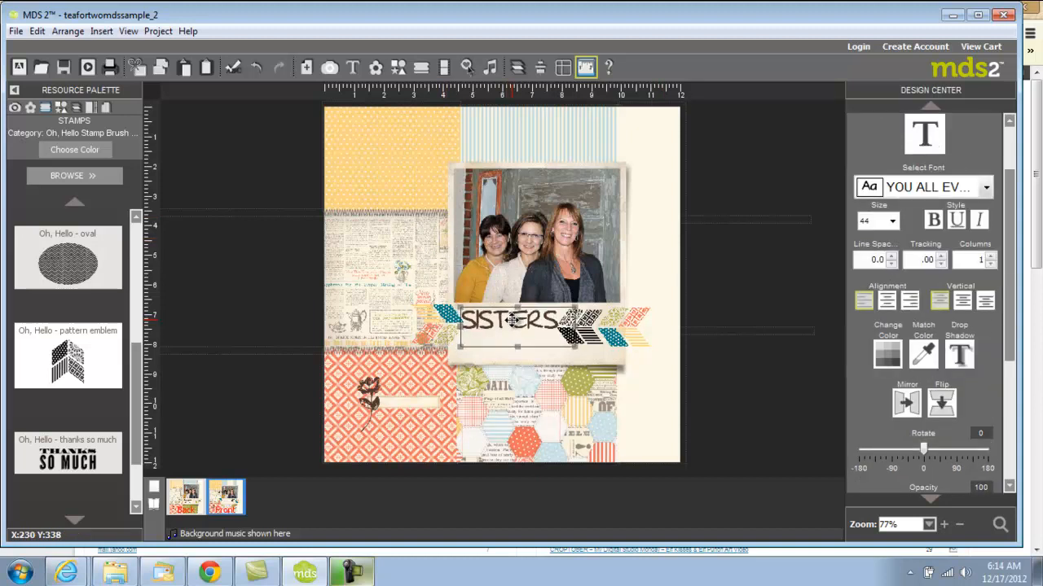
- Duplicate the SISTERS title and place the copy directly below the original on the frame's lower border
{"action": "right_click", "coordinate": [510, 320]}
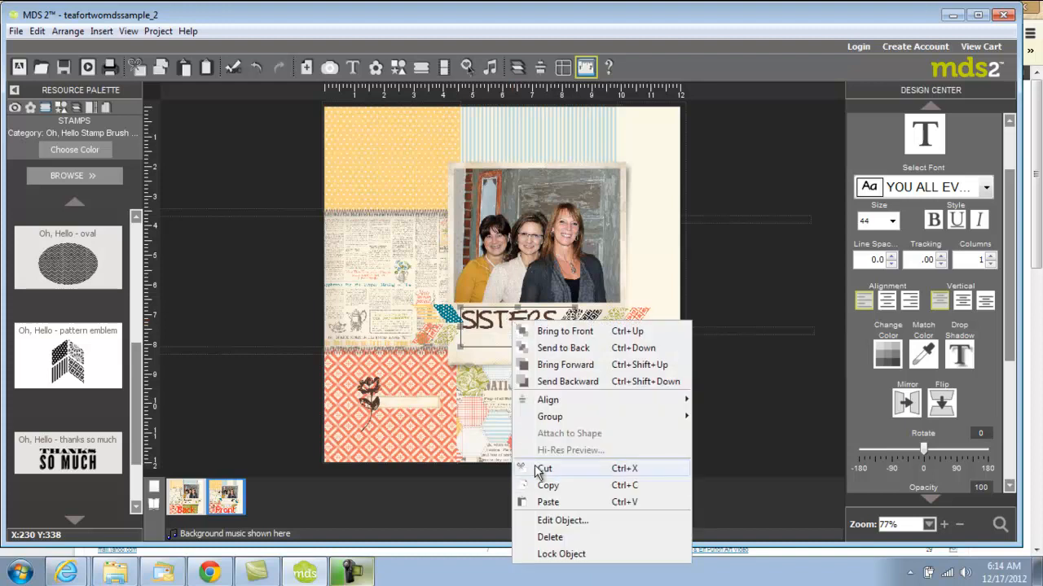
{"action": "left_click", "coordinate": [548, 418]}
{"action": "right_click", "coordinate": [652, 371]}
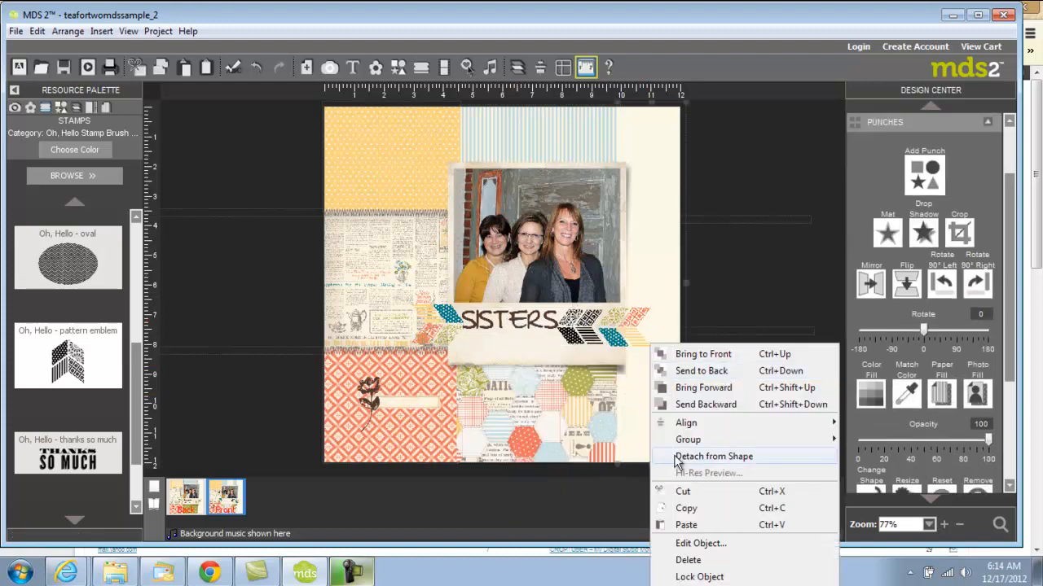
{"action": "left_click", "coordinate": [680, 527]}
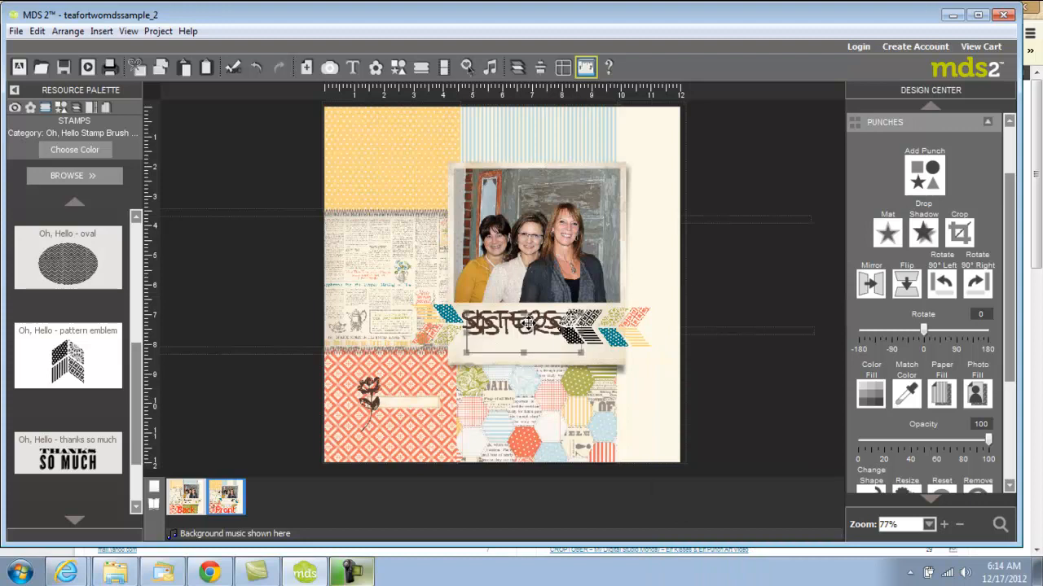
{"action": "left_click_drag", "start_coordinate": [525, 322], "coordinate": [521, 339]}
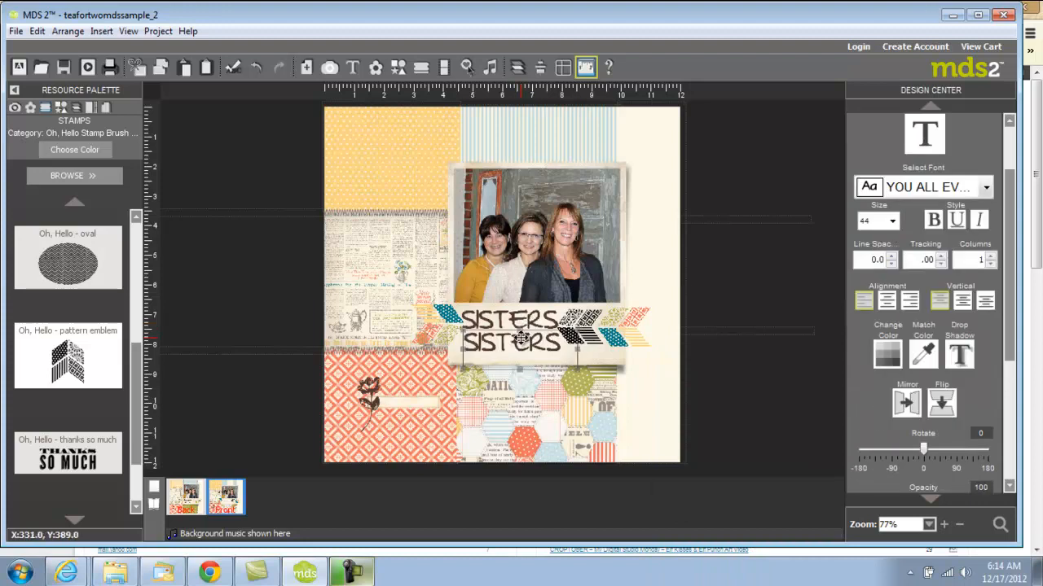
- Replace the text of the copied title with "(In Laws)"
{"action": "double_click", "coordinate": [548, 345]}
{"action": "double_click", "coordinate": [569, 343]}
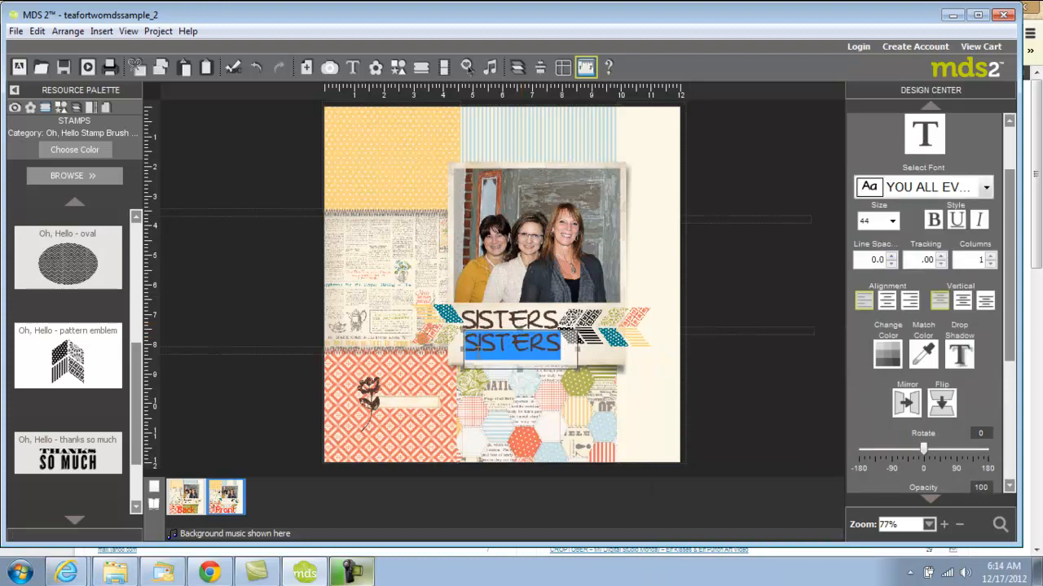
{"action": "key", "text": "BackSpace"}
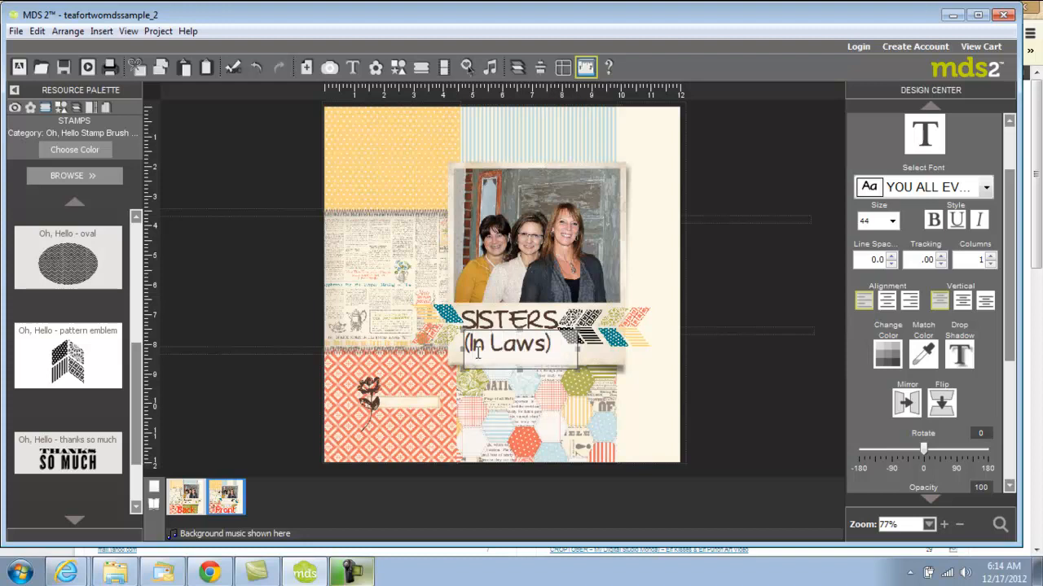
- Reduce the "(In Laws)" text to font size 20
{"action": "left_click_drag", "start_coordinate": [551, 343], "coordinate": [462, 343]}
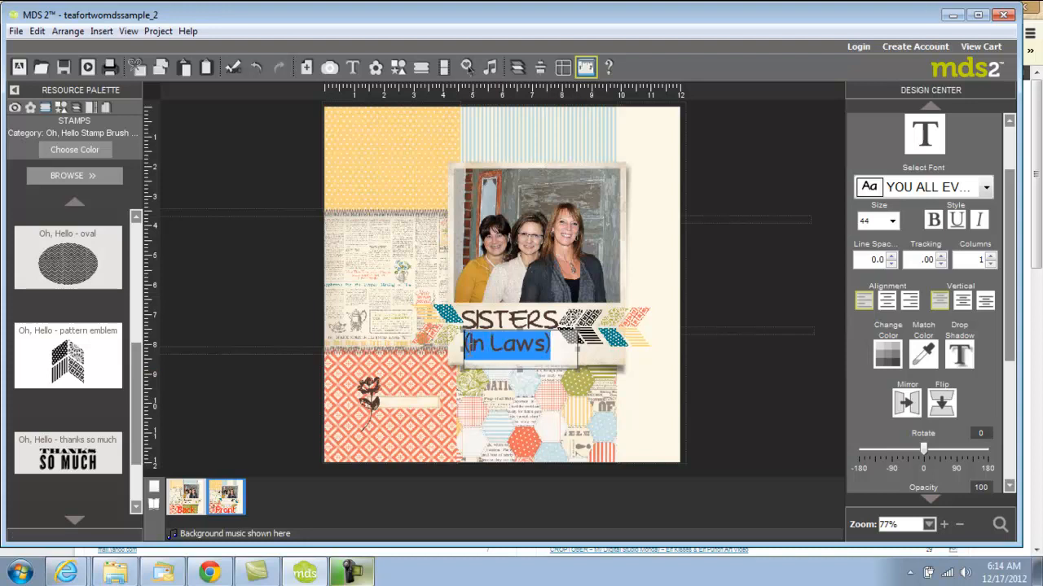
{"action": "left_click", "coordinate": [892, 221]}
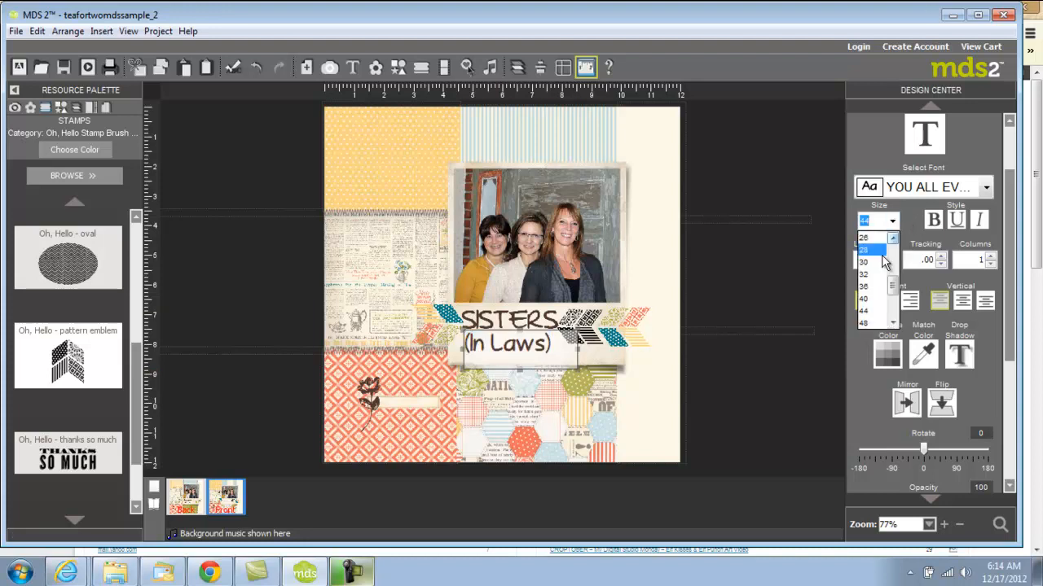
{"action": "left_click", "coordinate": [893, 240]}
{"action": "left_click", "coordinate": [892, 239]}
{"action": "left_click", "coordinate": [893, 239]}
{"action": "left_click", "coordinate": [893, 239]}
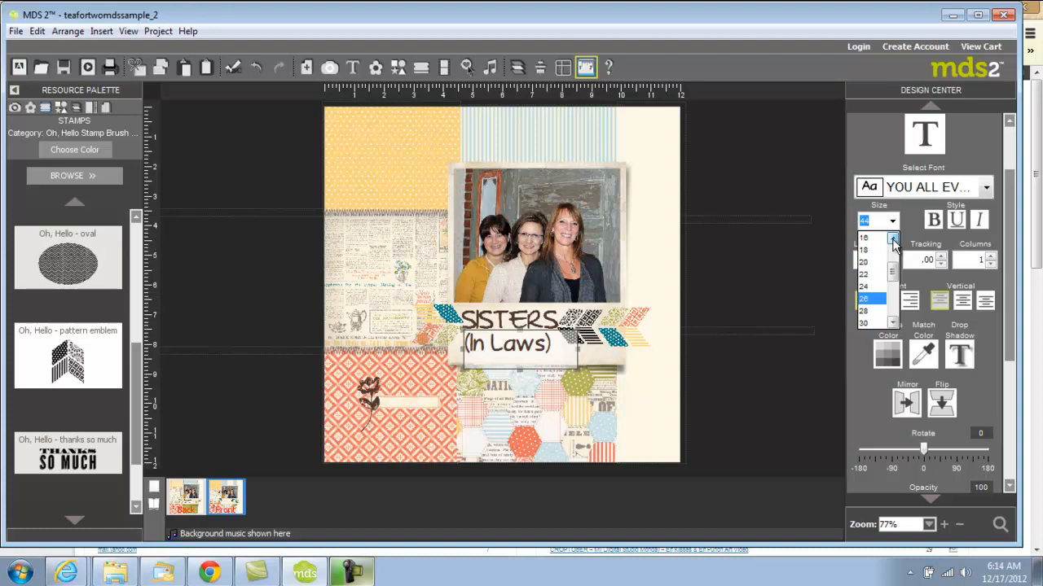
{"action": "left_click", "coordinate": [874, 238]}
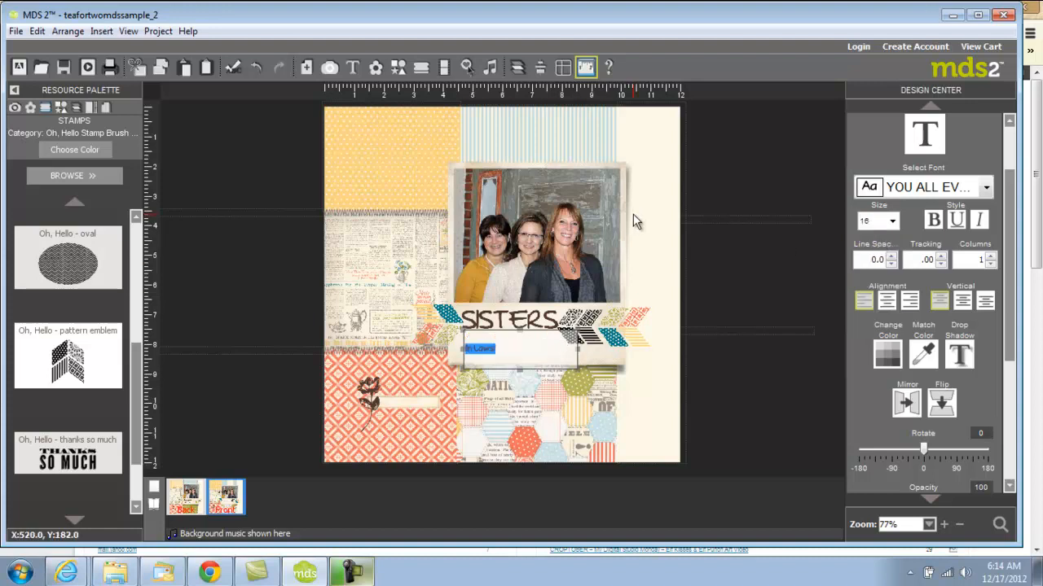
{"action": "left_click", "coordinate": [892, 221]}
{"action": "left_click", "coordinate": [870, 261]}
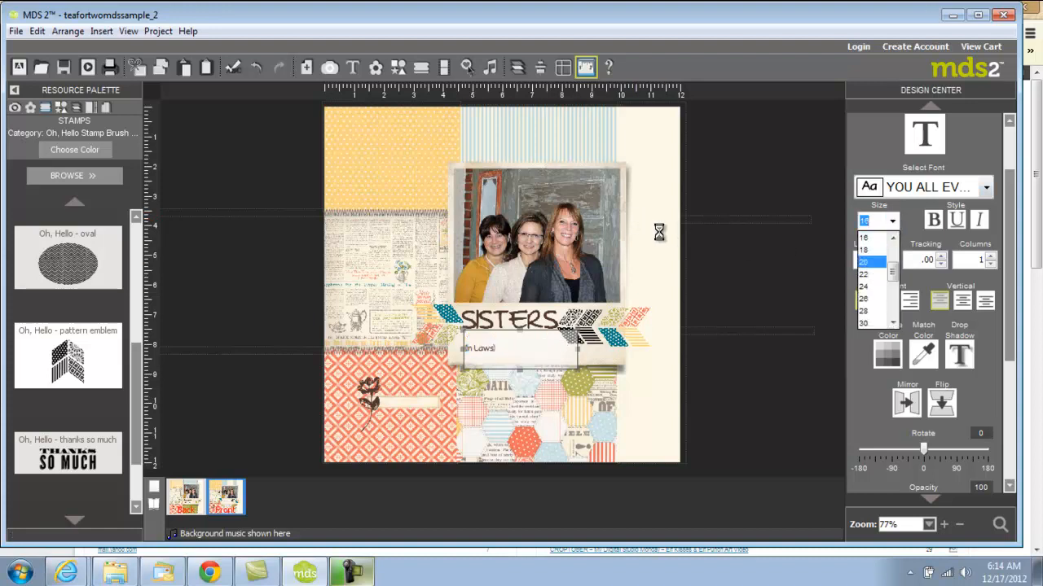
- Move the "(In Laws)" text so it sits centered close beneath the SISTERS title
{"action": "left_click", "coordinate": [462, 348]}
{"action": "left_click_drag", "start_coordinate": [483, 337], "coordinate": [507, 341]}
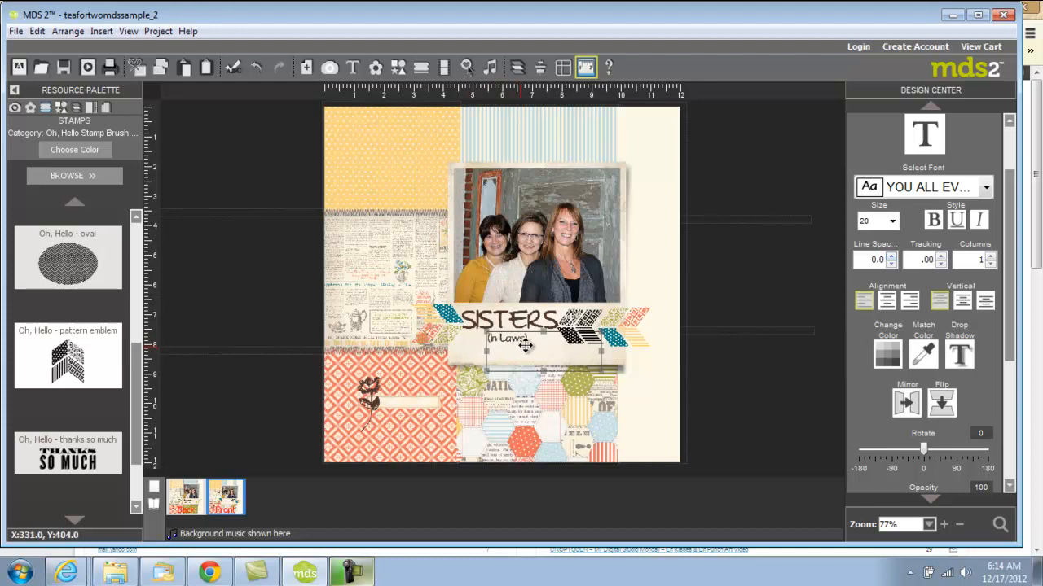
{"action": "left_click", "coordinate": [664, 226]}
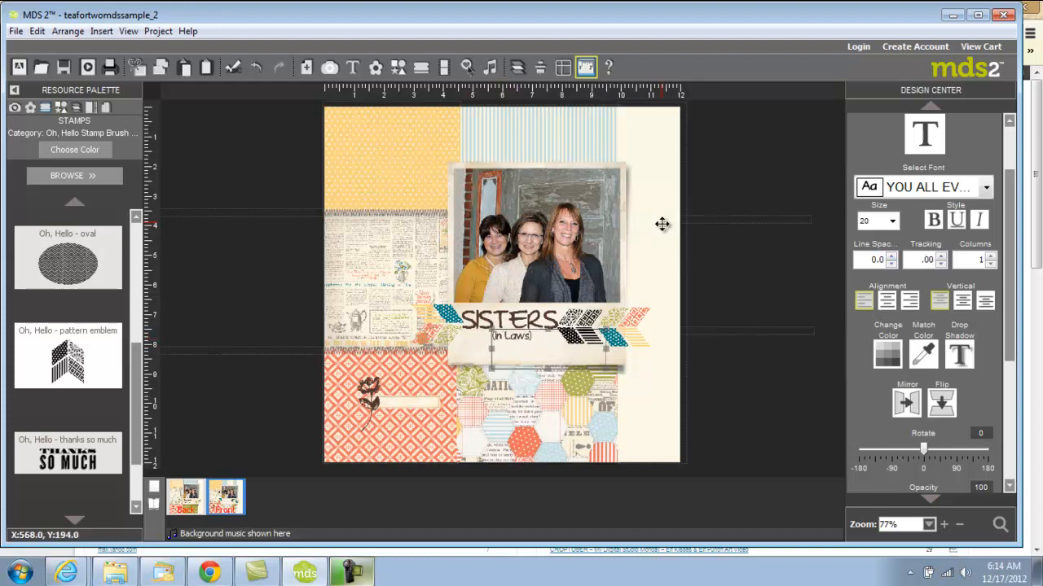
- Search all content for "2012" and insert the "A Year in Review - 2012" stamp
{"action": "left_click", "coordinate": [999, 524]}
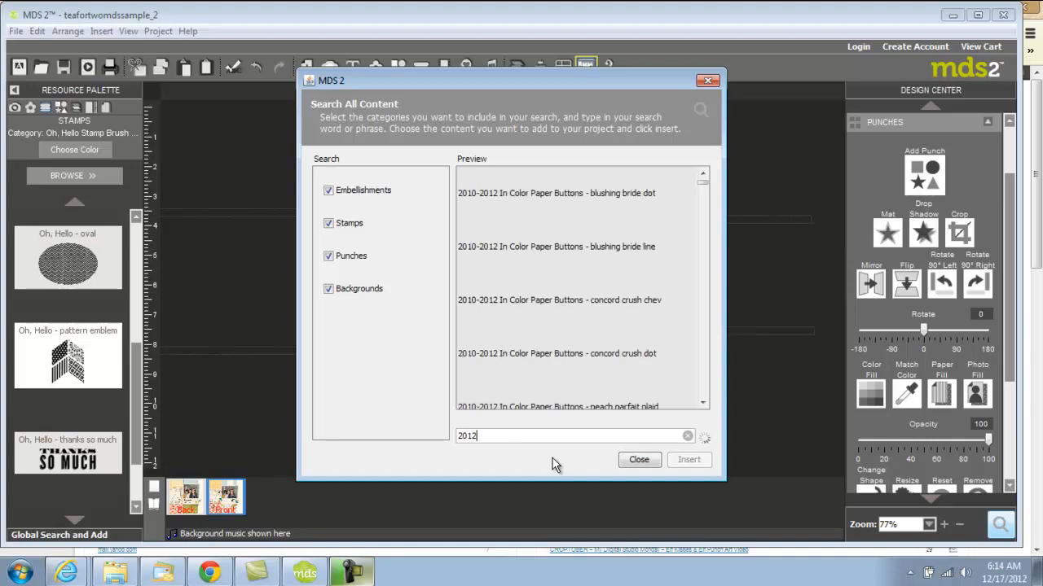
{"action": "left_click", "coordinate": [704, 401]}
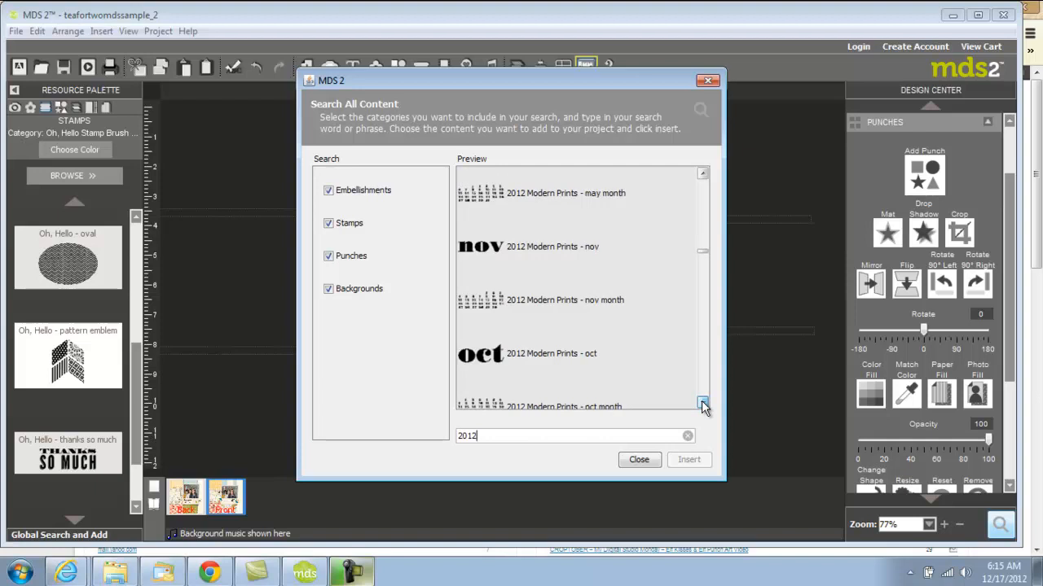
{"action": "left_click", "coordinate": [554, 356]}
{"action": "left_click", "coordinate": [688, 460]}
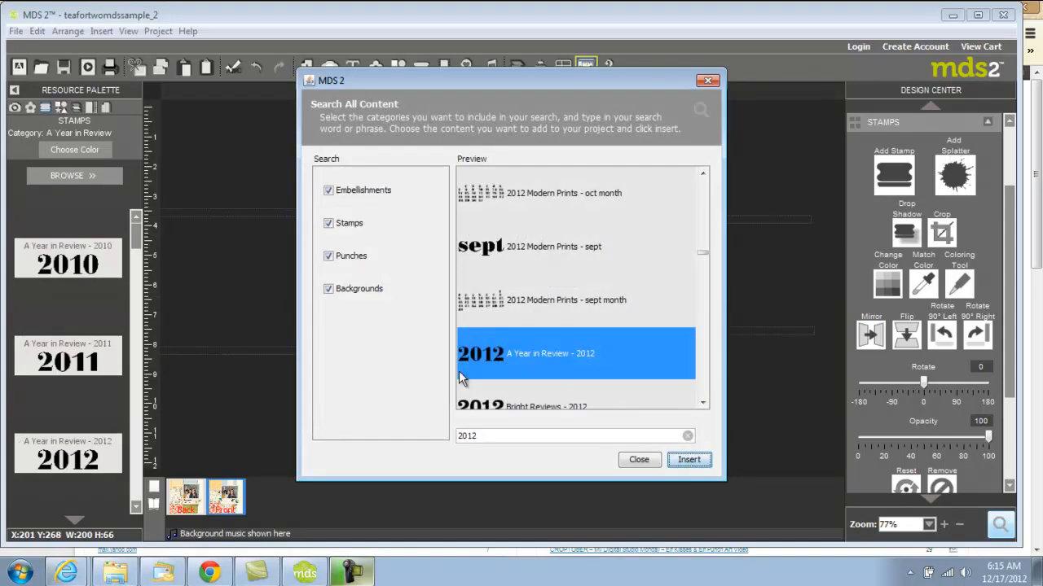
{"action": "left_click", "coordinate": [637, 460]}
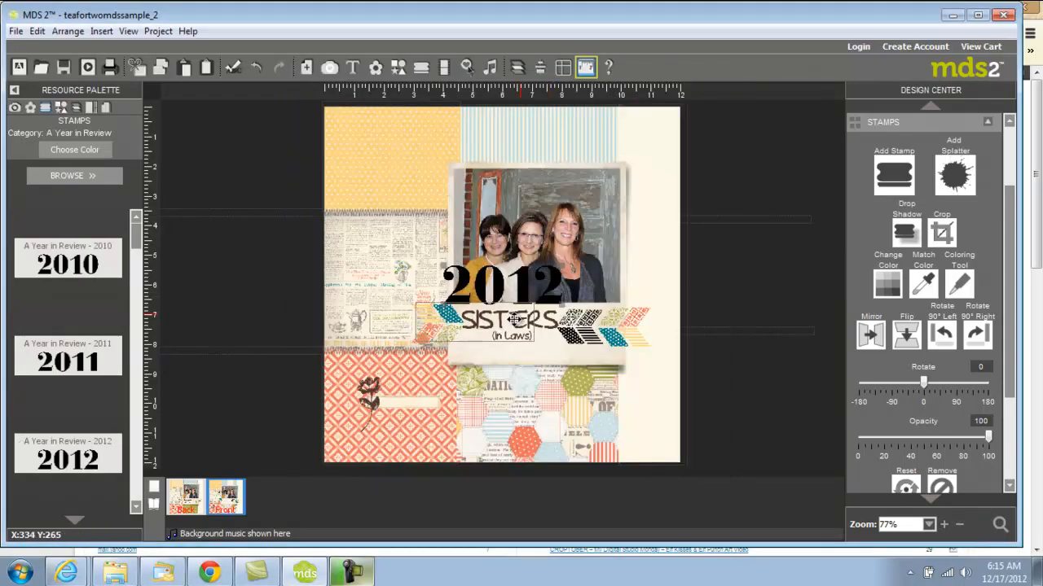
- Fit the 2012 stamp onto the small label beside the flower, about 59 by 19 in size, and color it teal
{"action": "mouse_move", "coordinate": [461, 388]}
{"action": "left_mouse_down"}
{"action": "mouse_move", "coordinate": [478, 386]}
{"action": "mouse_move", "coordinate": [377, 424]}
{"action": "mouse_move", "coordinate": [451, 397]}
{"action": "left_mouse_up"}
{"action": "left_click", "coordinate": [886, 285]}
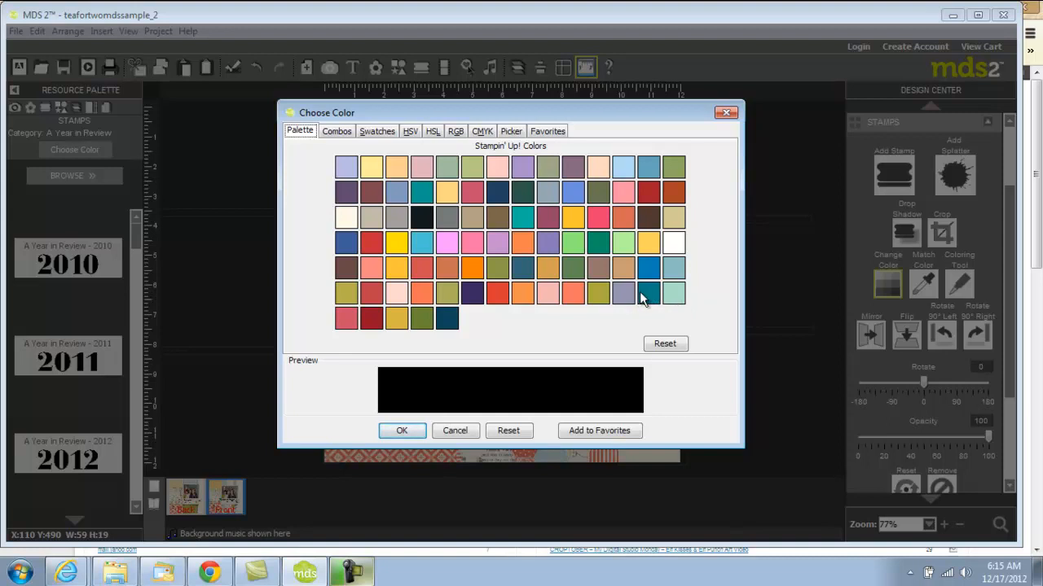
{"action": "left_click", "coordinate": [645, 298]}
{"action": "left_click", "coordinate": [399, 431]}
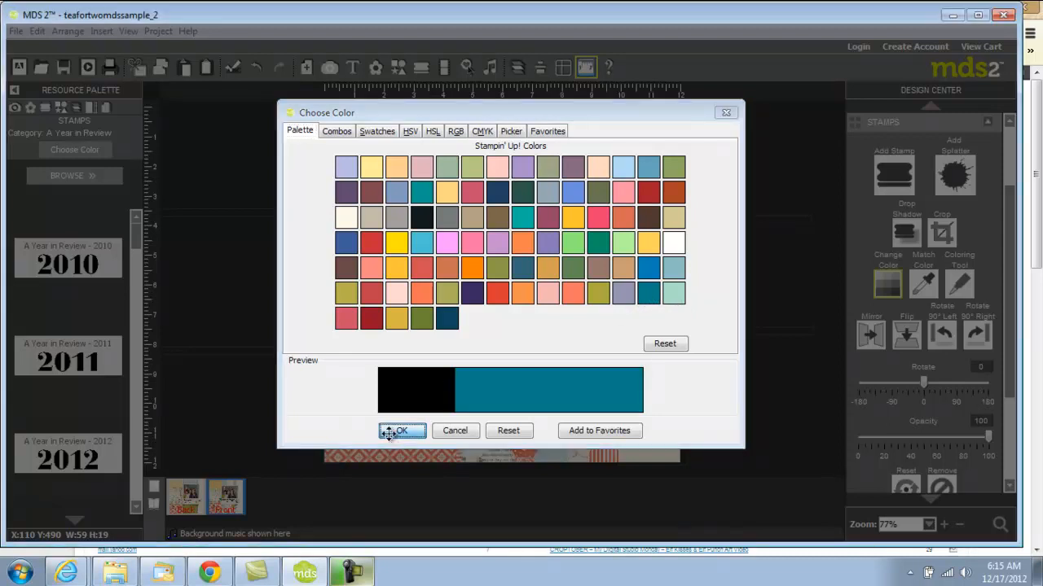
{"action": "left_click", "coordinate": [670, 218]}
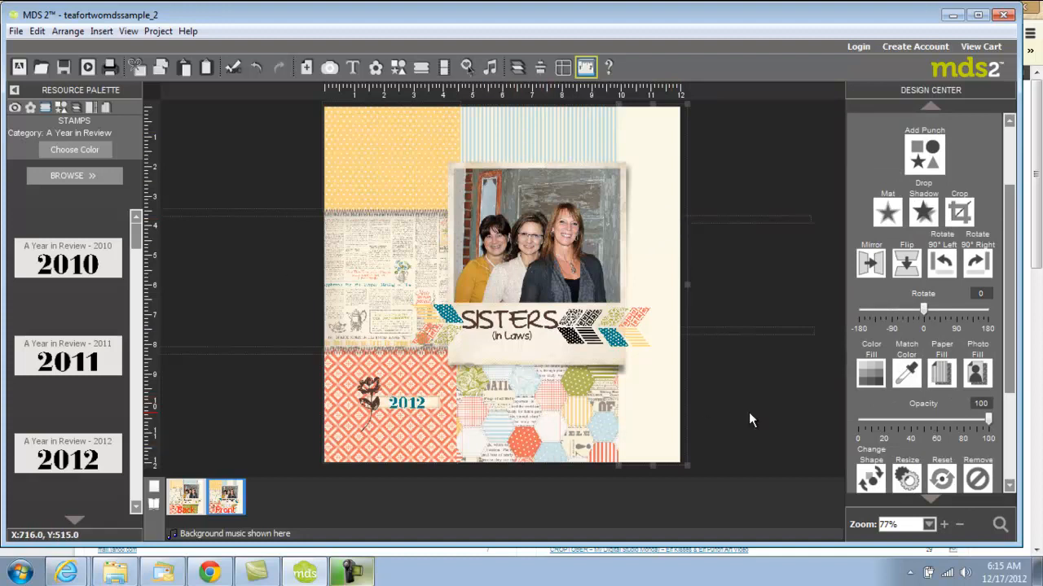
- Copy the stitching between the yellow and newsprint blocks and paste a duplicate onto the page
{"action": "left_click", "coordinate": [379, 211]}
{"action": "right_click", "coordinate": [379, 211]}
{"action": "left_click", "coordinate": [415, 377]}
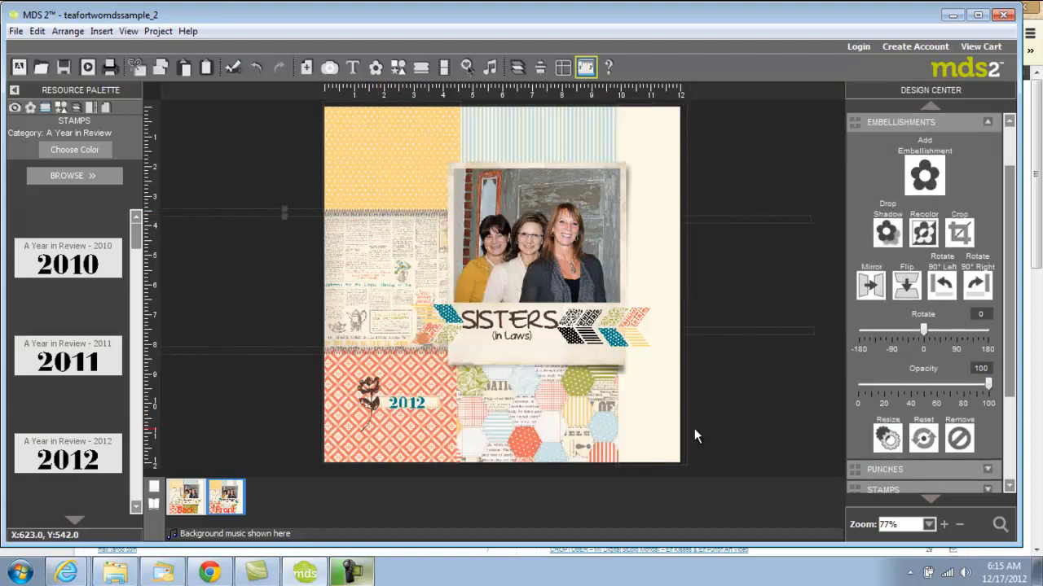
{"action": "right_click", "coordinate": [652, 409]}
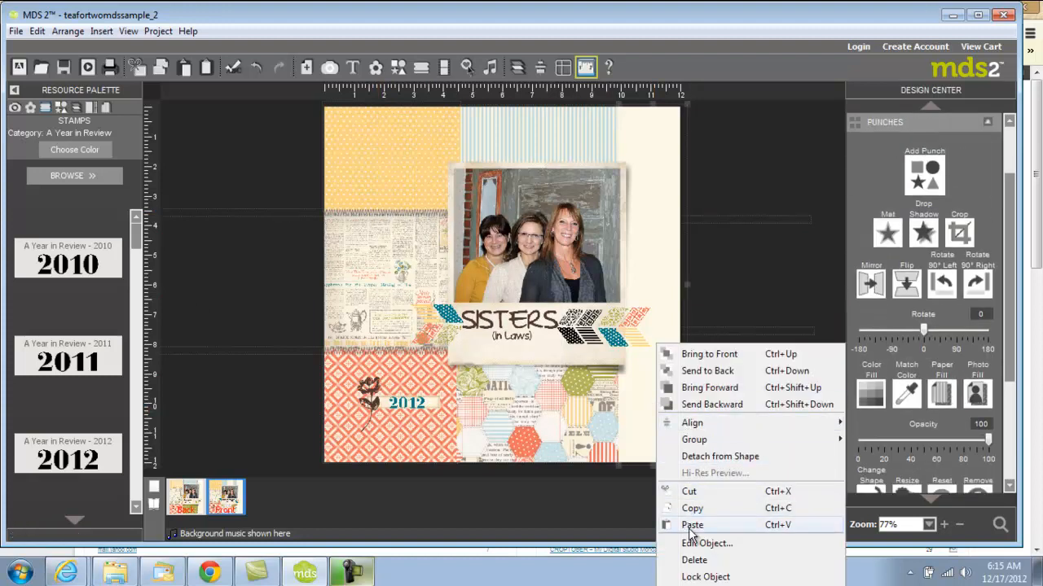
{"action": "left_click", "coordinate": [689, 527]}
- Rotate the pasted stitching 90° clockwise and align it along the vertical seam between the two columns of patterned blocks
{"action": "left_click_drag", "start_coordinate": [396, 210], "coordinate": [576, 140]}
{"action": "left_click", "coordinate": [977, 283]}
{"action": "left_click_drag", "start_coordinate": [471, 157], "coordinate": [459, 203]}
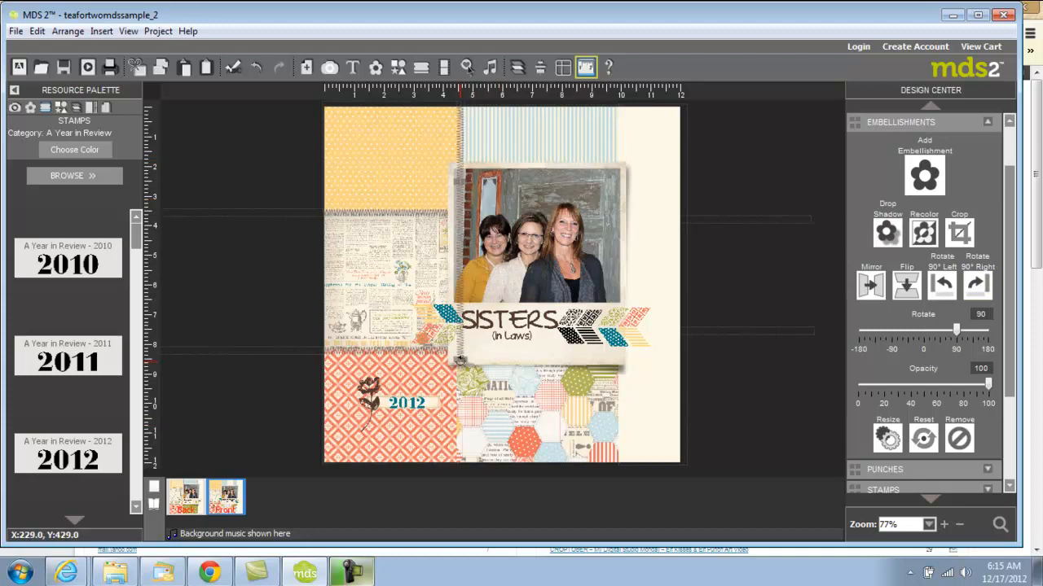
{"action": "left_click_drag", "start_coordinate": [461, 133], "coordinate": [457, 245]}
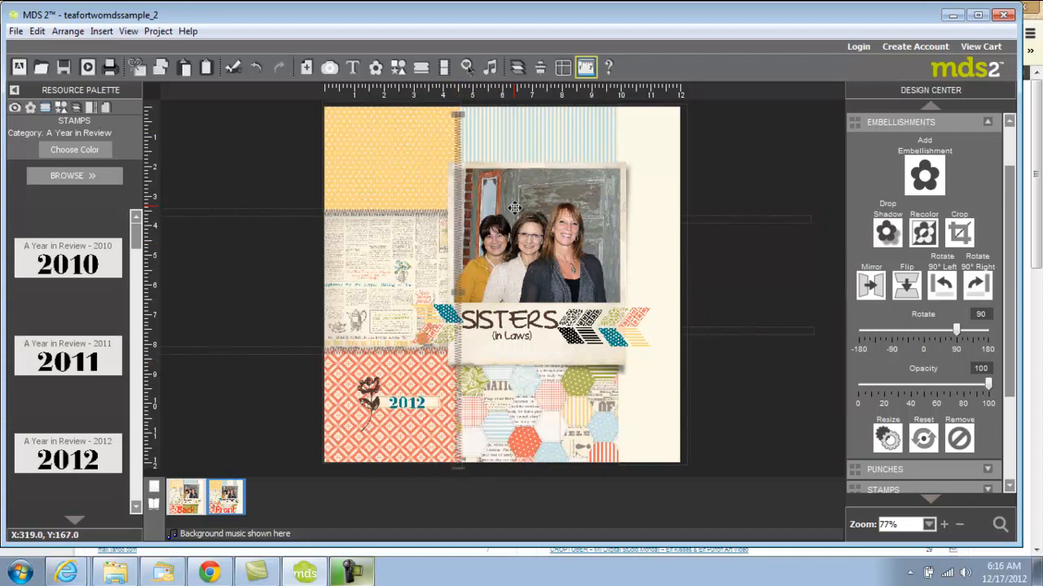
- Move the vertical Simple Stitching embellishment in the layer order to directly below the sisters.JPG photo
{"action": "right_click", "coordinate": [515, 208]}
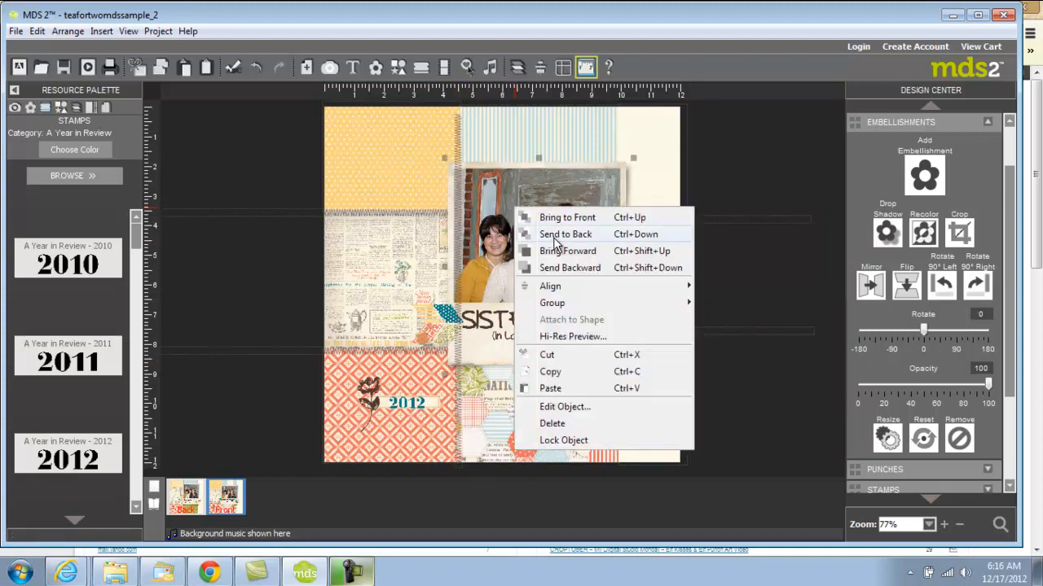
{"action": "left_click", "coordinate": [517, 67]}
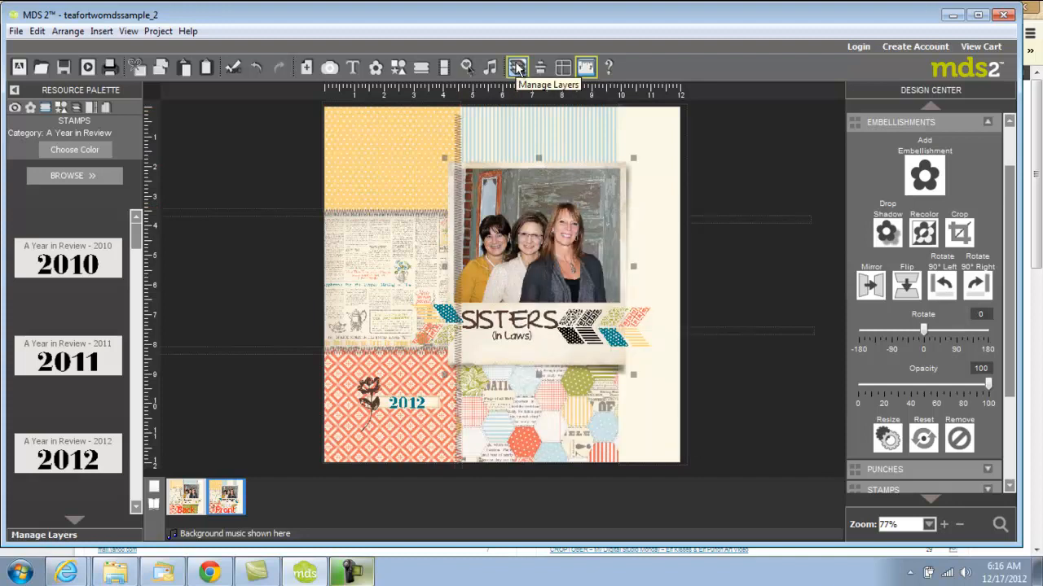
{"action": "left_click", "coordinate": [517, 68]}
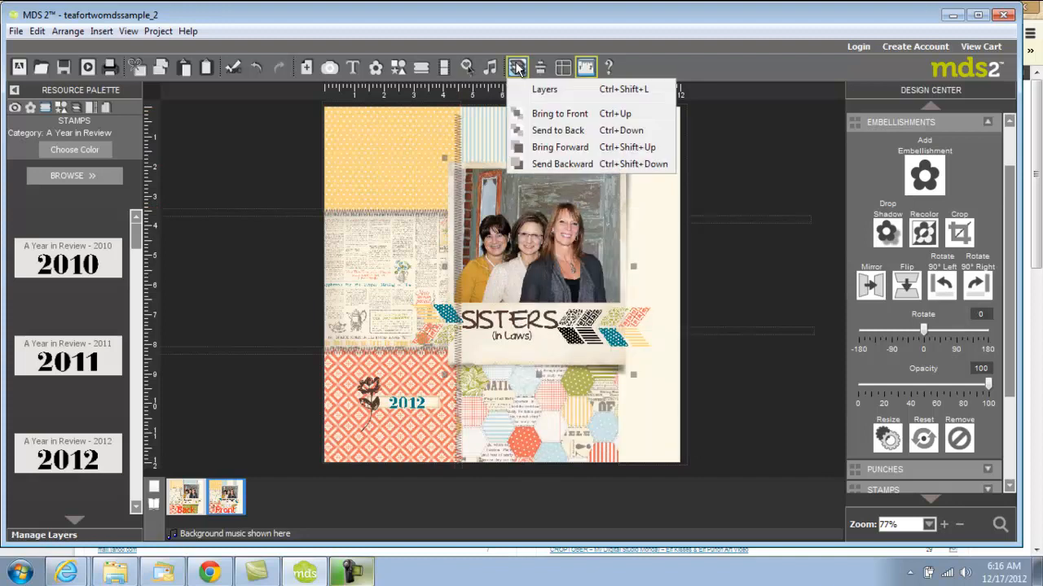
{"action": "left_click", "coordinate": [544, 86]}
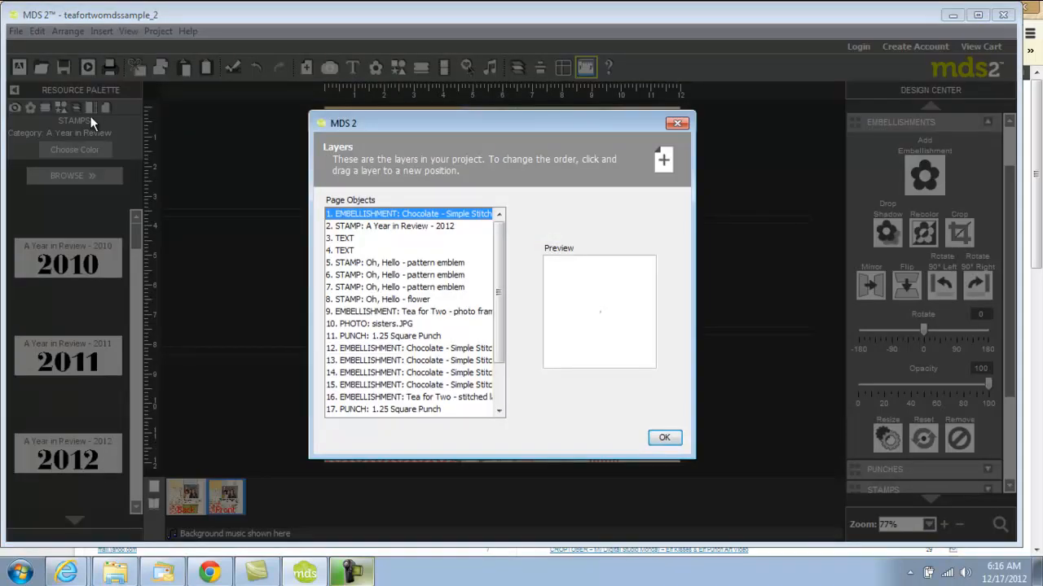
{"action": "left_click_drag", "start_coordinate": [399, 219], "coordinate": [389, 328]}
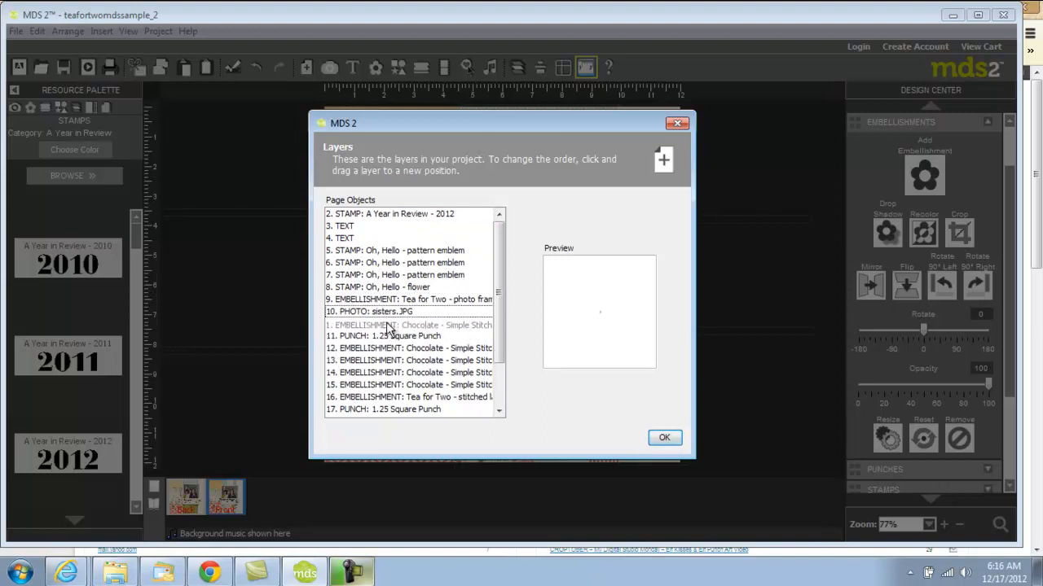
{"action": "left_click", "coordinate": [665, 440]}
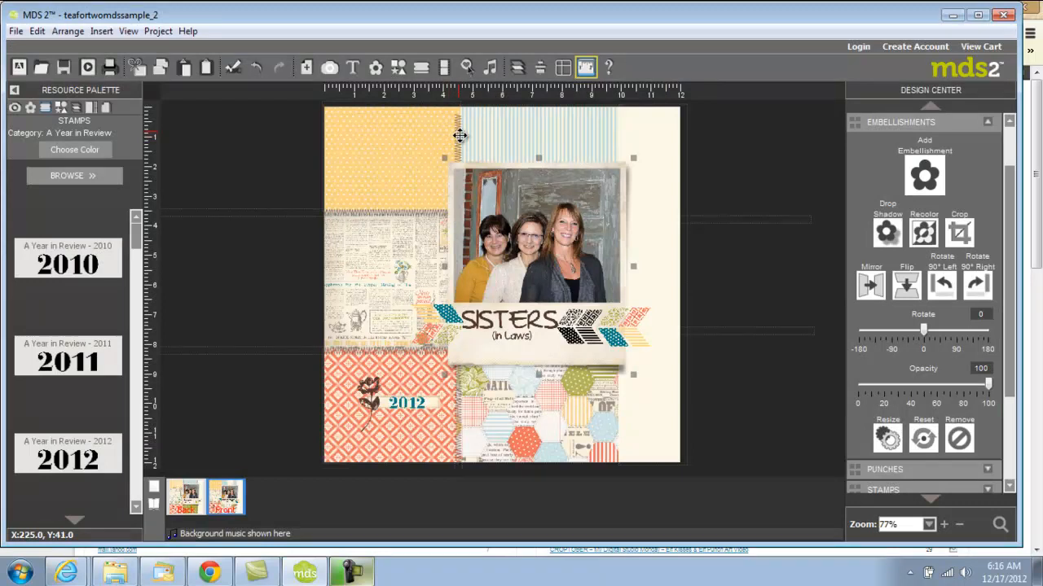
- Extend the vertical stitching up to the page's upper edge, about 473 by 10 in size, and switch to the Back page
{"action": "left_click", "coordinate": [460, 135]}
{"action": "left_click_drag", "start_coordinate": [458, 115], "coordinate": [458, 106]}
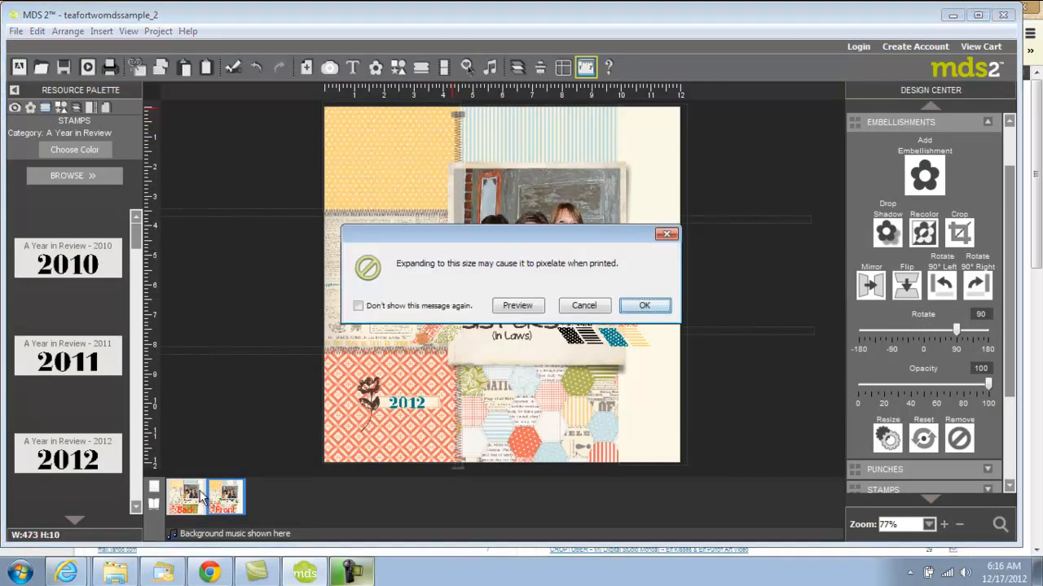
{"action": "left_click", "coordinate": [645, 306]}
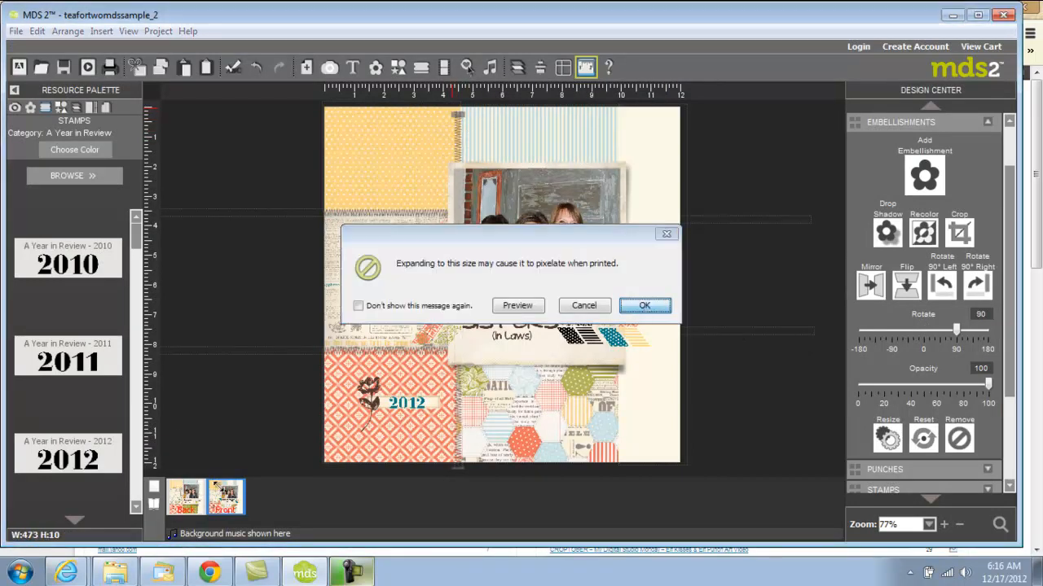
{"action": "left_click", "coordinate": [186, 497]}
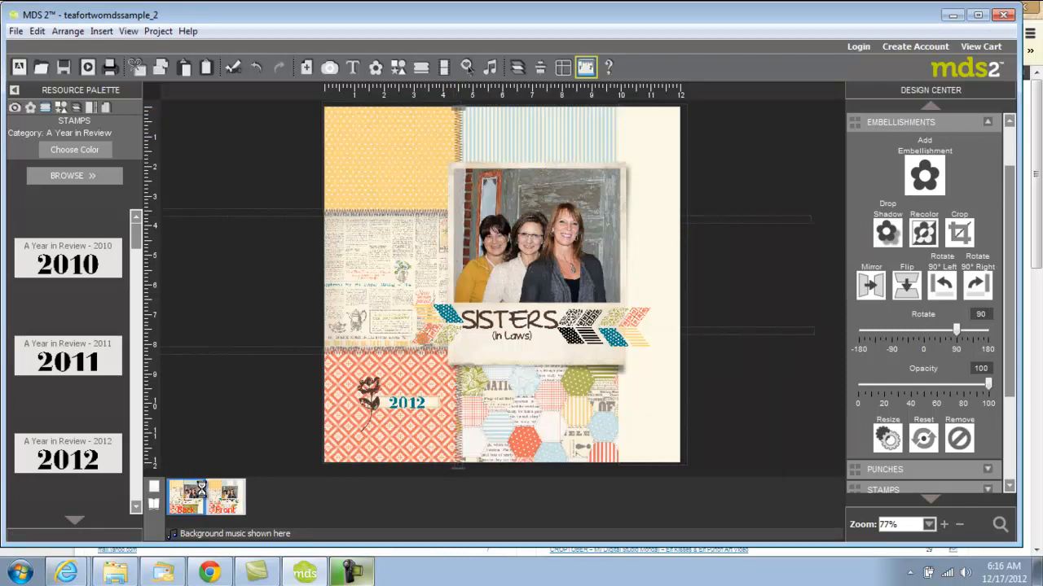